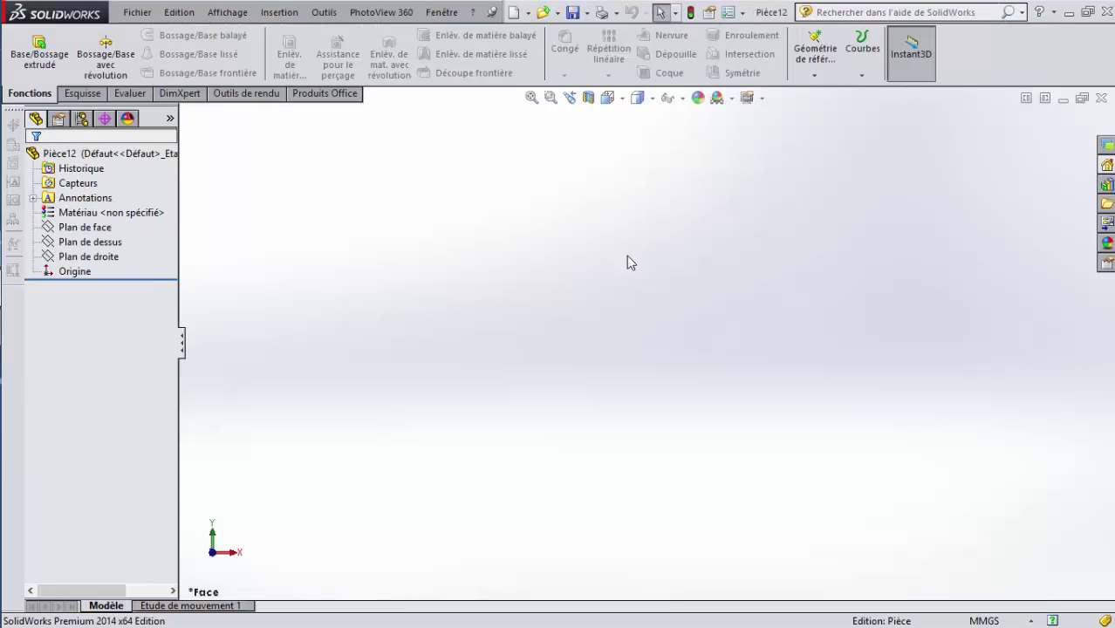
Start a new sketch on the top plane (Plan de dessus)
{"action": "left_click", "coordinate": [109, 242]}
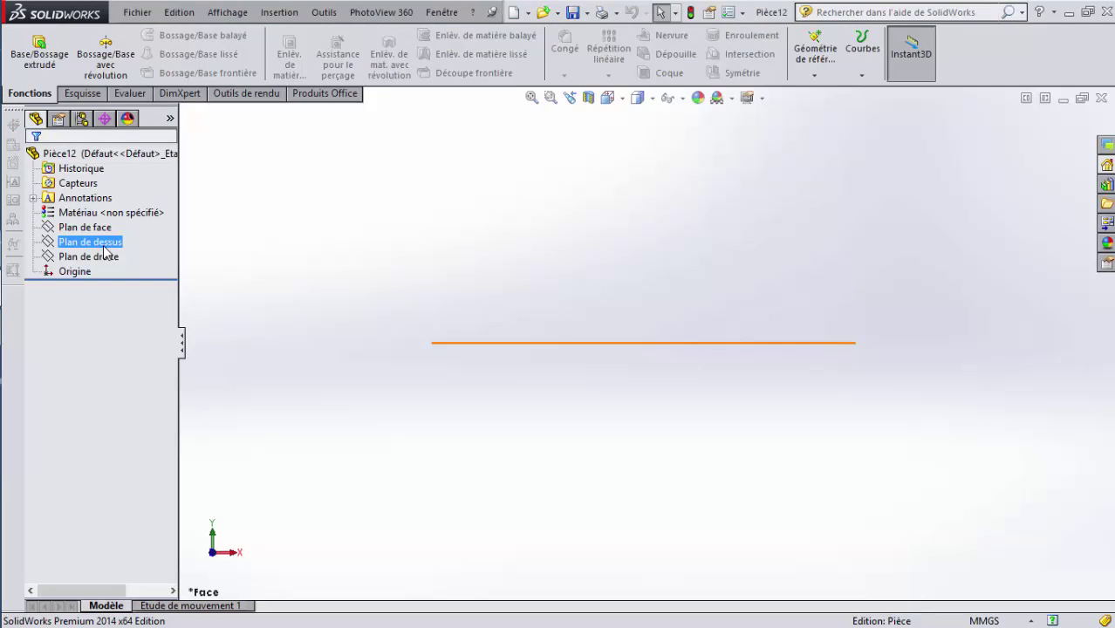
{"action": "right_click", "coordinate": [114, 244]}
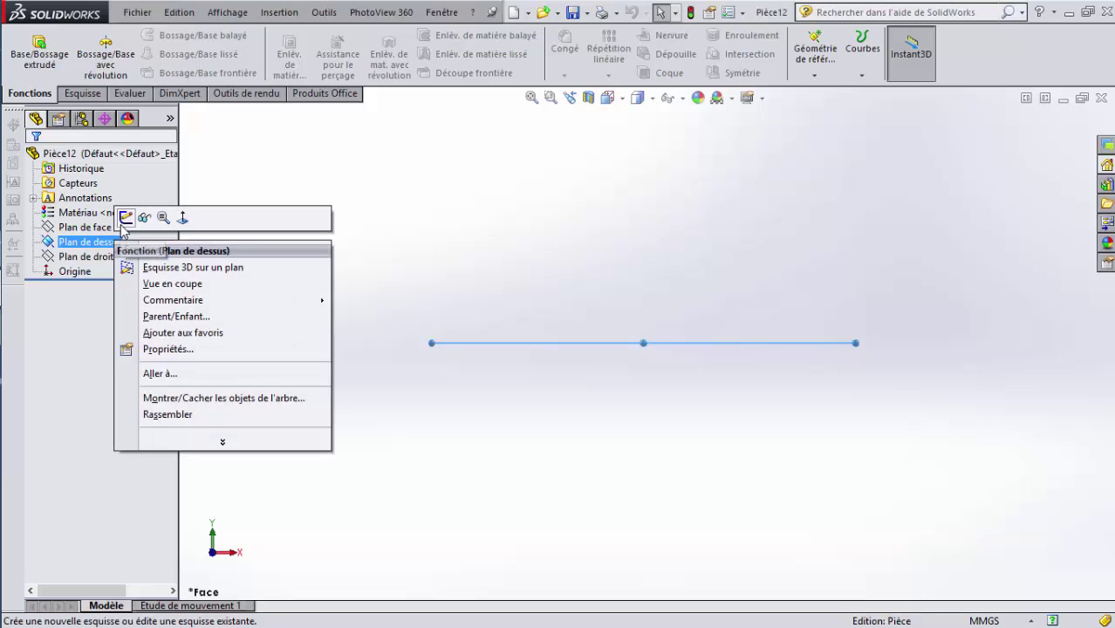
{"action": "left_click", "coordinate": [126, 220]}
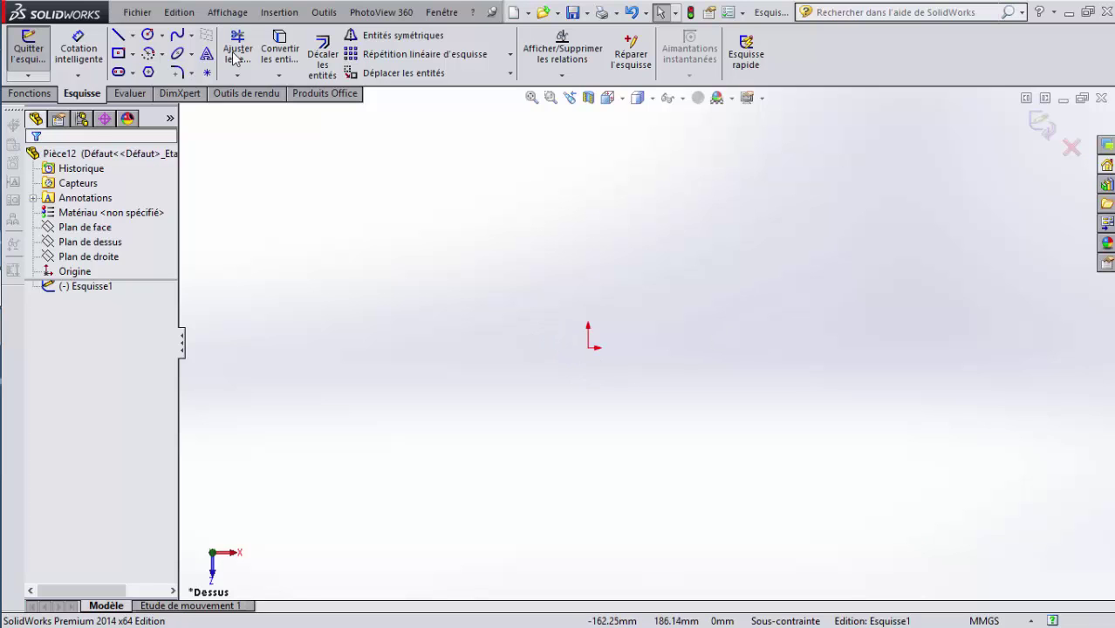
Draw a vertical construction line about 272 mm long, with its midpoint on the origin
{"action": "left_click", "coordinate": [132, 35]}
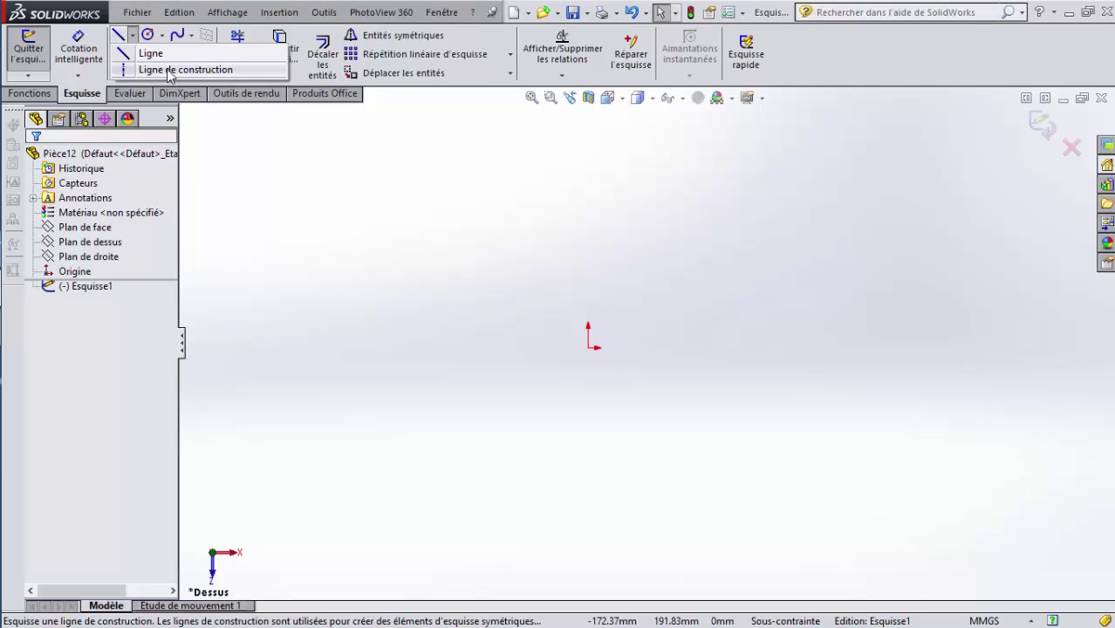
{"action": "left_click", "coordinate": [170, 70]}
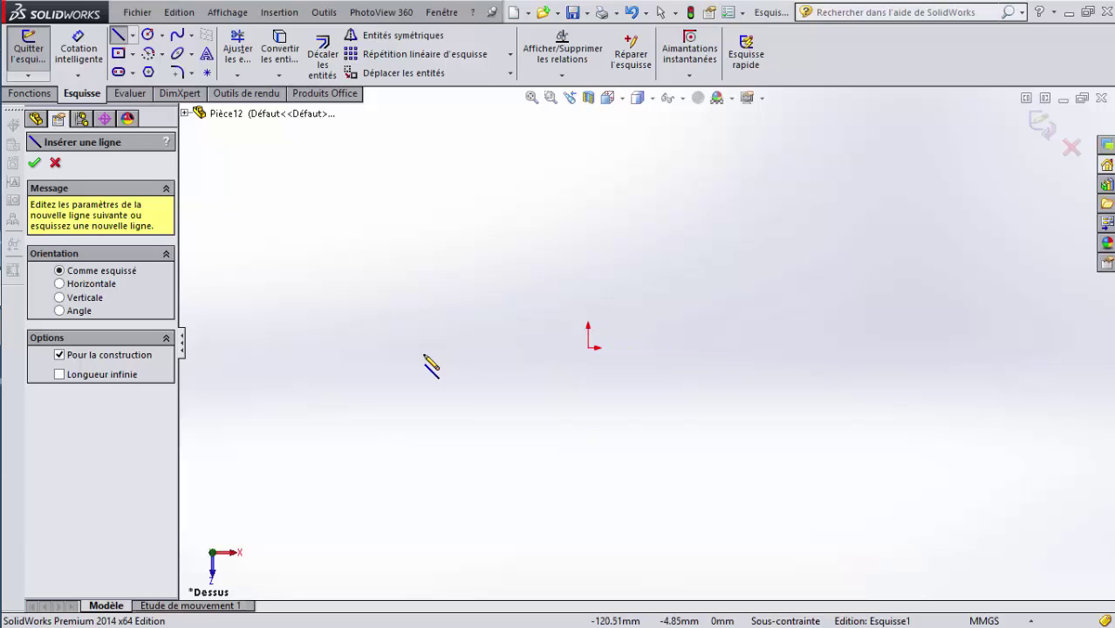
{"action": "left_click", "coordinate": [588, 181]}
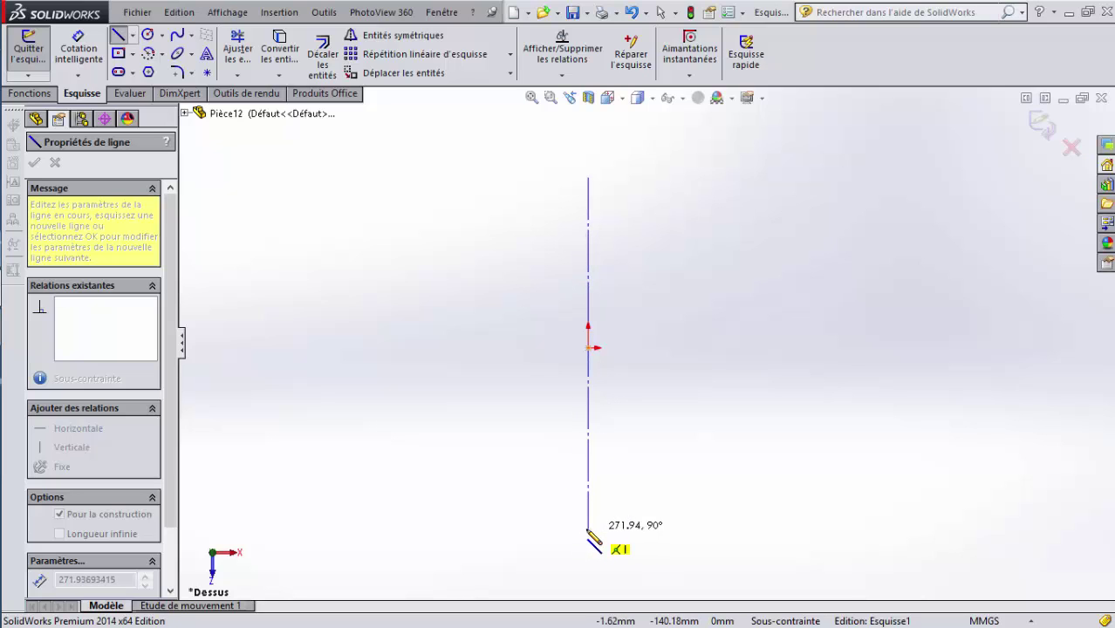
{"action": "left_click", "coordinate": [588, 528]}
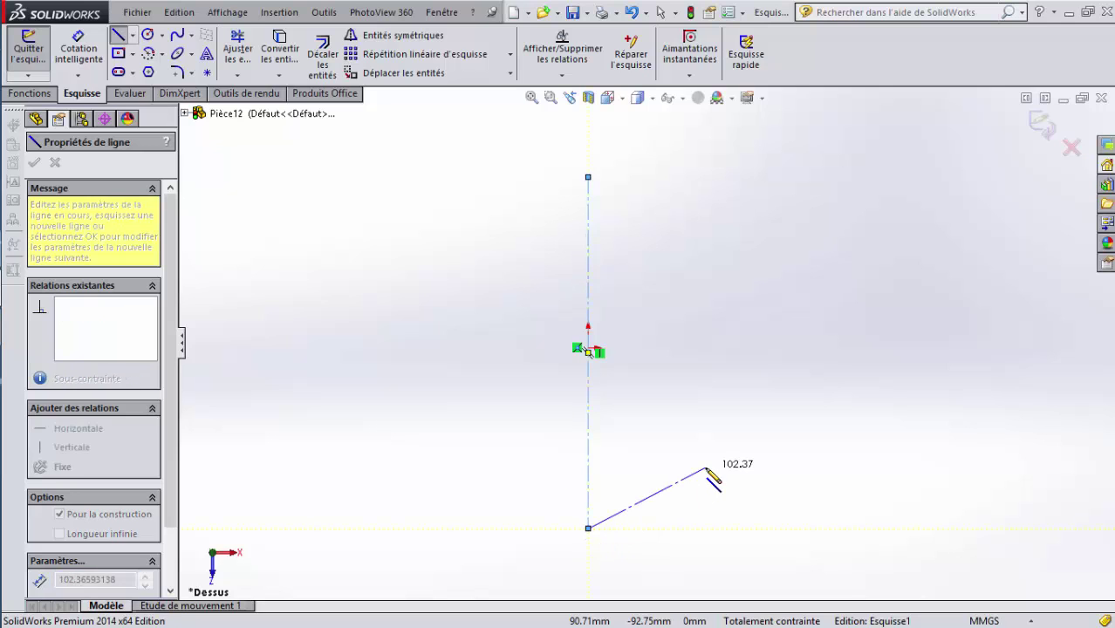
{"action": "key", "text": "Escape"}
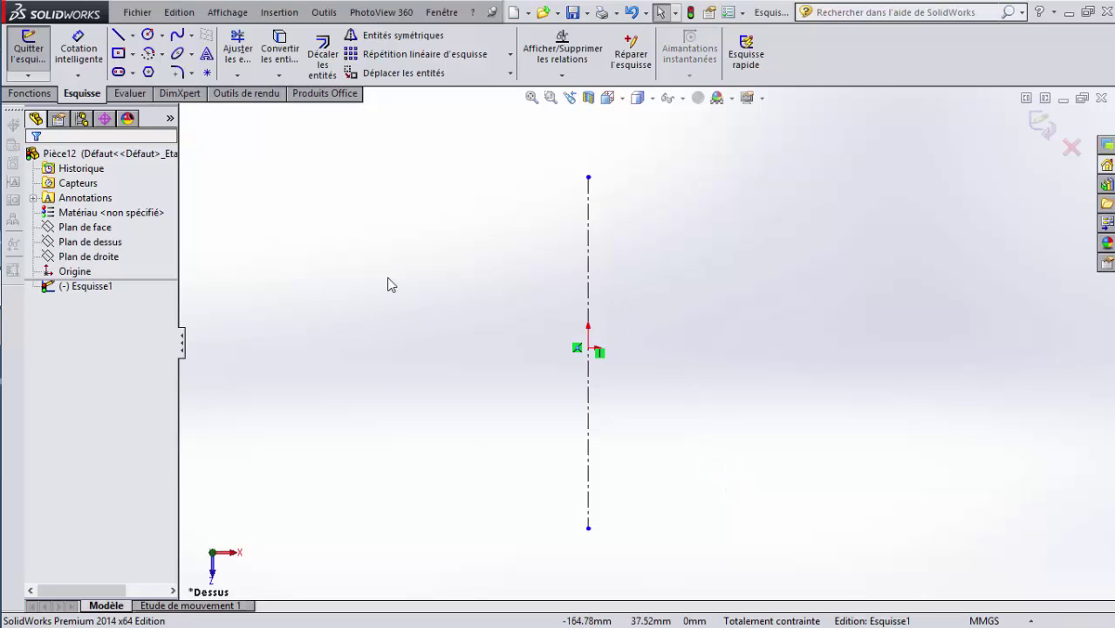
Sketch two connected perpendicular lines beside the construction line, the first about 72 mm long and the second about 98 mm
{"action": "left_click", "coordinate": [120, 37]}
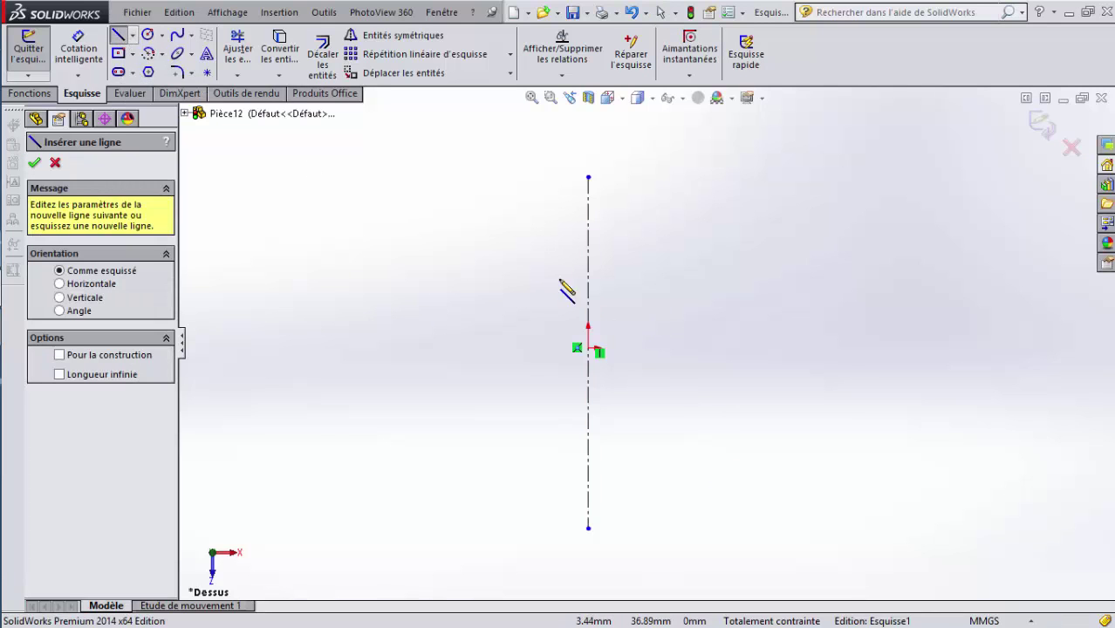
{"action": "left_click", "coordinate": [390, 197]}
{"action": "left_click", "coordinate": [323, 264]}
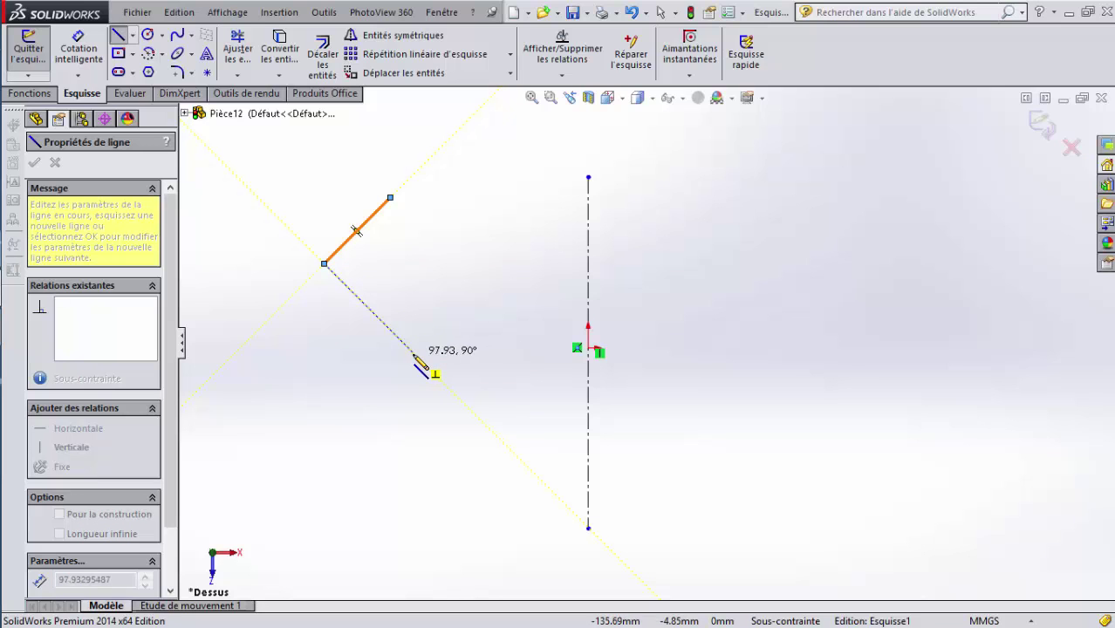
{"action": "left_click", "coordinate": [414, 353]}
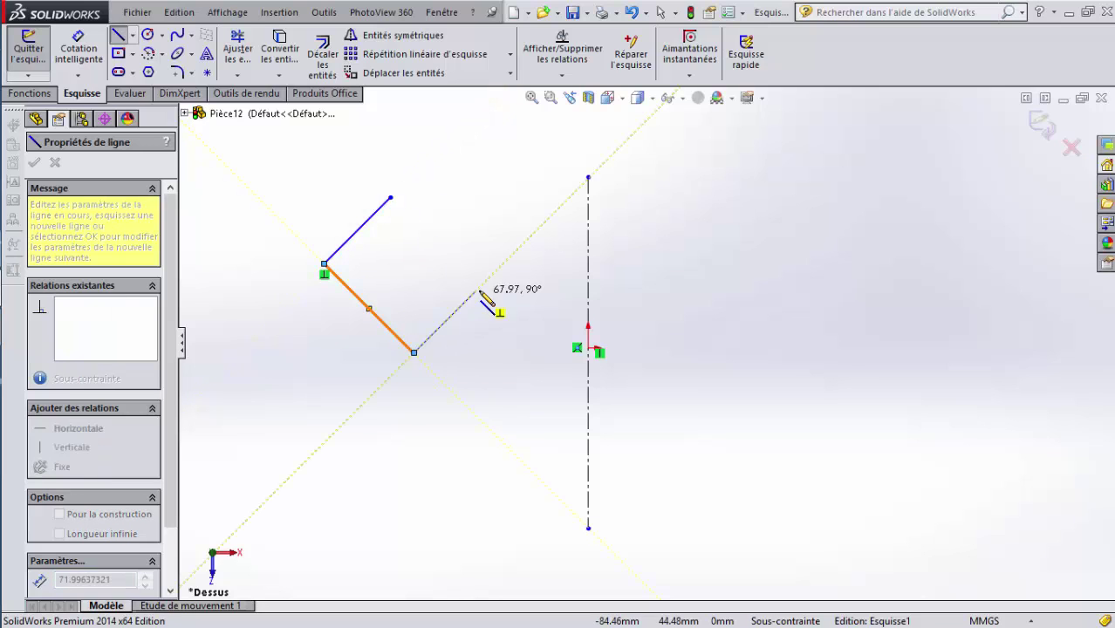
{"action": "key", "text": "Escape"}
{"action": "key", "text": "Escape"}
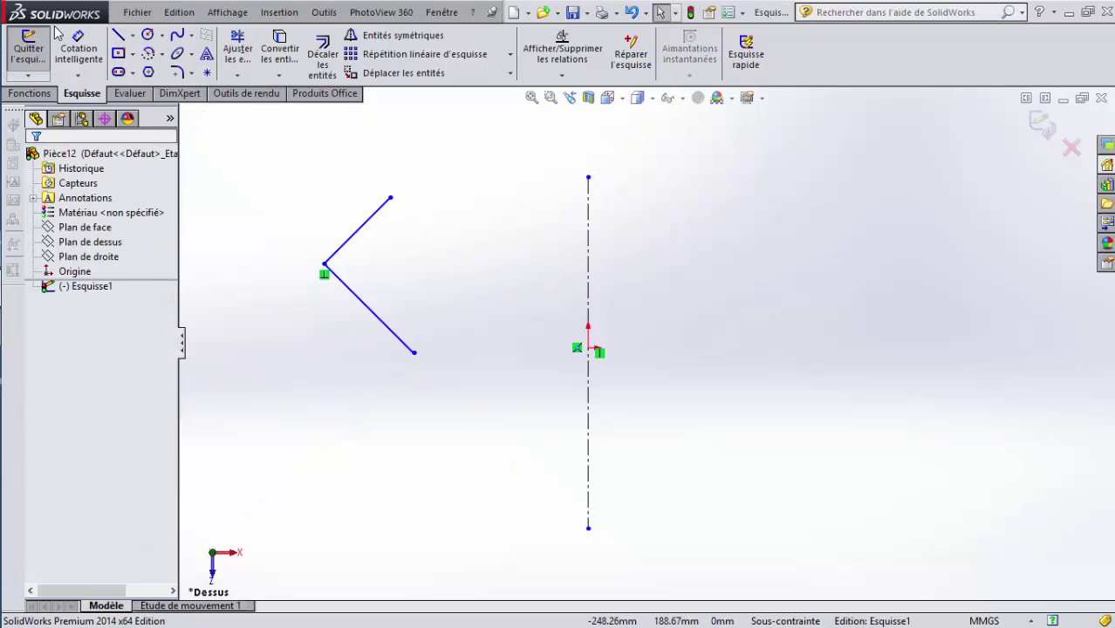
Try to add an angle dimension between the two perpendicular lines, cancel it and leave the dimension tool
{"action": "left_click", "coordinate": [78, 45]}
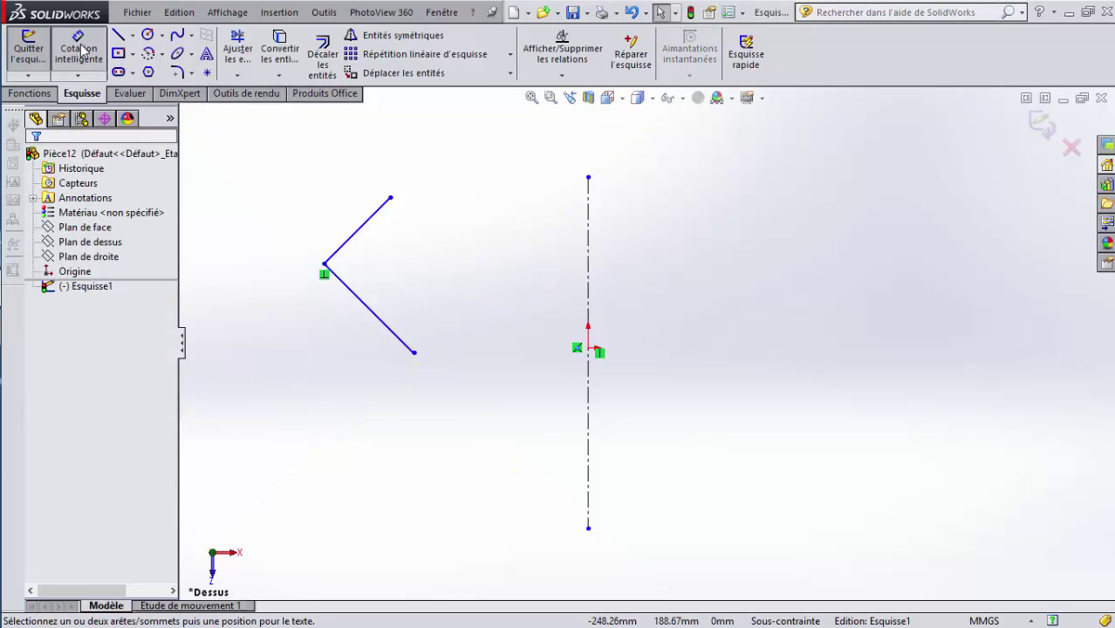
{"action": "left_click", "coordinate": [362, 233]}
{"action": "left_click", "coordinate": [370, 309]}
{"action": "left_click", "coordinate": [404, 278]}
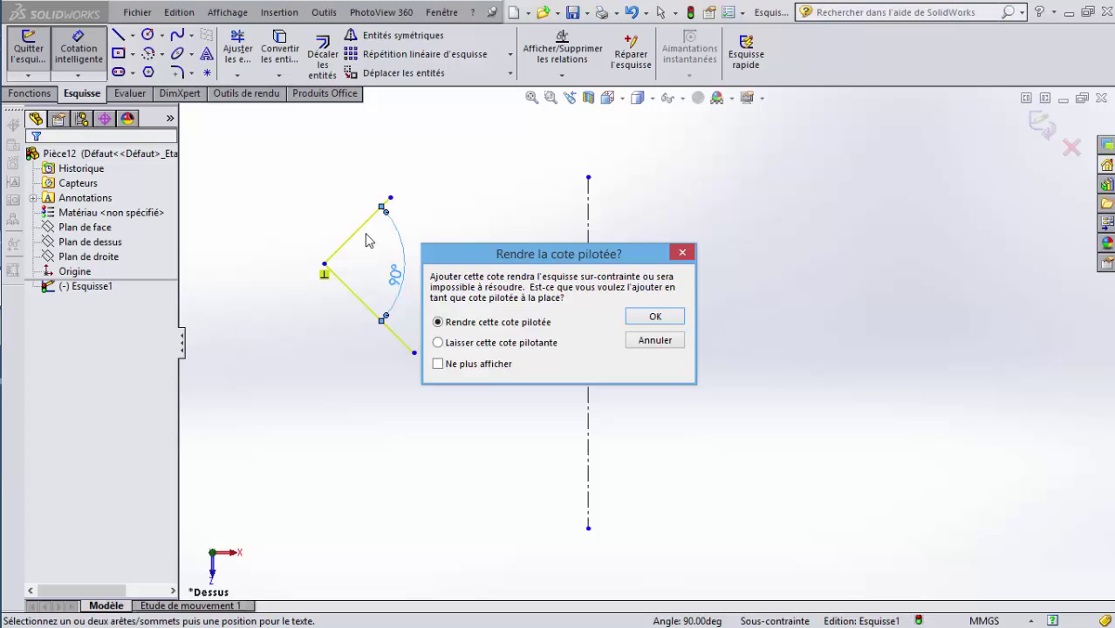
{"action": "left_click", "coordinate": [684, 254]}
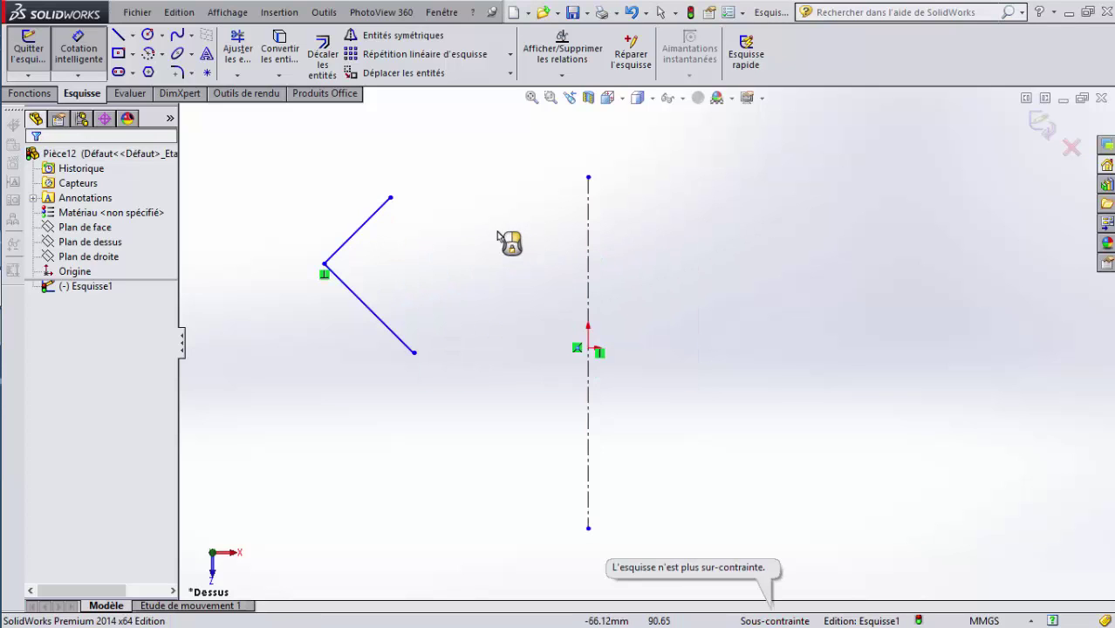
{"action": "right_click", "coordinate": [454, 189]}
{"action": "left_click", "coordinate": [485, 217]}
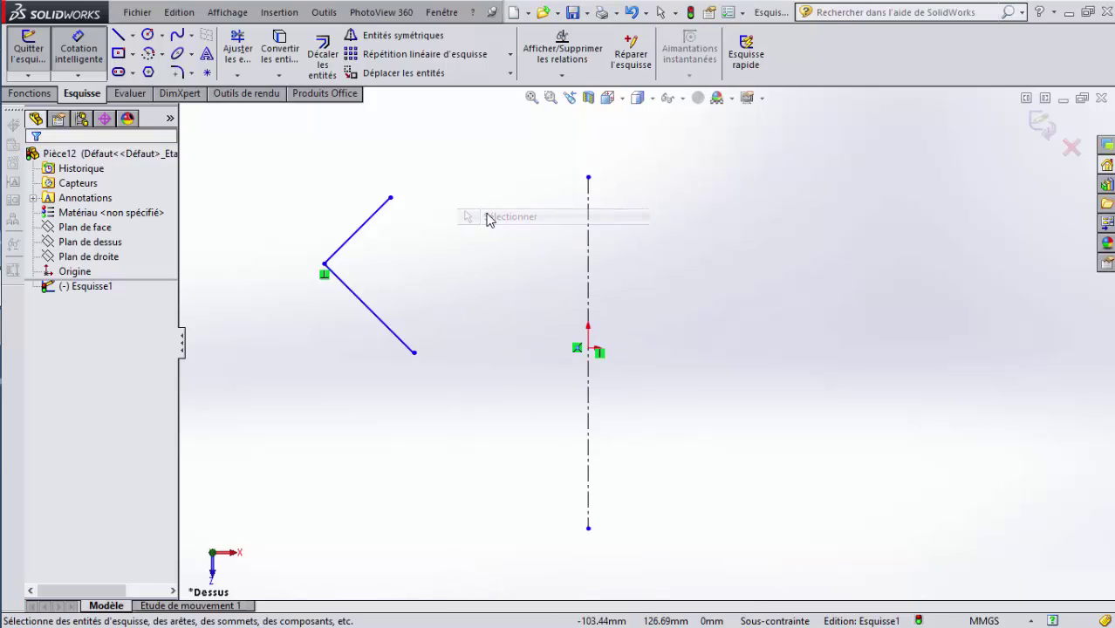
Delete the perpendicular relation between the two lines and dimension the angle between them as 120°
{"action": "left_click", "coordinate": [323, 276]}
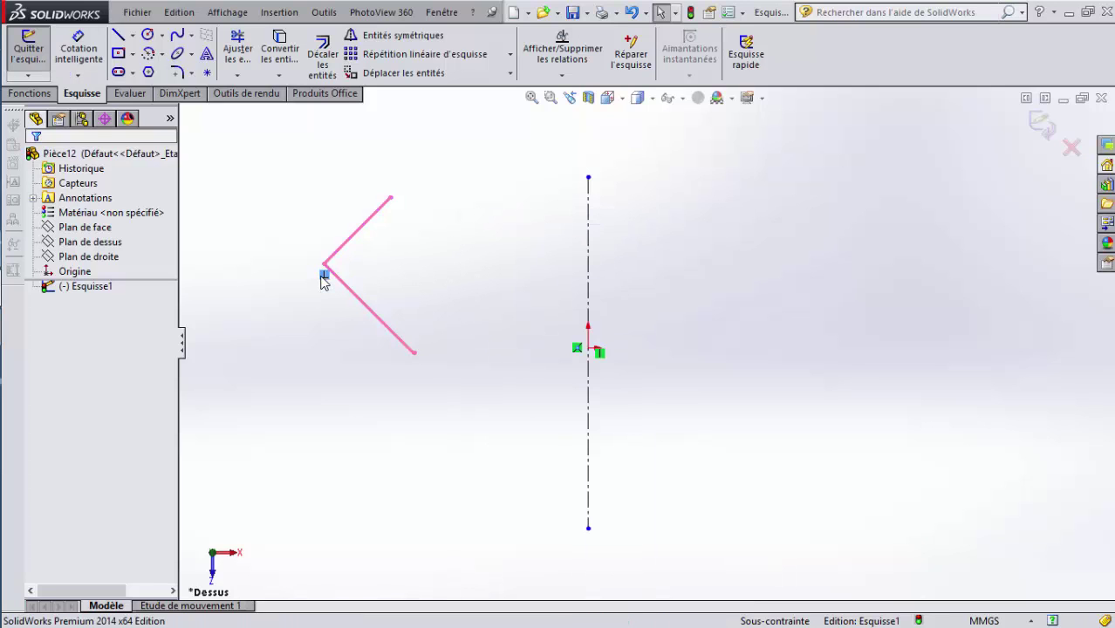
{"action": "key", "text": "Delete"}
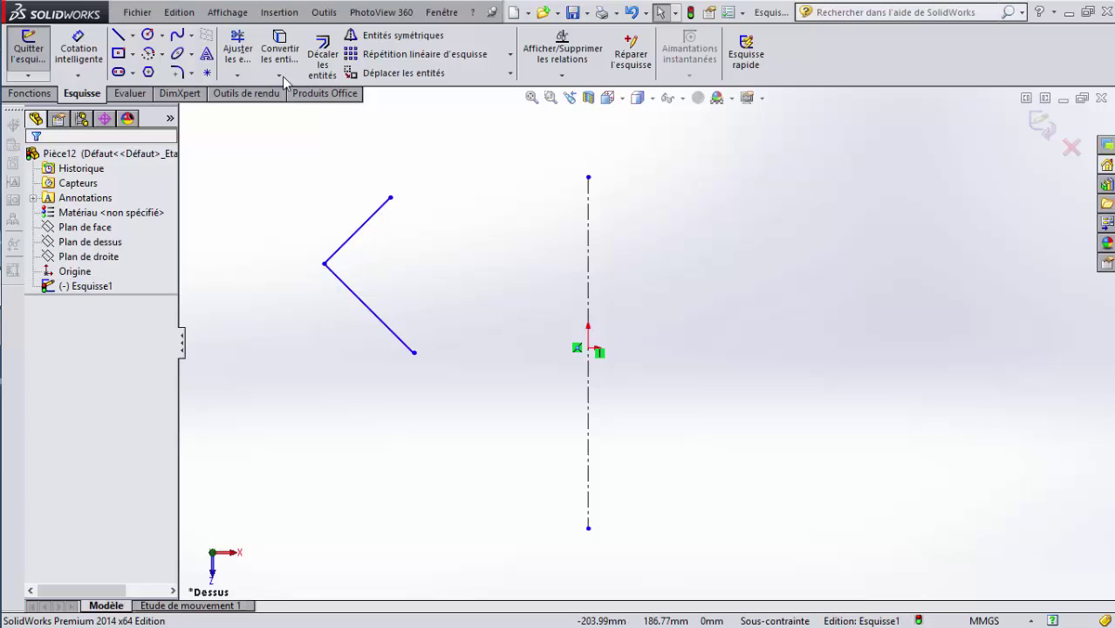
{"action": "left_click", "coordinate": [78, 49]}
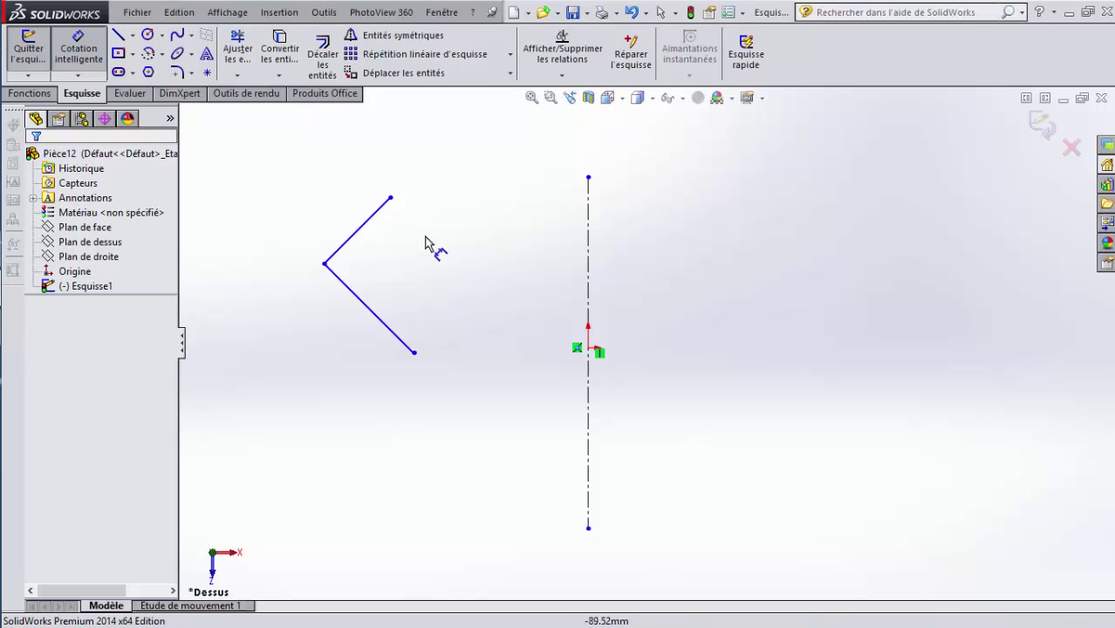
{"action": "left_click", "coordinate": [358, 231]}
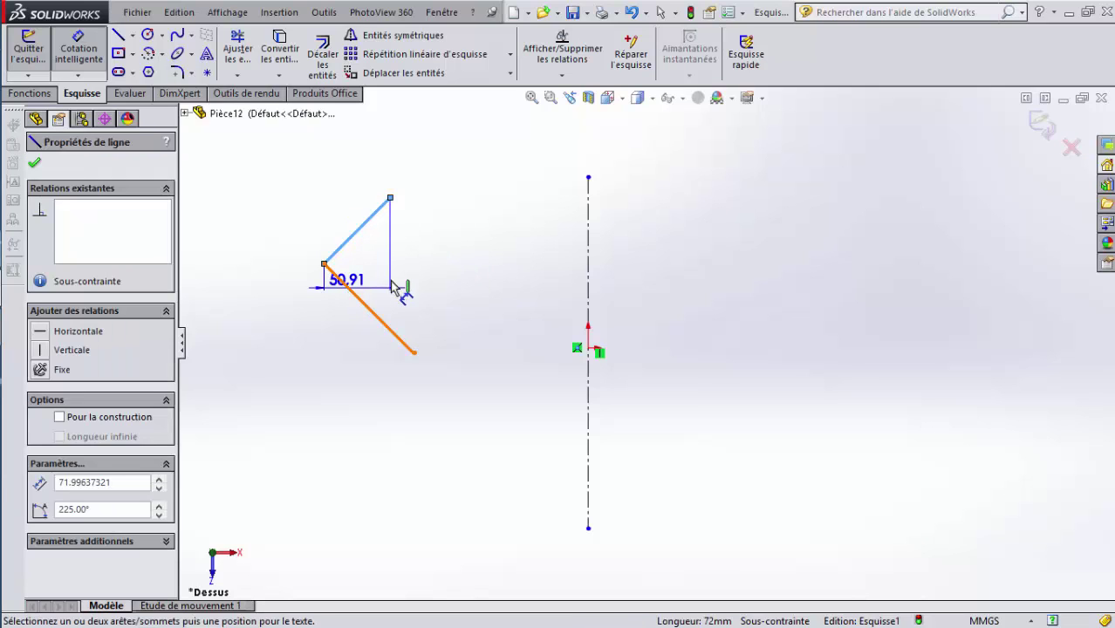
{"action": "left_click", "coordinate": [366, 306]}
{"action": "left_click", "coordinate": [395, 278]}
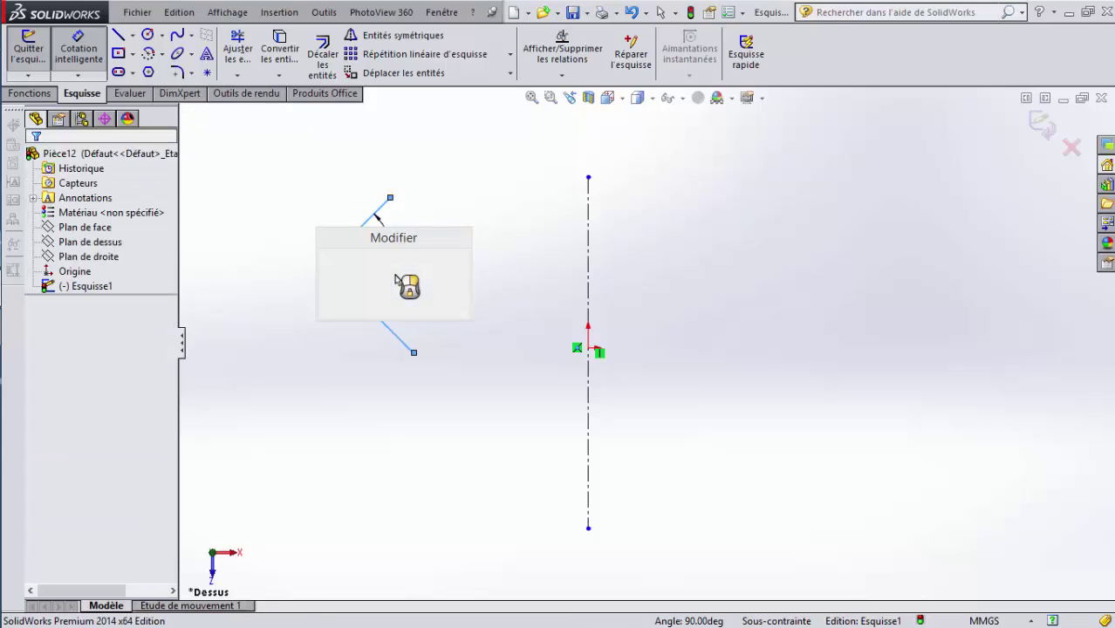
{"action": "key", "text": "Return"}
{"action": "left_click", "coordinate": [493, 253]}
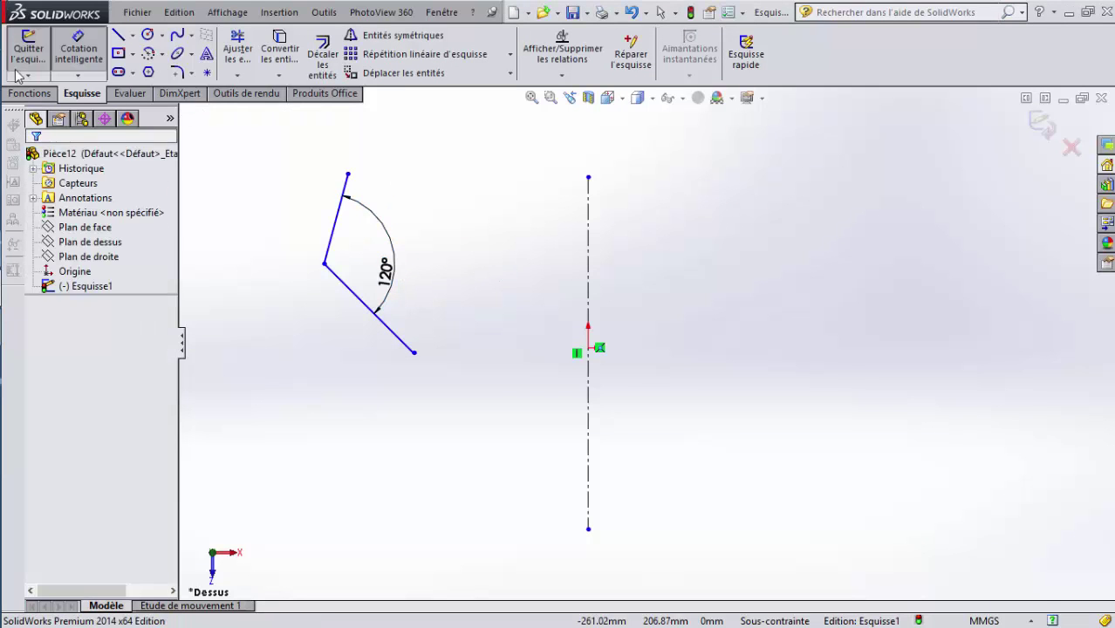
Trim away both lines of the 120° angle, keeping only the construction line
{"action": "left_click", "coordinate": [251, 45]}
{"action": "left_click_drag", "start_coordinate": [405, 343], "coordinate": [347, 208]}
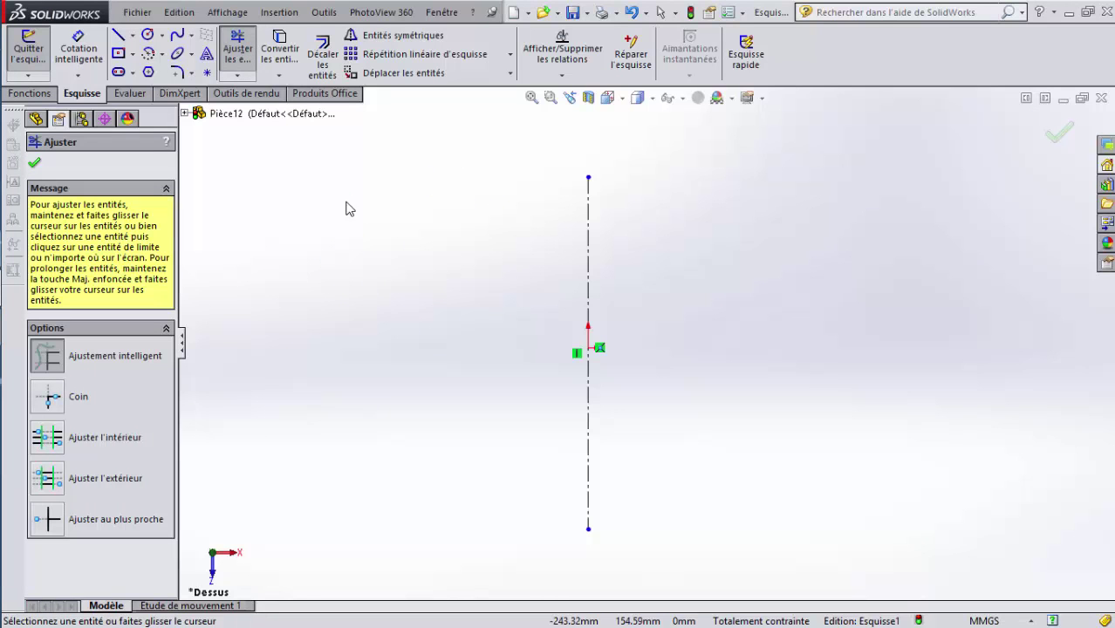
Draw a closed four-line quadrilateral with its upper and lower vertices on the construction line, its upper sides about 169 mm and 146 mm long
{"action": "left_click", "coordinate": [117, 35]}
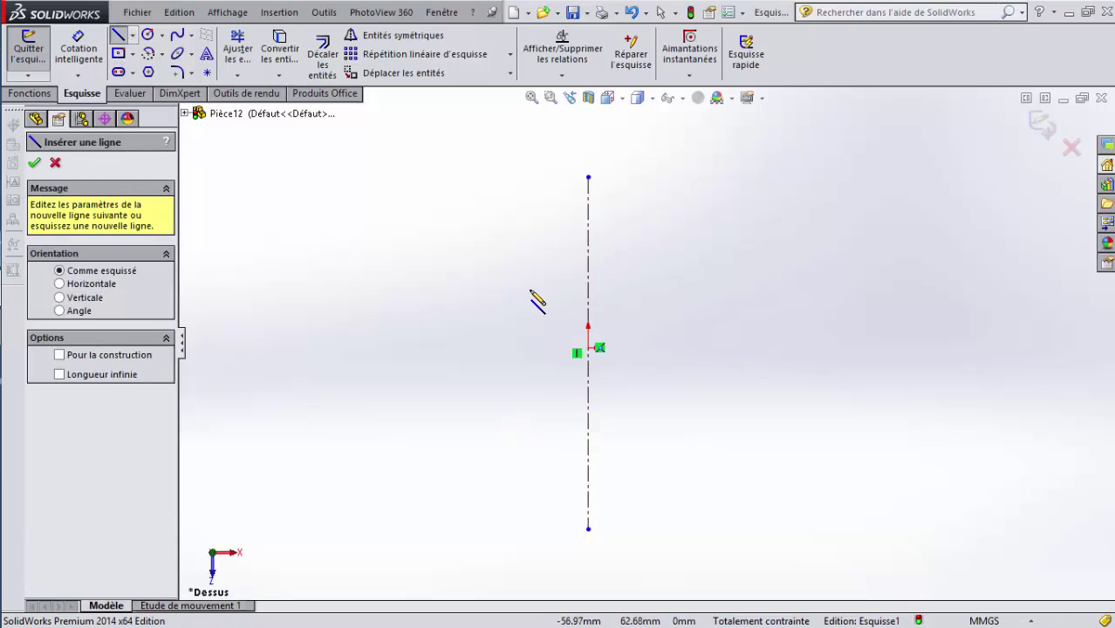
{"action": "left_click", "coordinate": [589, 230]}
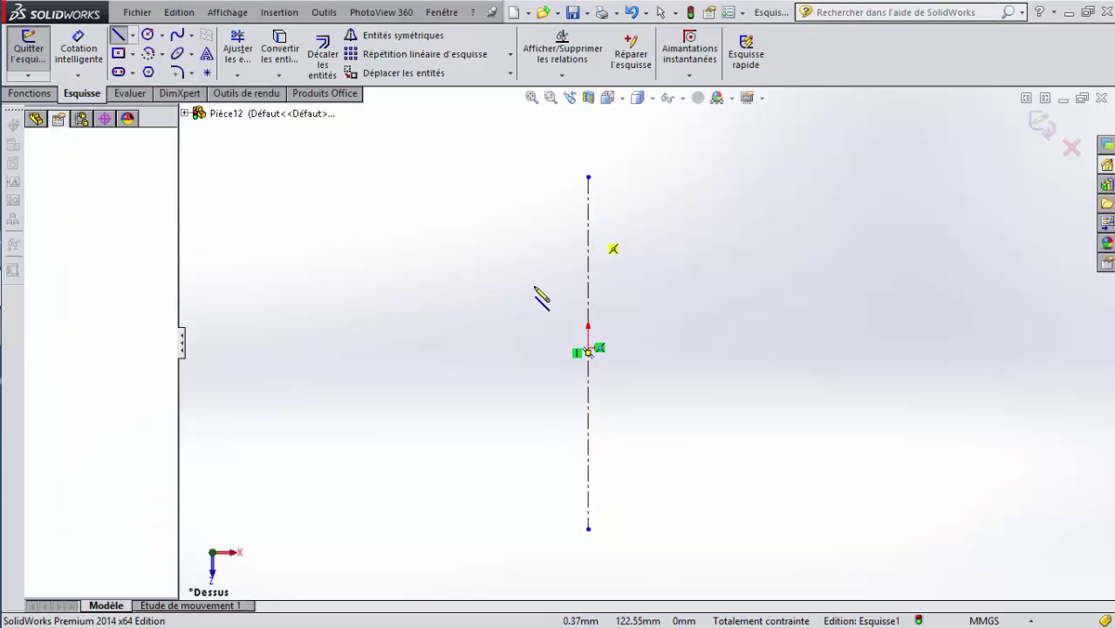
{"action": "left_click", "coordinate": [458, 327]}
{"action": "left_click", "coordinate": [588, 433]}
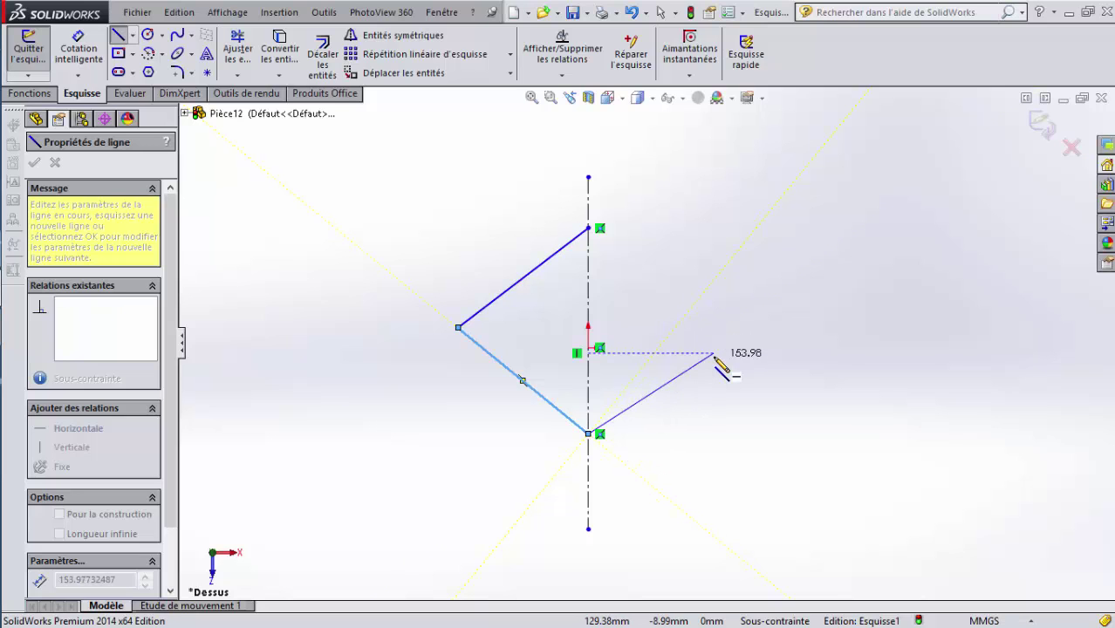
{"action": "left_click", "coordinate": [705, 308]}
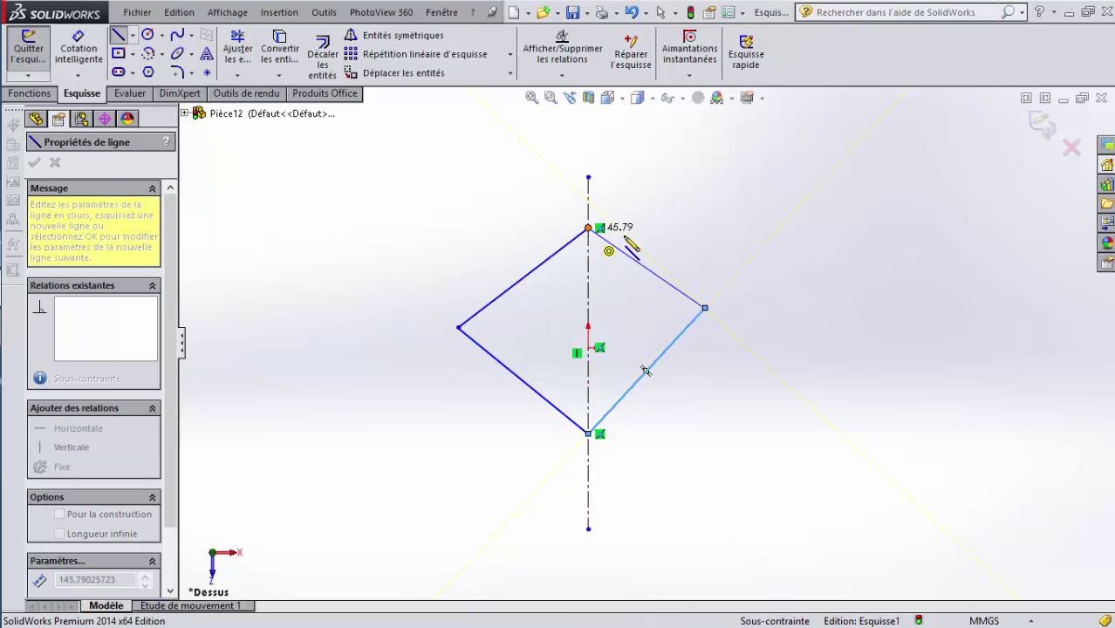
{"action": "left_click", "coordinate": [589, 230]}
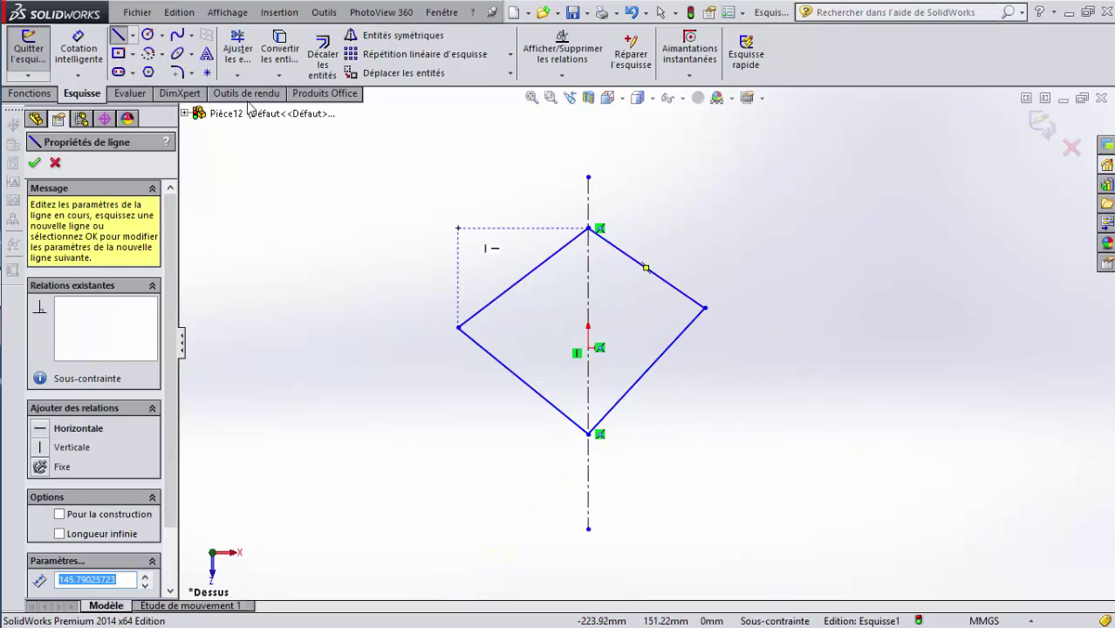
Dimension the angle at the quadrilateral's left vertex as 77°
{"action": "left_click", "coordinate": [80, 53]}
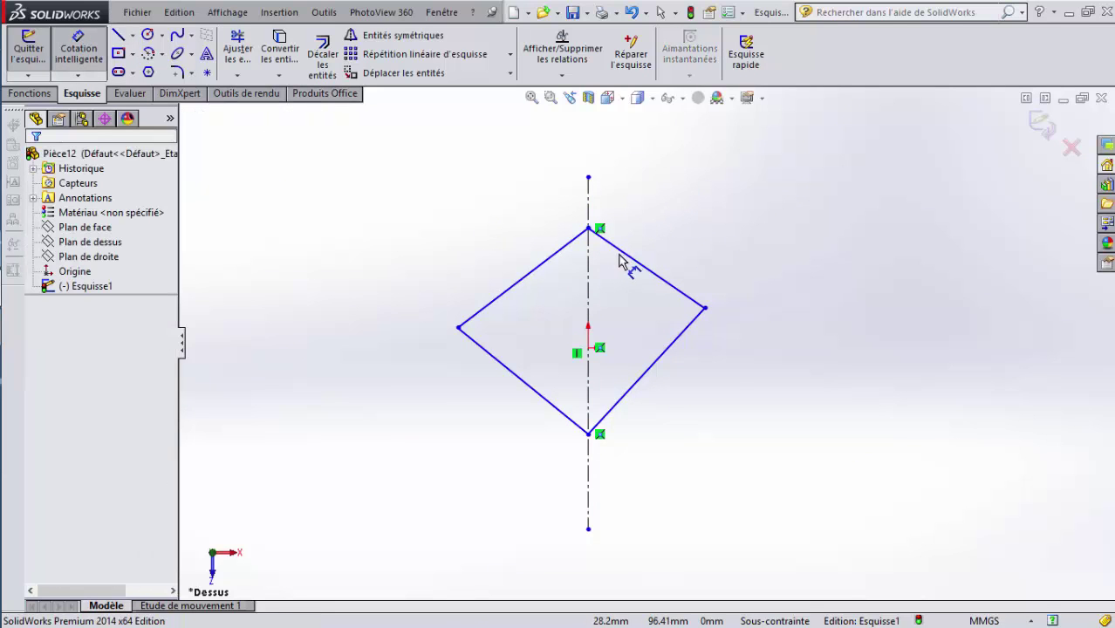
{"action": "left_click", "coordinate": [502, 365]}
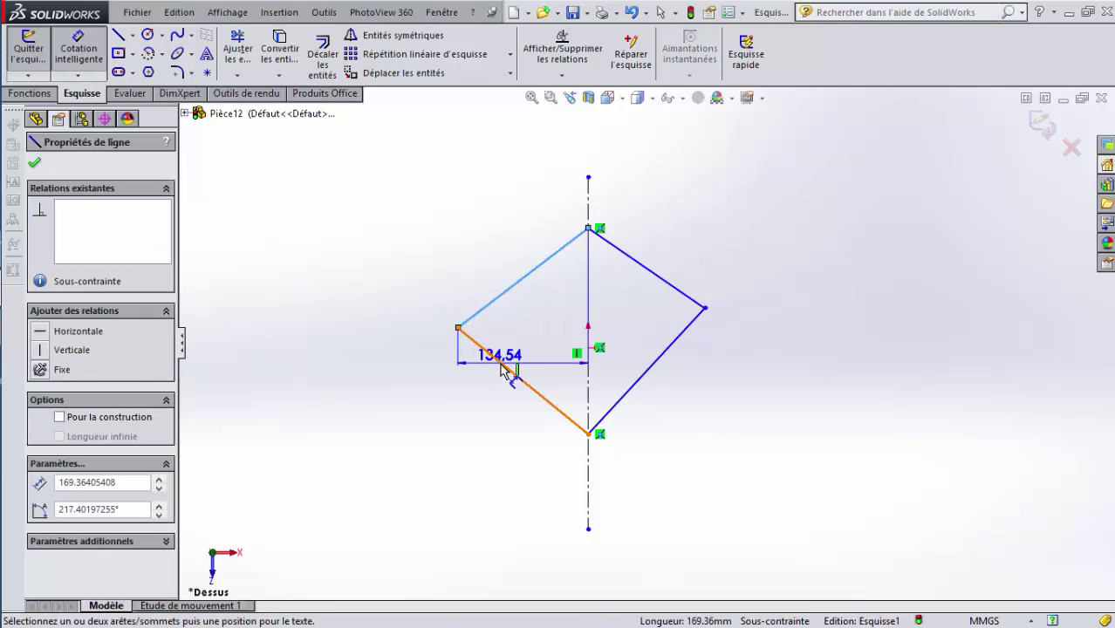
{"action": "left_click", "coordinate": [489, 304]}
{"action": "left_click", "coordinate": [521, 336]}
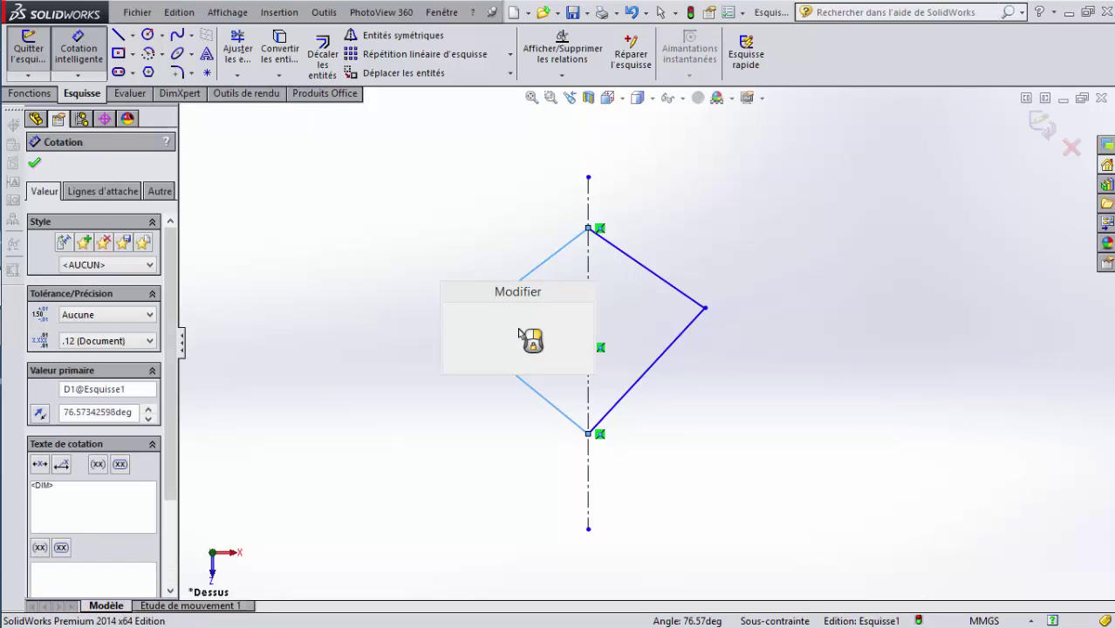
{"action": "type", "text": "77"}
{"action": "key", "text": "Return"}
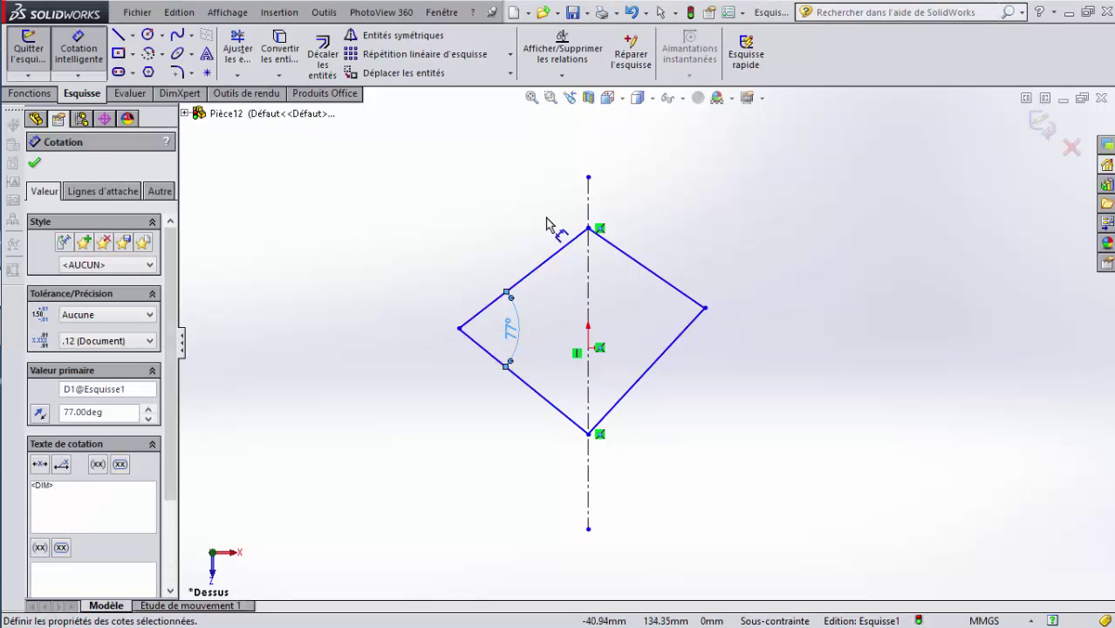
Dimension the angle between the two upper sides of the quadrilateral as 116°
{"action": "left_click", "coordinate": [630, 255]}
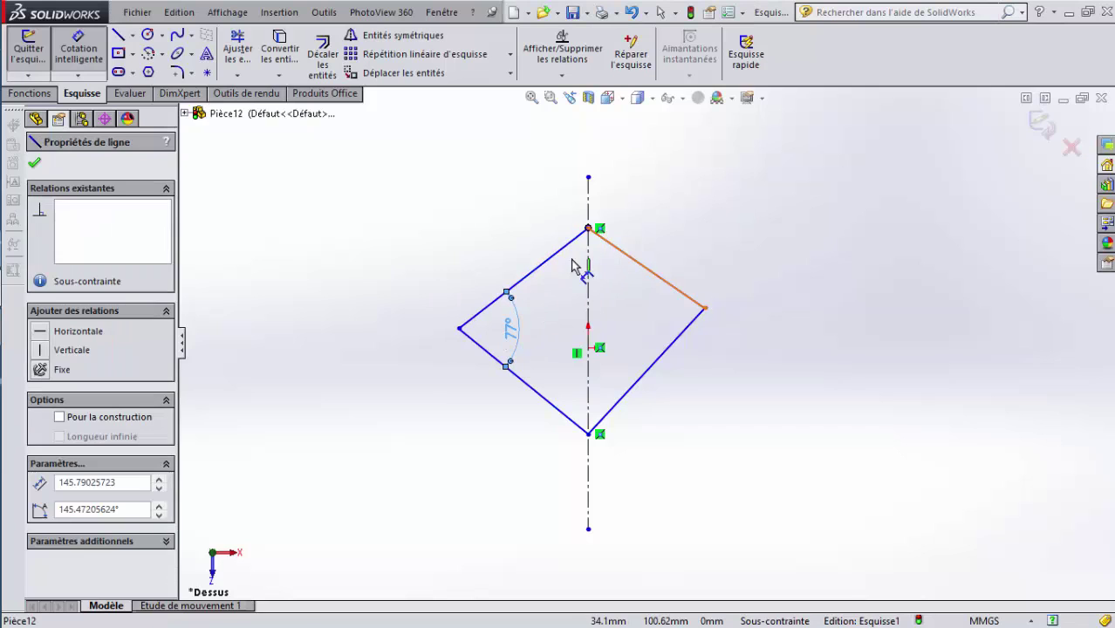
{"action": "left_click", "coordinate": [571, 242]}
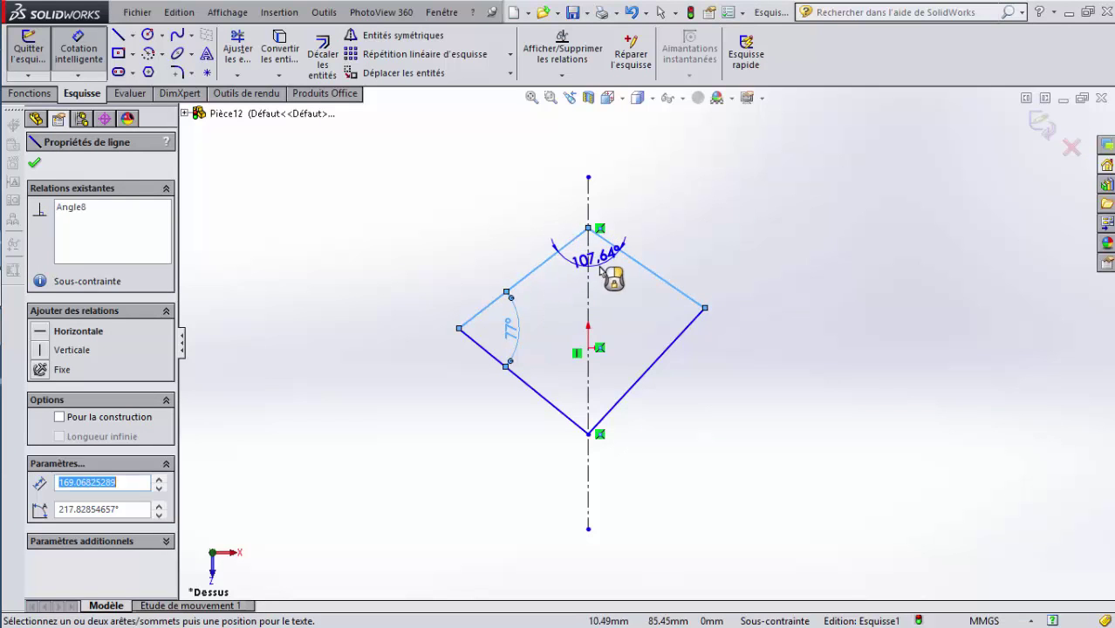
{"action": "left_click", "coordinate": [600, 272]}
{"action": "type", "text": "116"}
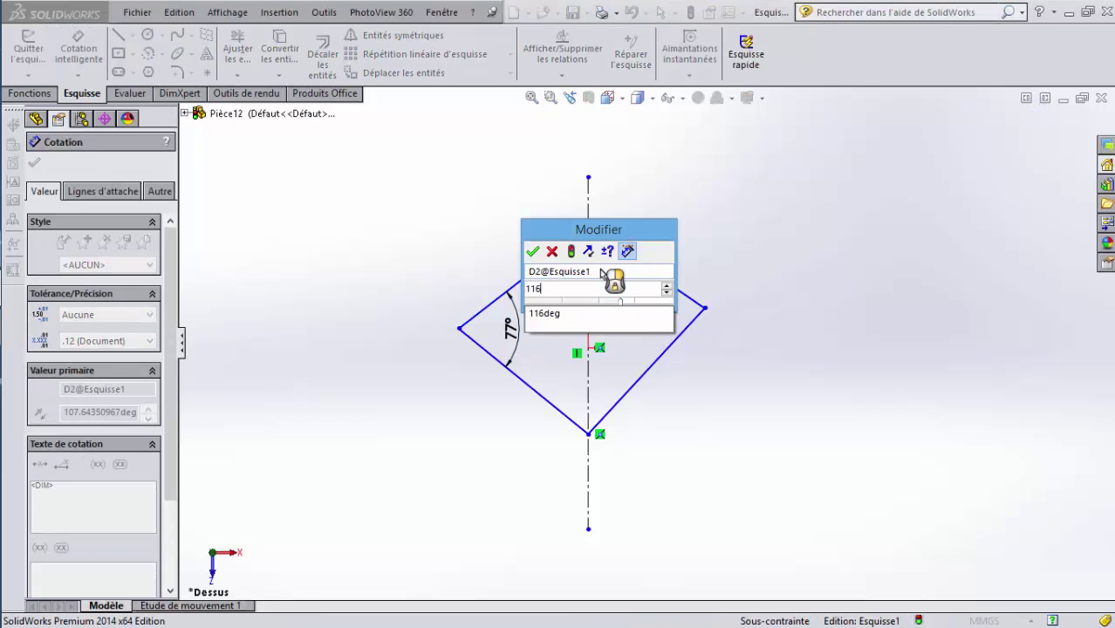
{"action": "key", "text": "Return"}
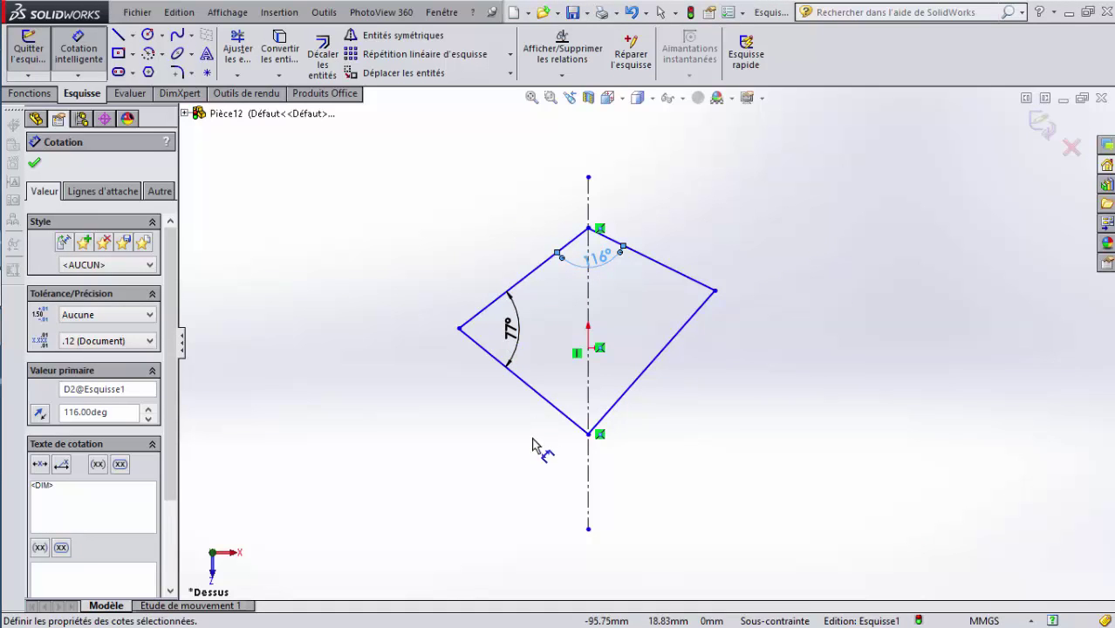
Dimension the angle between the two lower sides of the quadrilateral as 90°
{"action": "left_click", "coordinate": [604, 414]}
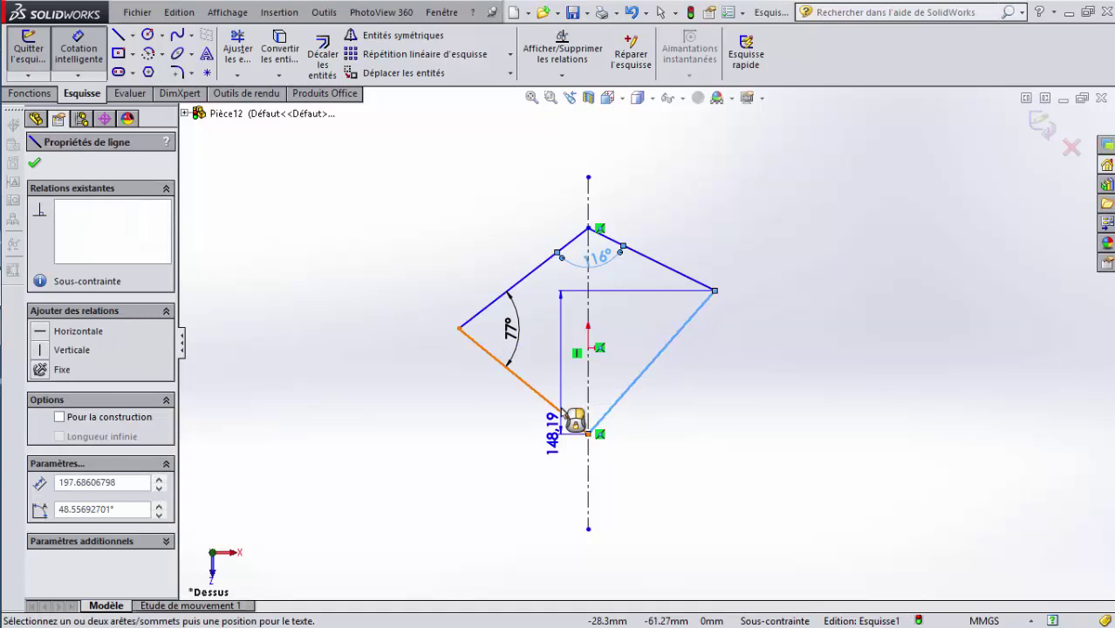
{"action": "left_click", "coordinate": [573, 402]}
{"action": "left_click", "coordinate": [574, 399]}
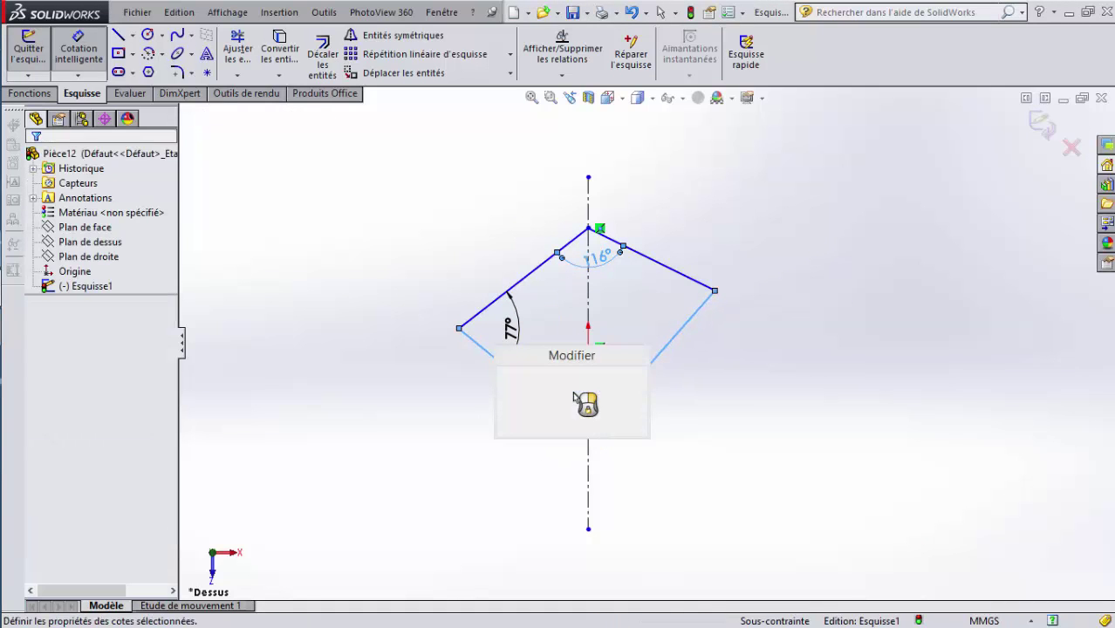
{"action": "type", "text": "90"}
{"action": "key", "text": "Return"}
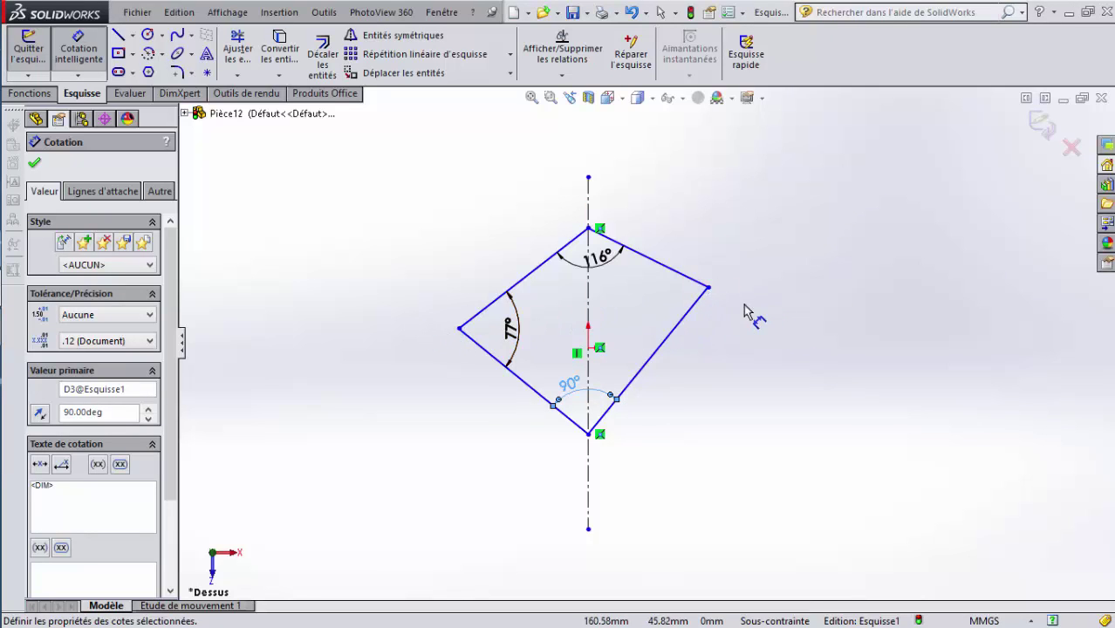
Add a horizontal relation between the quadrilateral's left and right vertices
{"action": "right_click", "coordinate": [839, 203]}
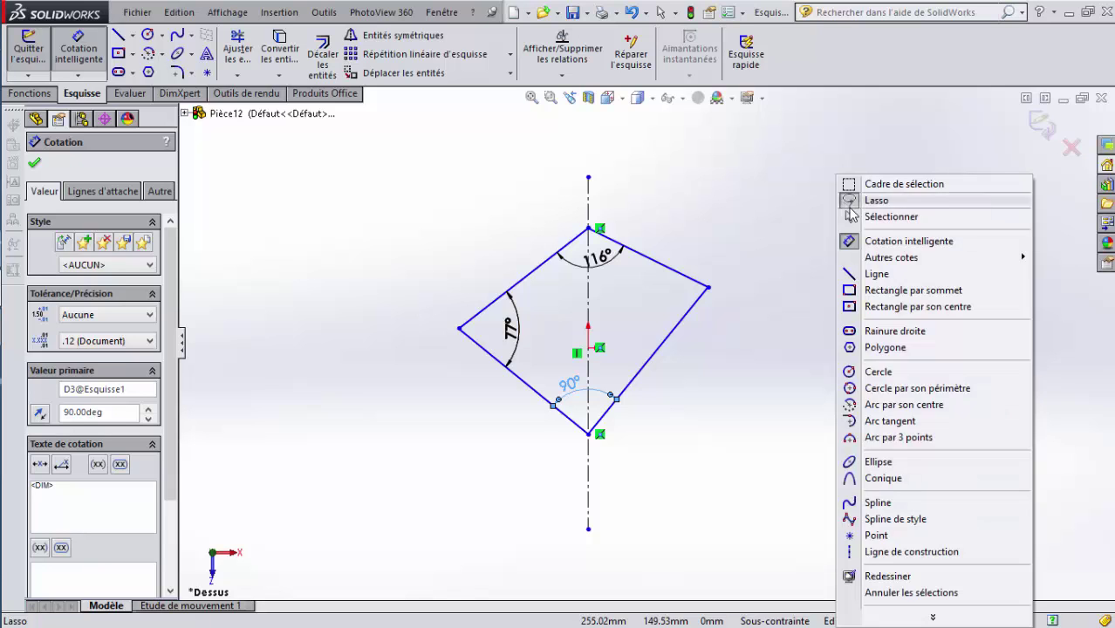
{"action": "left_click", "coordinate": [881, 217]}
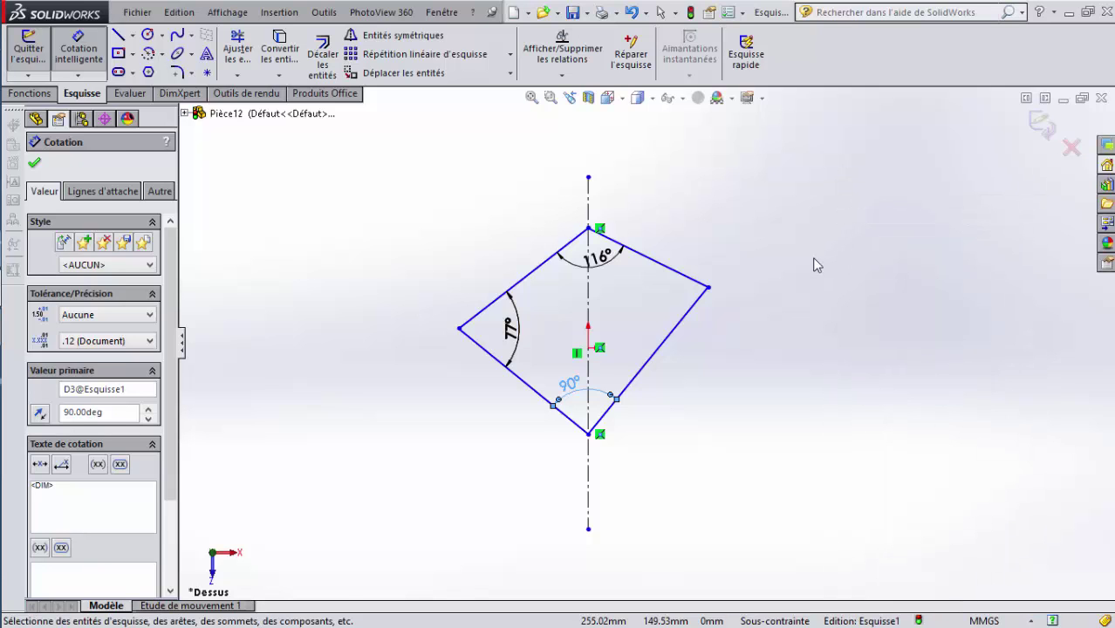
{"action": "left_click", "coordinate": [708, 287]}
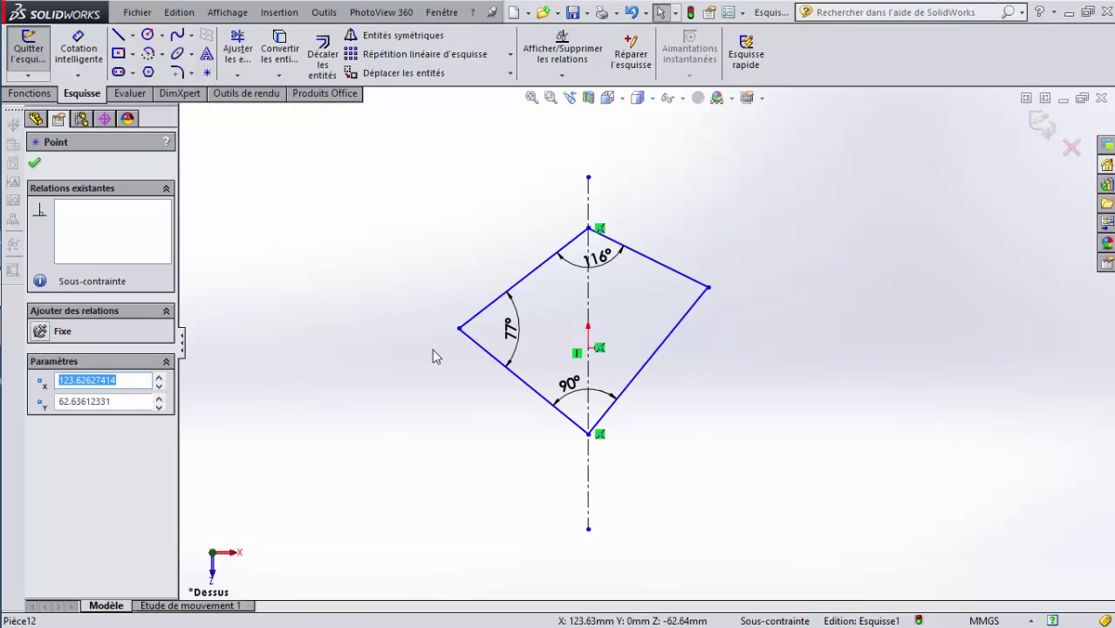
{"action": "left_click", "coordinate": [459, 329], "text": "ctrl"}
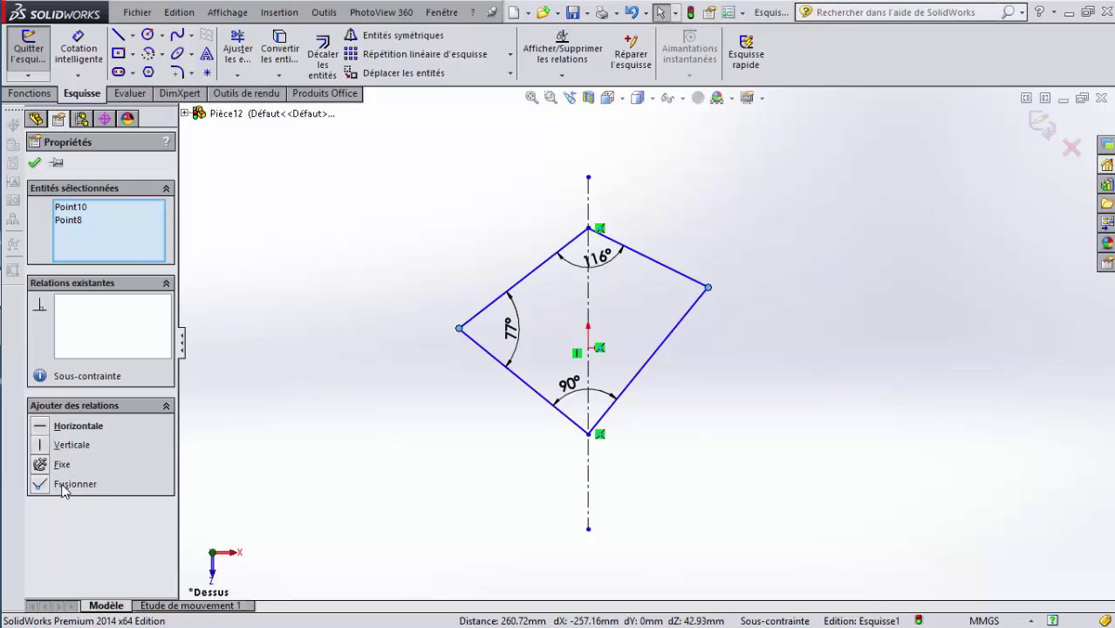
{"action": "left_click", "coordinate": [40, 426]}
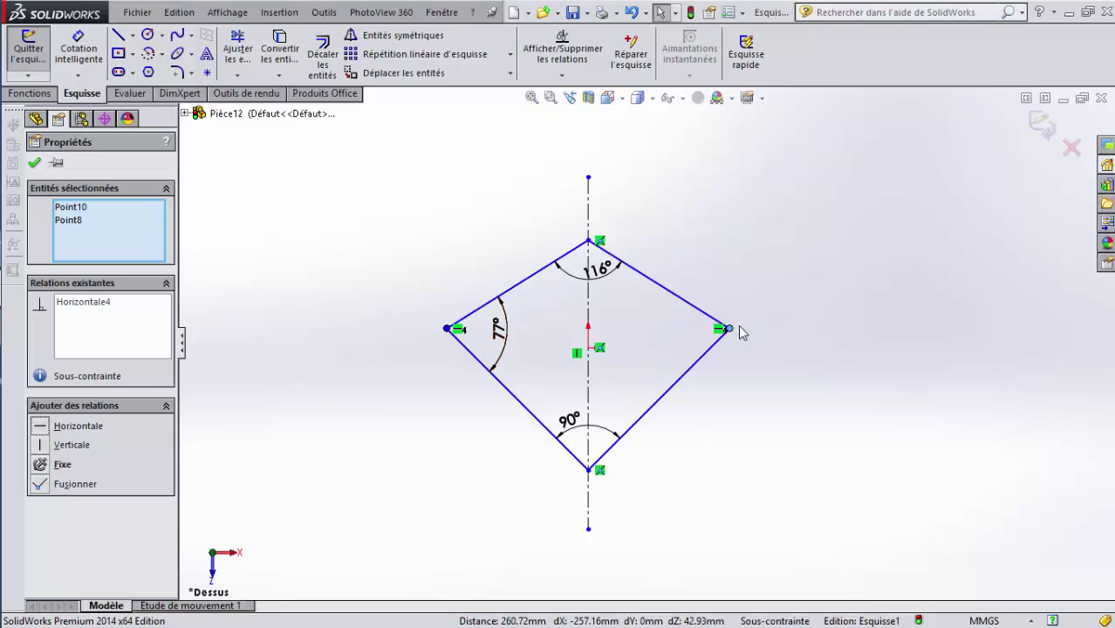
{"action": "left_click", "coordinate": [35, 163]}
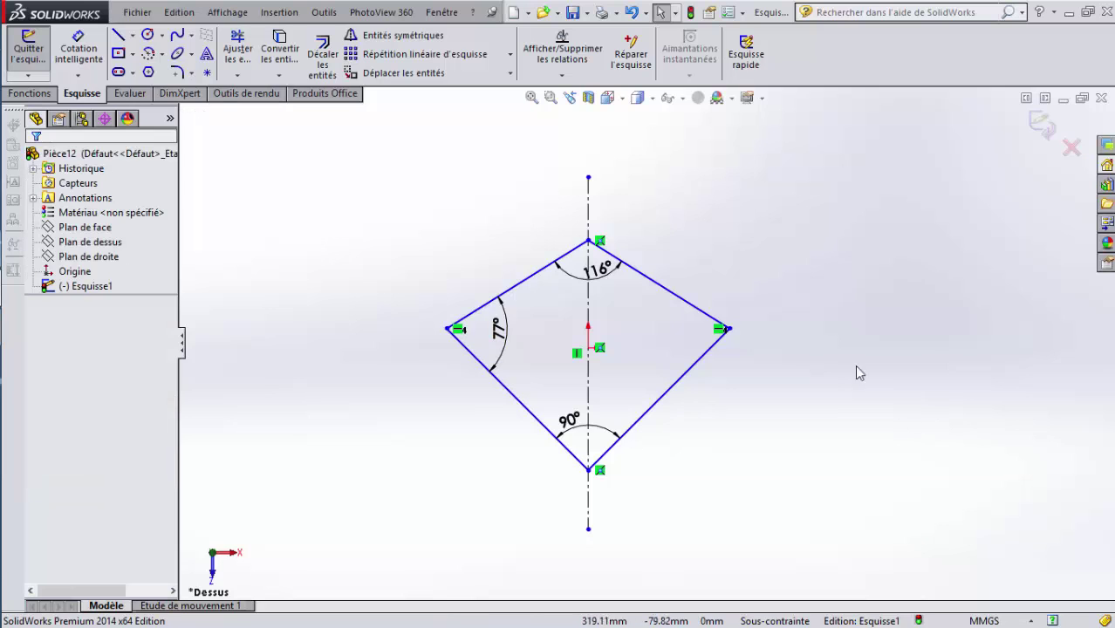
Dimension the vertical distance between the quadrilateral's upper and lower vertices as 44.70 mm
{"action": "left_click", "coordinate": [76, 43]}
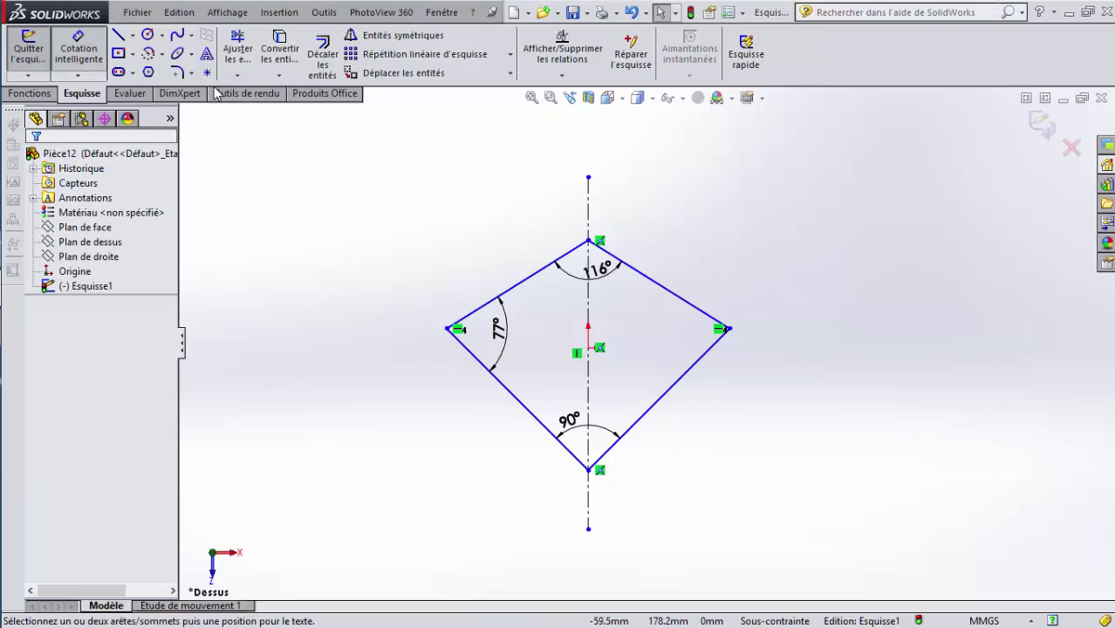
{"action": "left_click", "coordinate": [590, 241]}
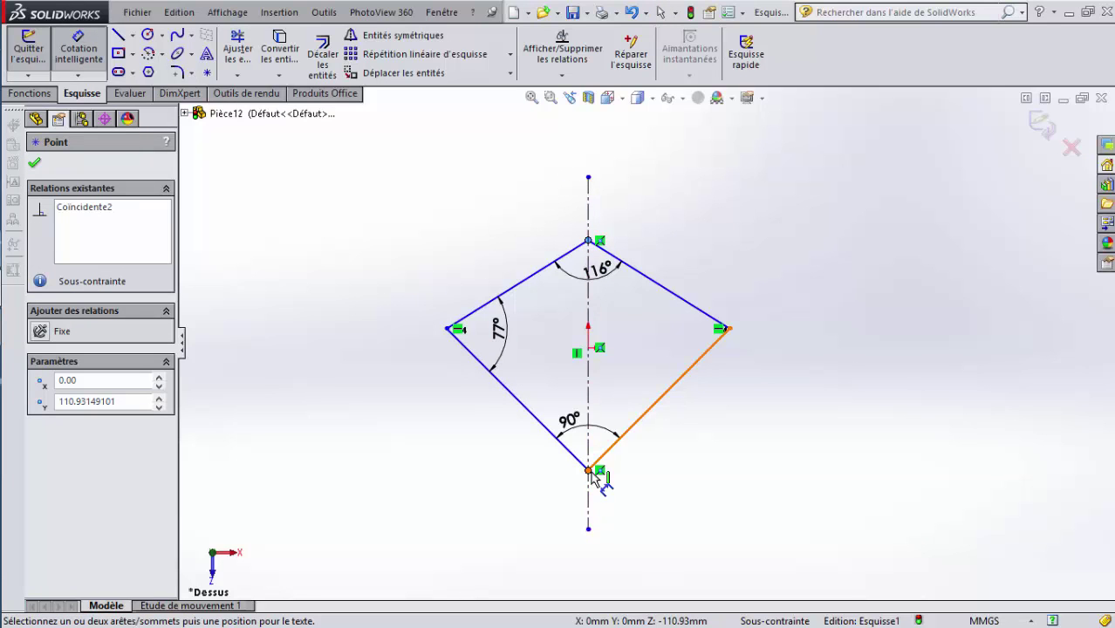
{"action": "left_click", "coordinate": [589, 470]}
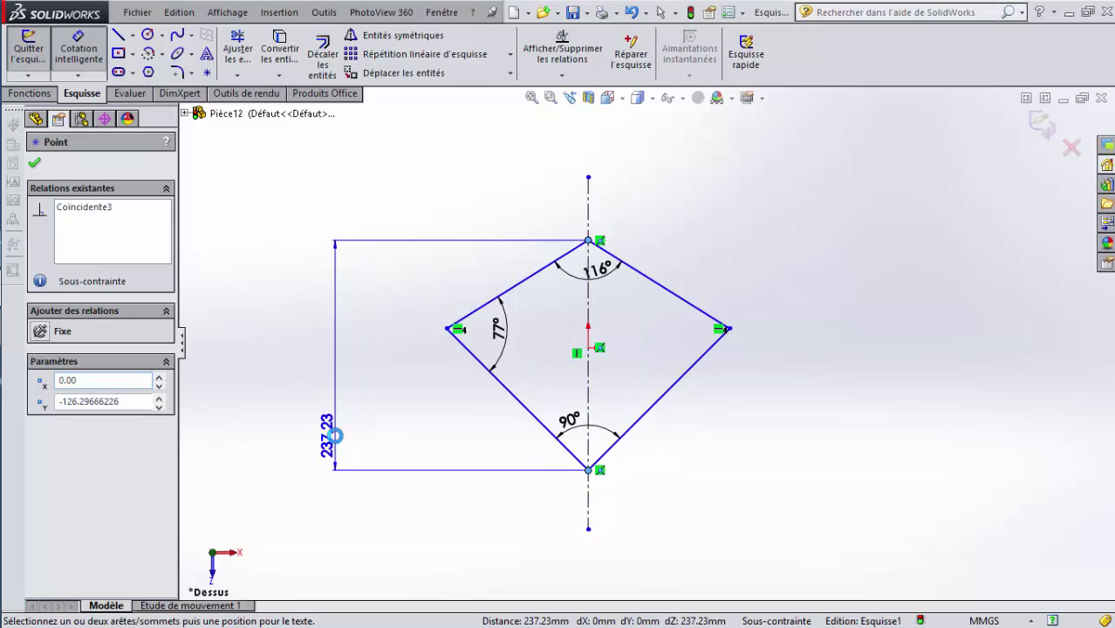
{"action": "left_click", "coordinate": [340, 445]}
{"action": "type", "text": "44.70"}
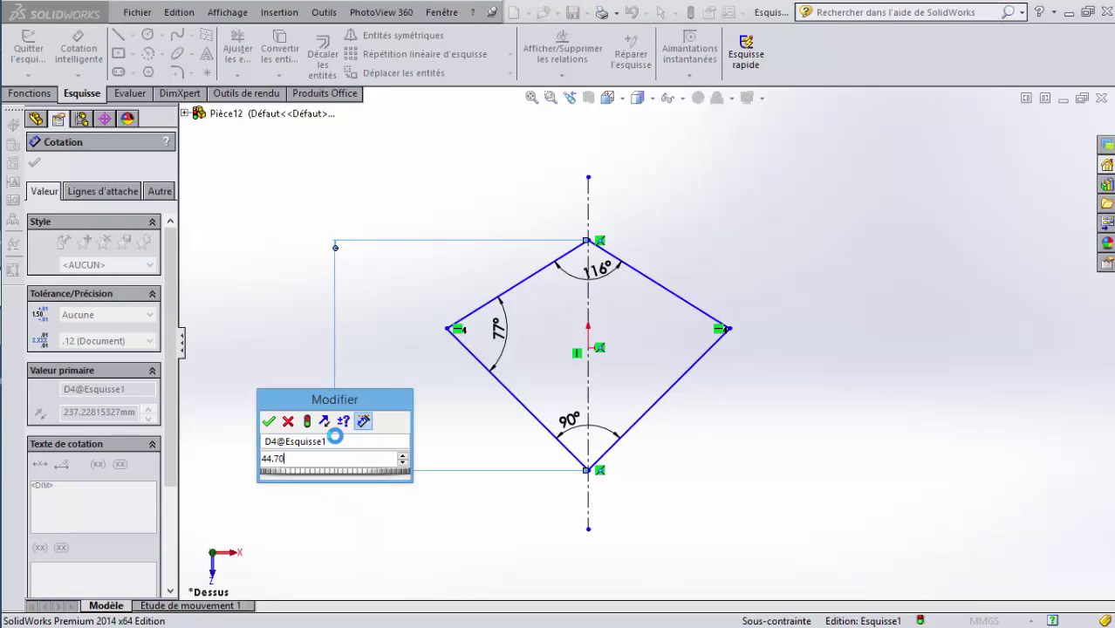
{"action": "key", "text": "Return"}
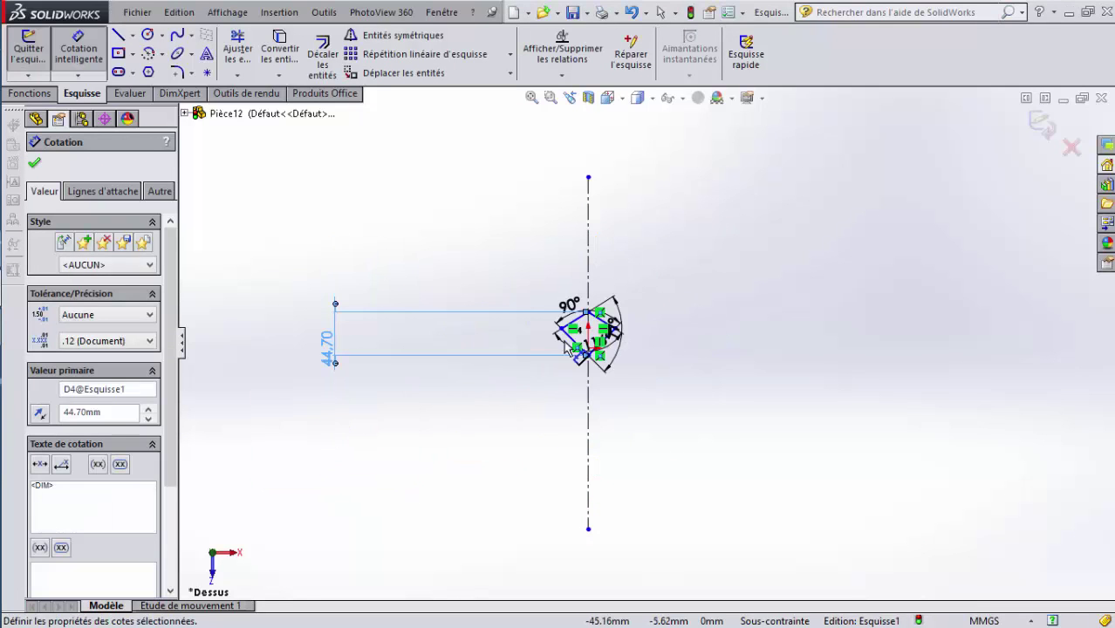
Move the vertical height dimension closer to the quadrilateral, on its left side
{"action": "scroll", "coordinate": [560, 332], "scroll_direction": "down", "scroll_amount": 2}
{"action": "scroll", "coordinate": [640, 324], "scroll_direction": "down", "scroll_amount": 4}
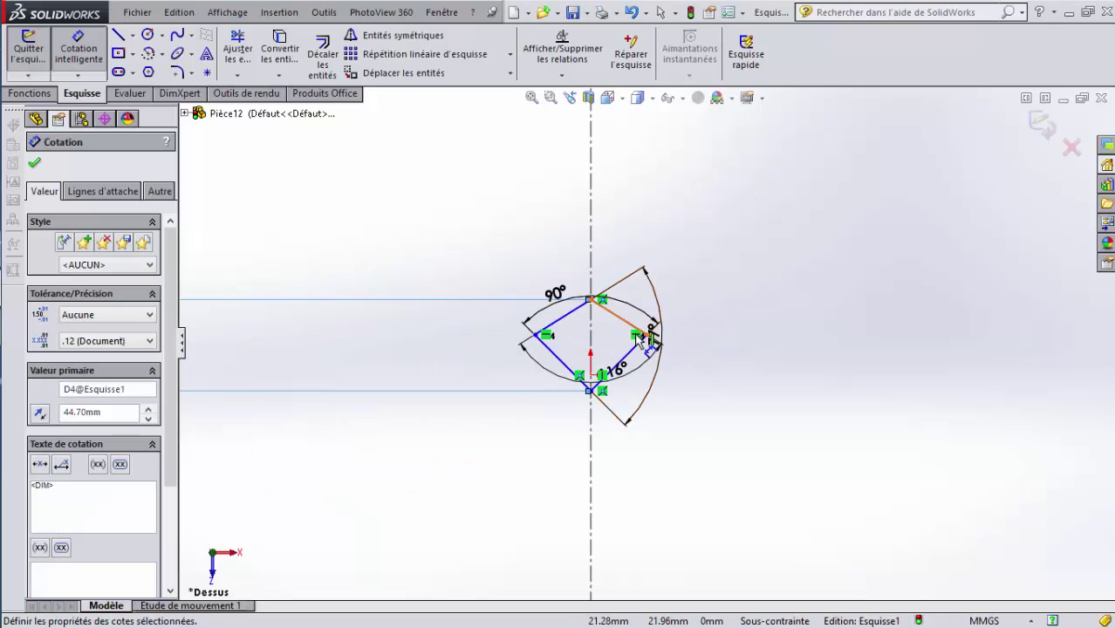
{"action": "scroll", "coordinate": [595, 370], "scroll_direction": "up", "scroll_amount": 4}
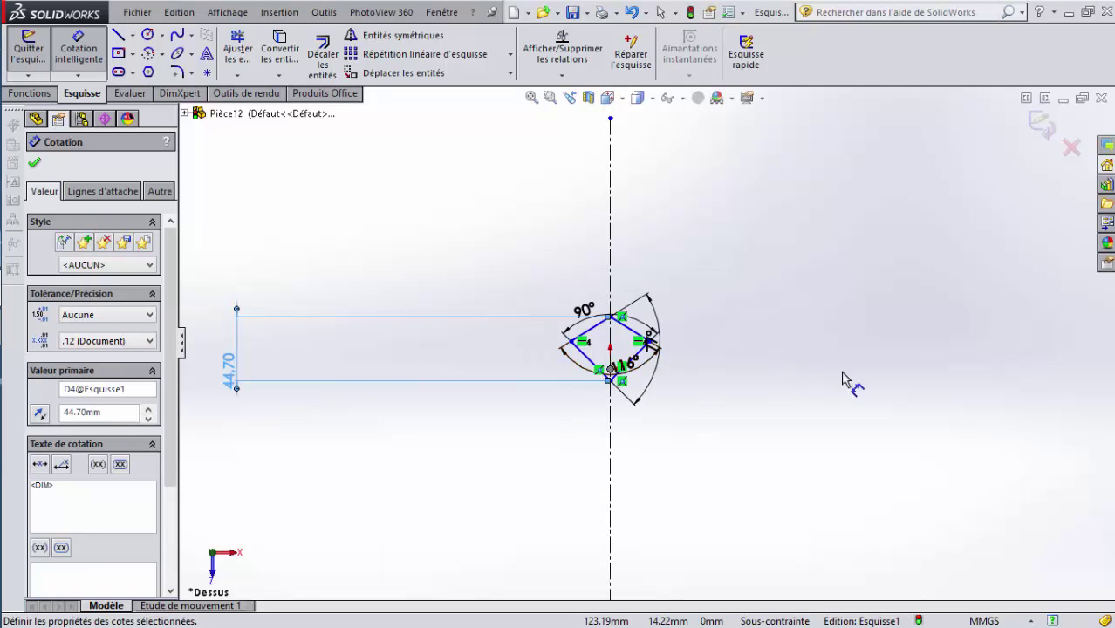
{"action": "right_click", "coordinate": [341, 225]}
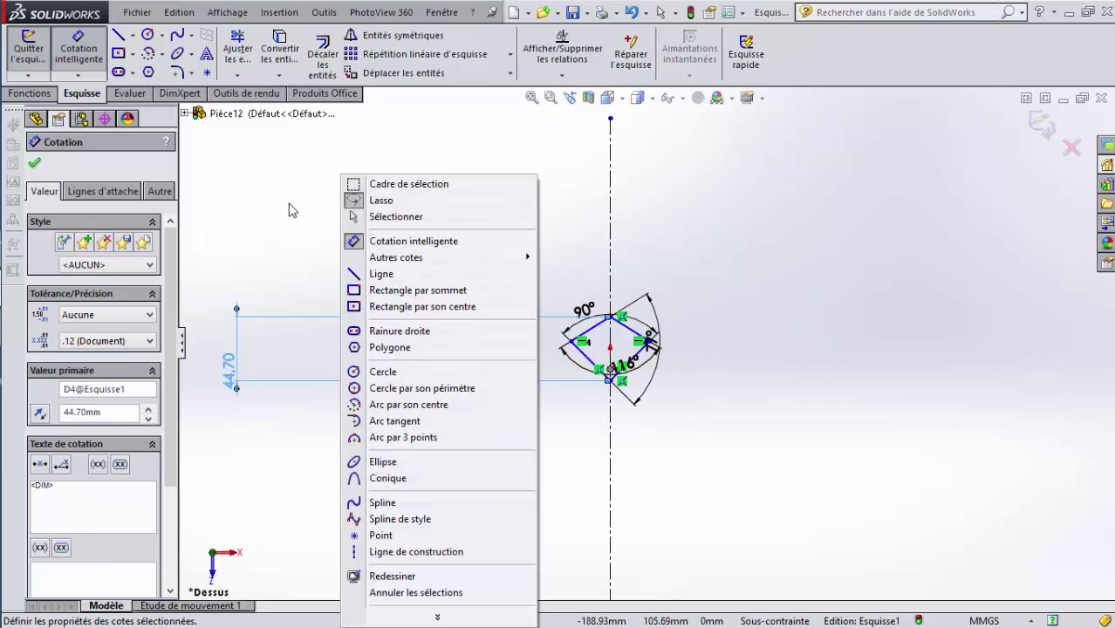
{"action": "left_click", "coordinate": [81, 52]}
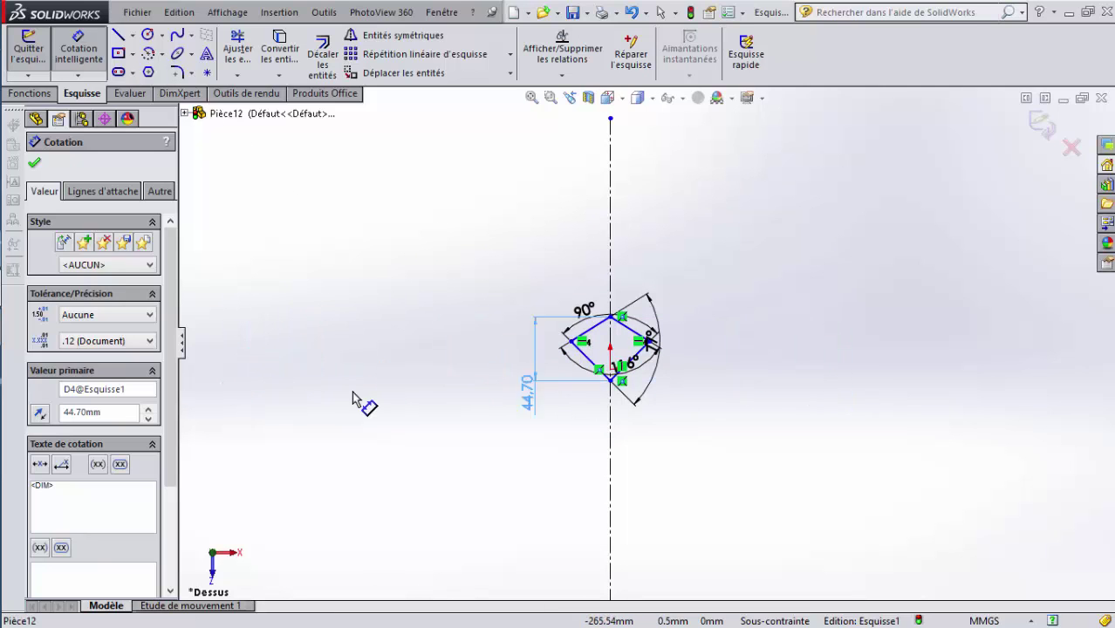
{"action": "left_click", "coordinate": [534, 382]}
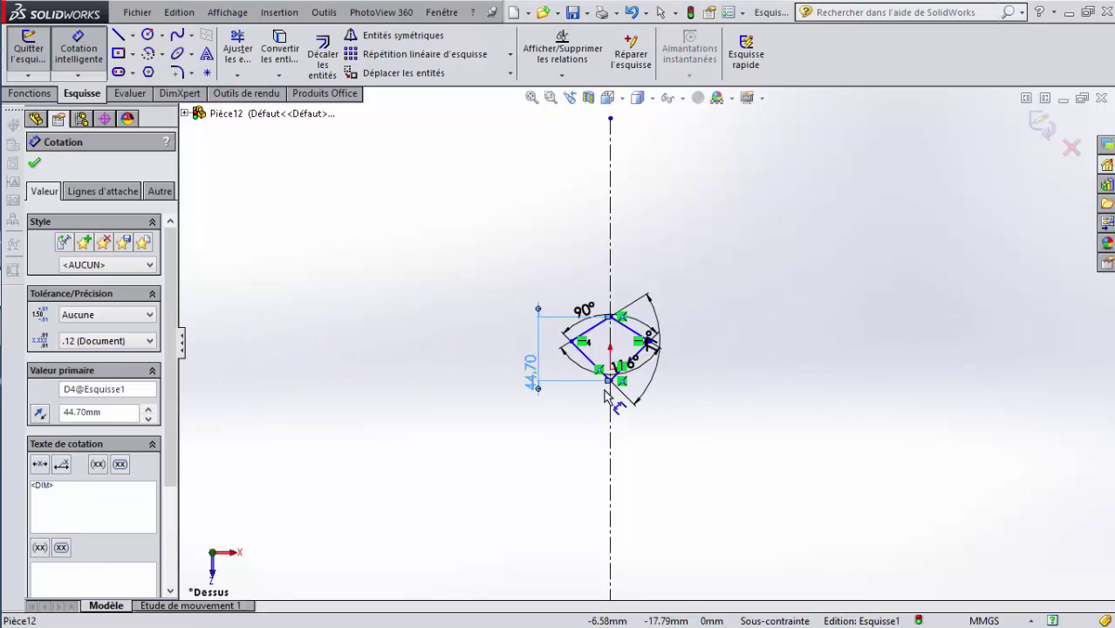
Reposition the 90° and 116° angle dimensions inside the quadrilateral, near its lower and upper vertices
{"action": "scroll", "coordinate": [623, 375], "scroll_direction": "down", "scroll_amount": 5}
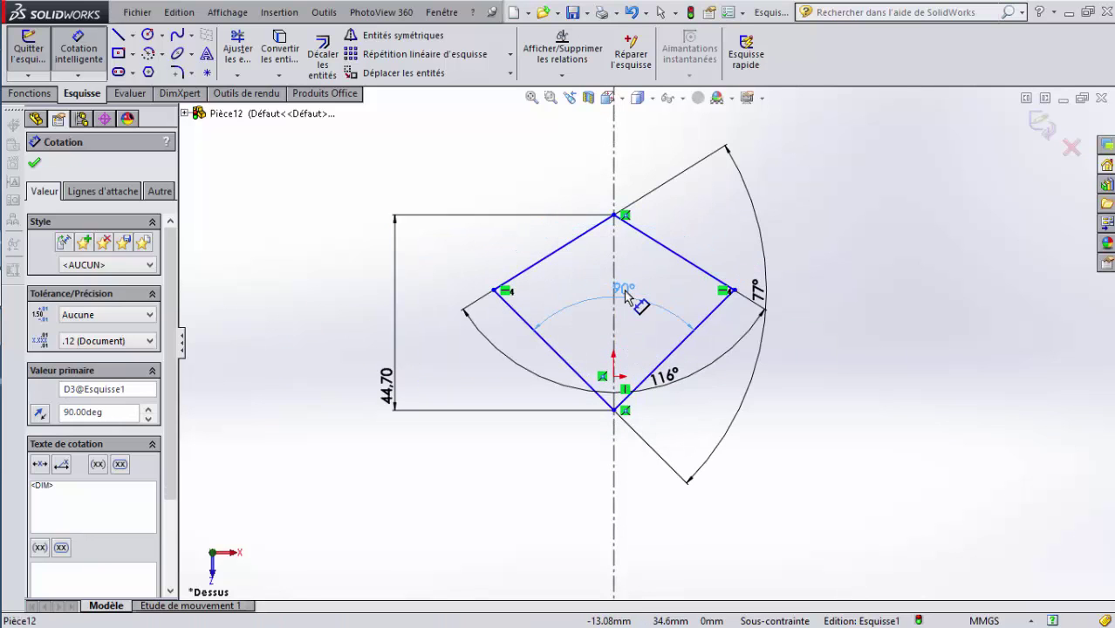
{"action": "left_click", "coordinate": [630, 352]}
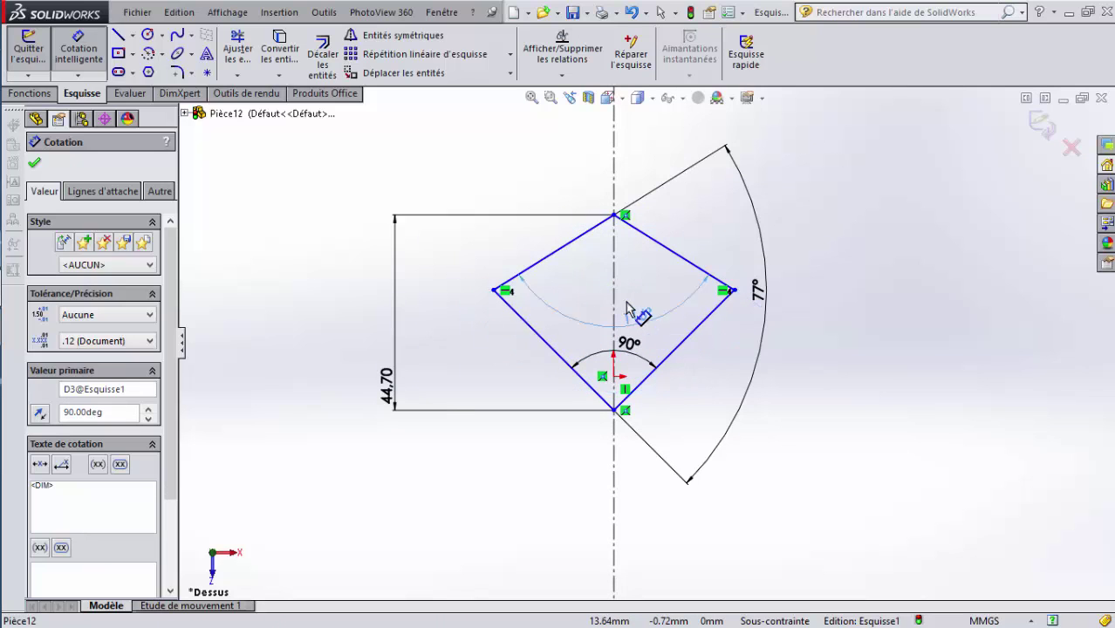
{"action": "left_click", "coordinate": [620, 253]}
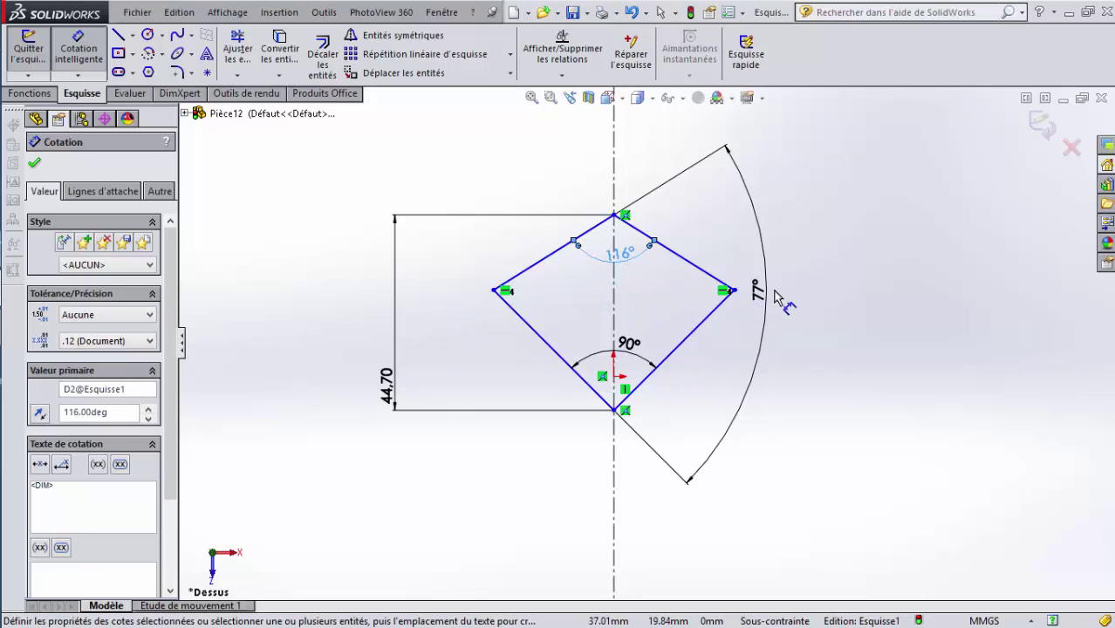
Leave dimensioning and move the 77° angle dimension inside the quadrilateral, beside its left vertex
{"action": "right_click", "coordinate": [892, 273]}
{"action": "left_click", "coordinate": [925, 215]}
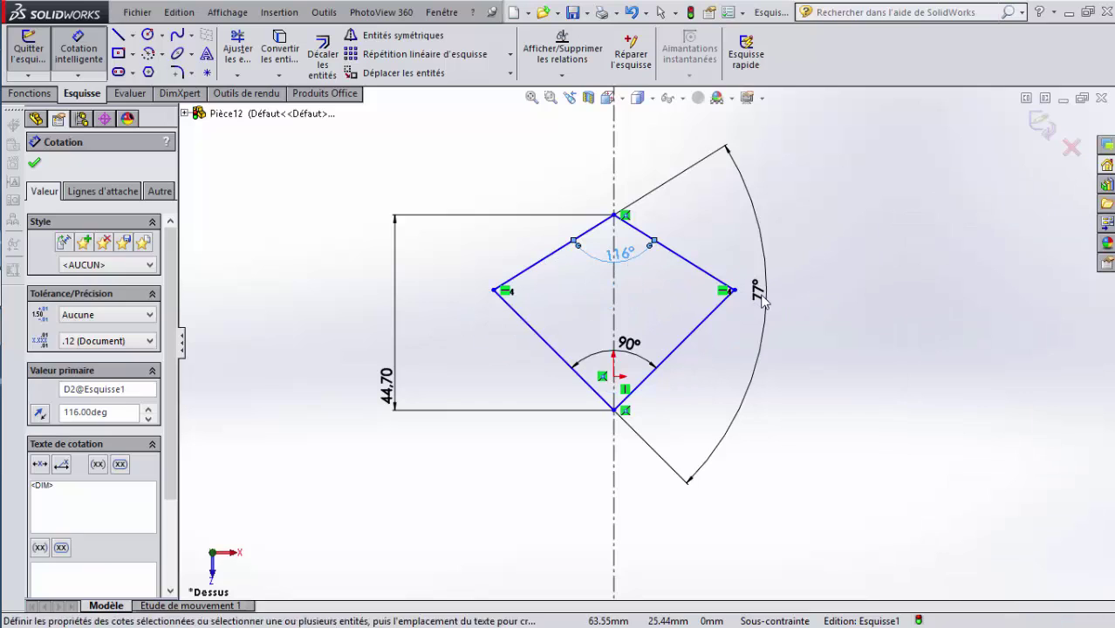
{"action": "key", "text": "Escape"}
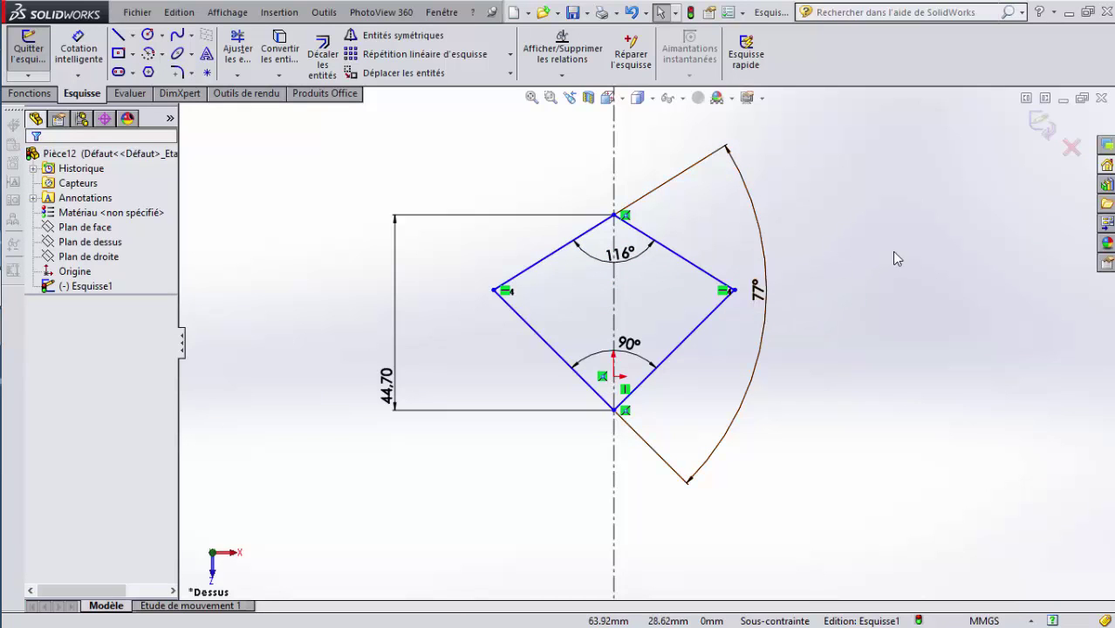
{"action": "left_click", "coordinate": [765, 301]}
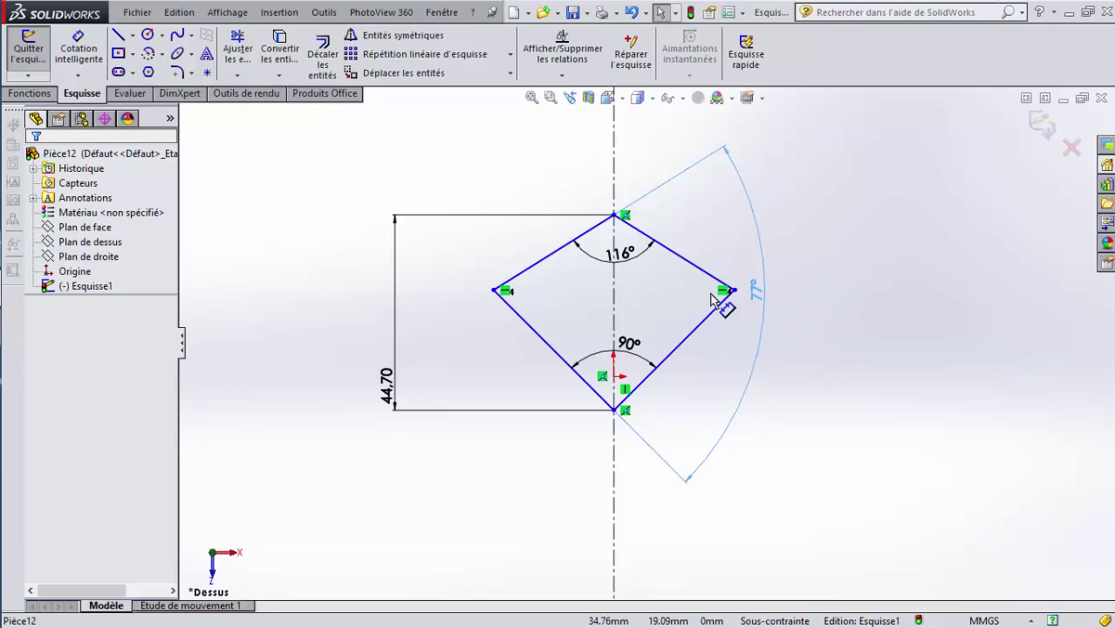
{"action": "left_click_drag", "start_coordinate": [711, 300], "coordinate": [567, 289]}
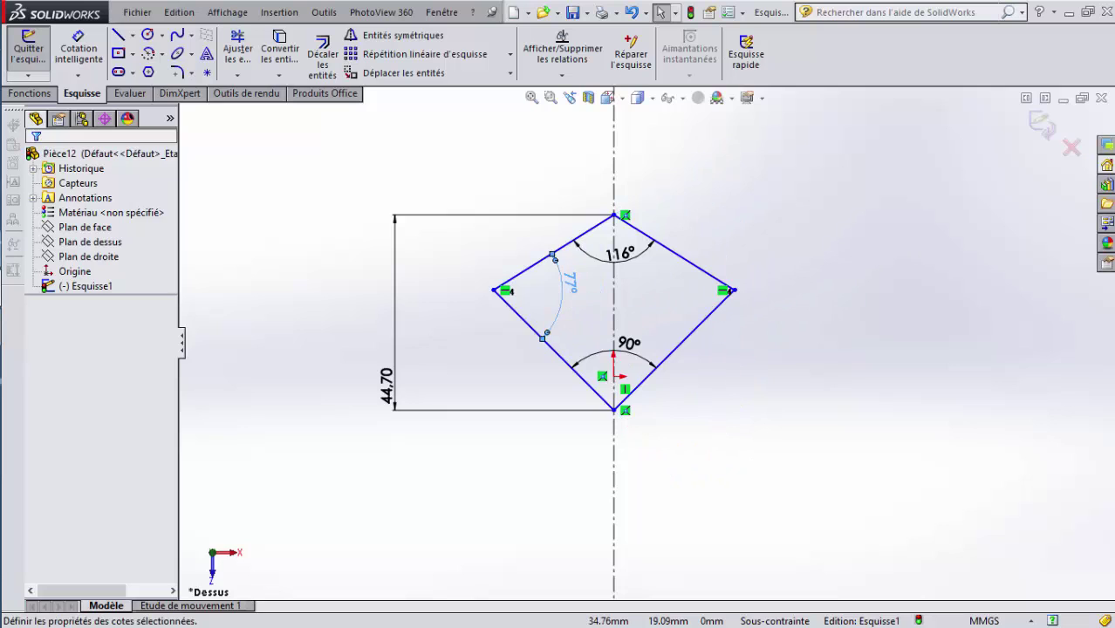
{"action": "left_click", "coordinate": [994, 310]}
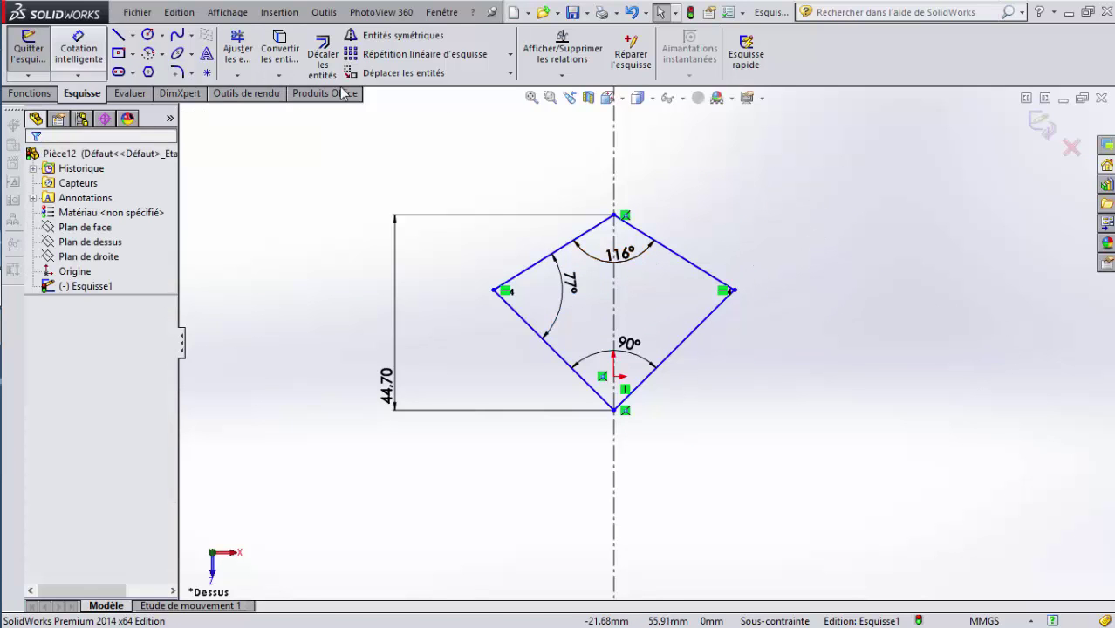
Set the angle at the quadrilateral's upper vertex to 118°
{"action": "double_click", "coordinate": [616, 267]}
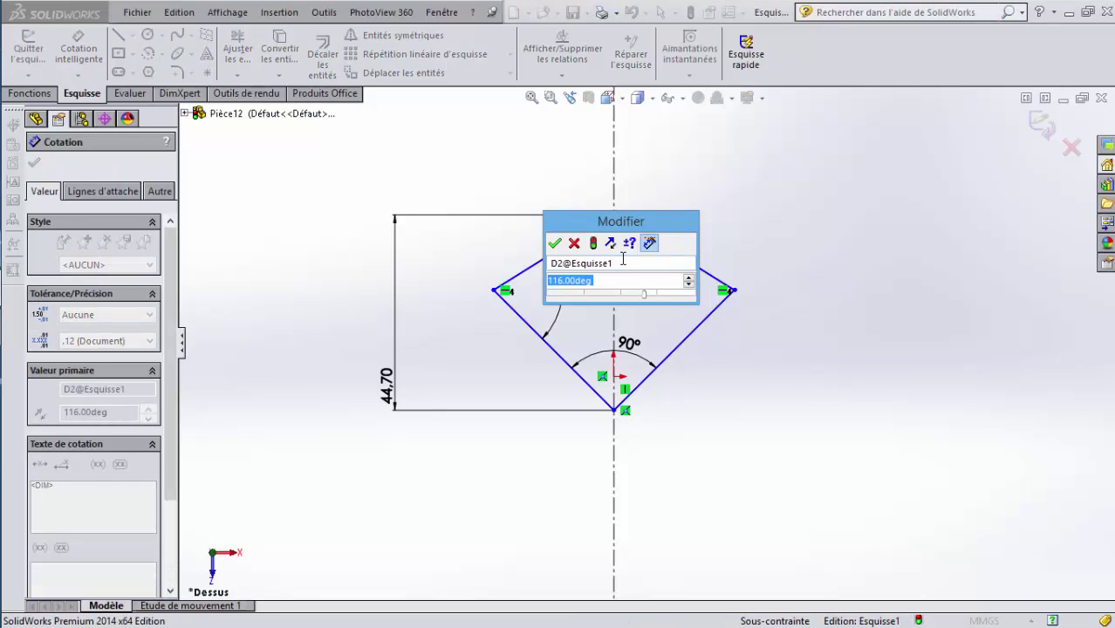
{"action": "type", "text": "118"}
{"action": "key", "text": "Return"}
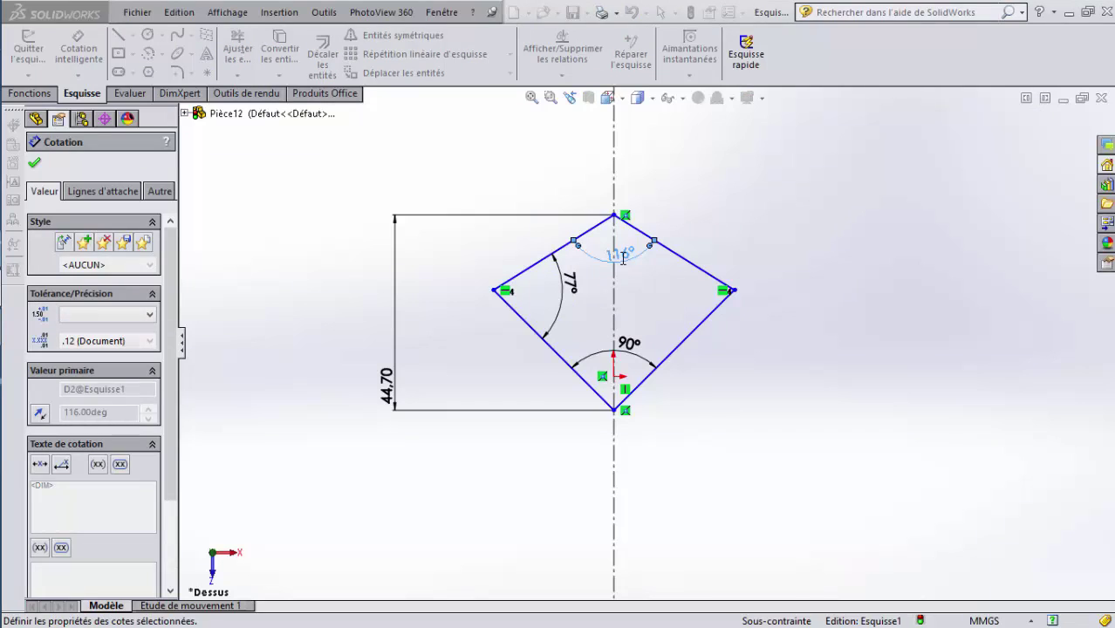
Set the angle at the quadrilateral's upper vertex to 116° and exit the sketch
{"action": "double_click", "coordinate": [620, 255]}
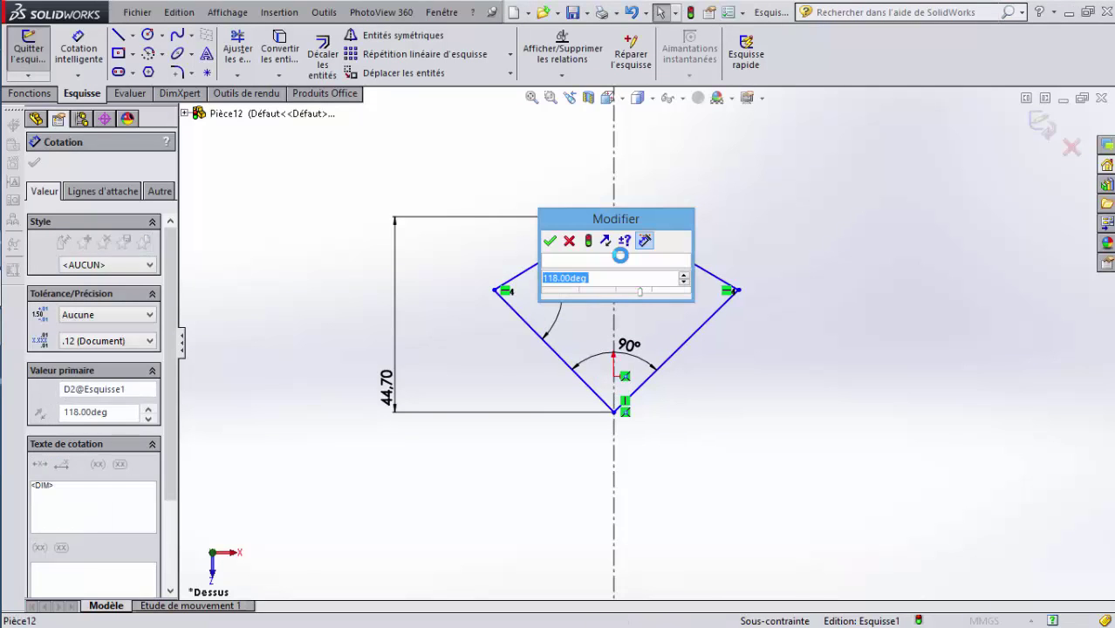
{"action": "type", "text": "116"}
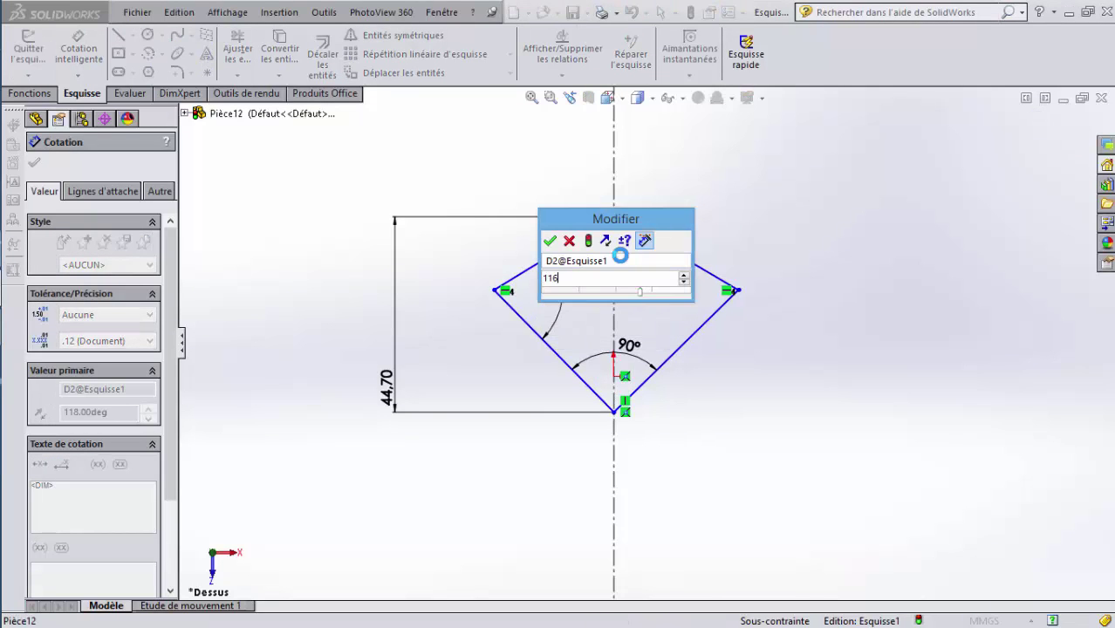
{"action": "key", "text": "Return"}
{"action": "key", "text": "Escape"}
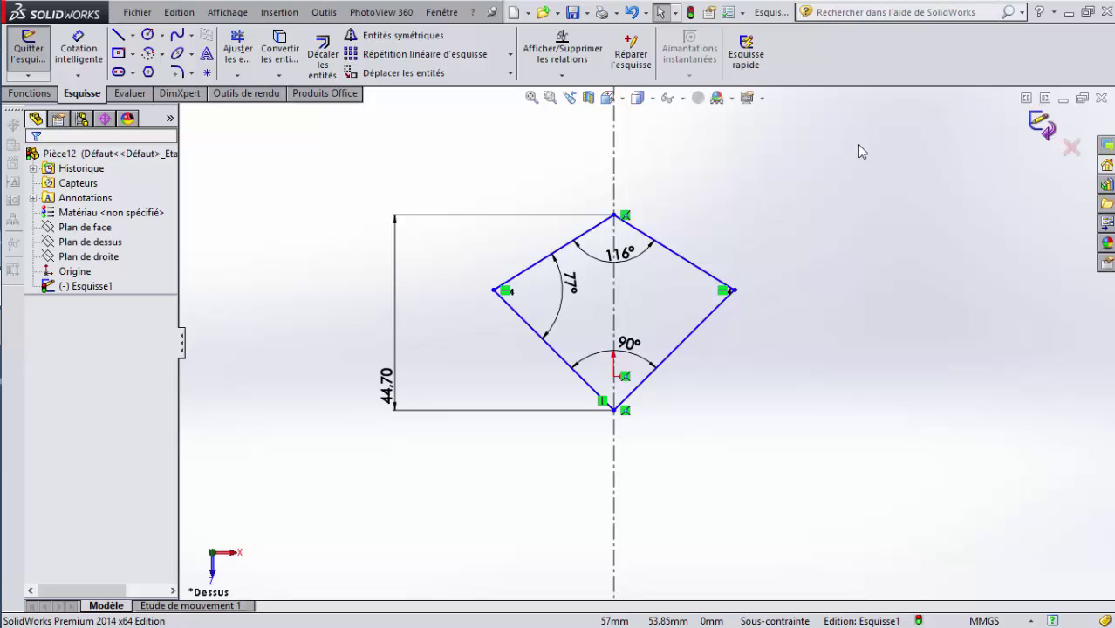
{"action": "left_click", "coordinate": [1041, 127]}
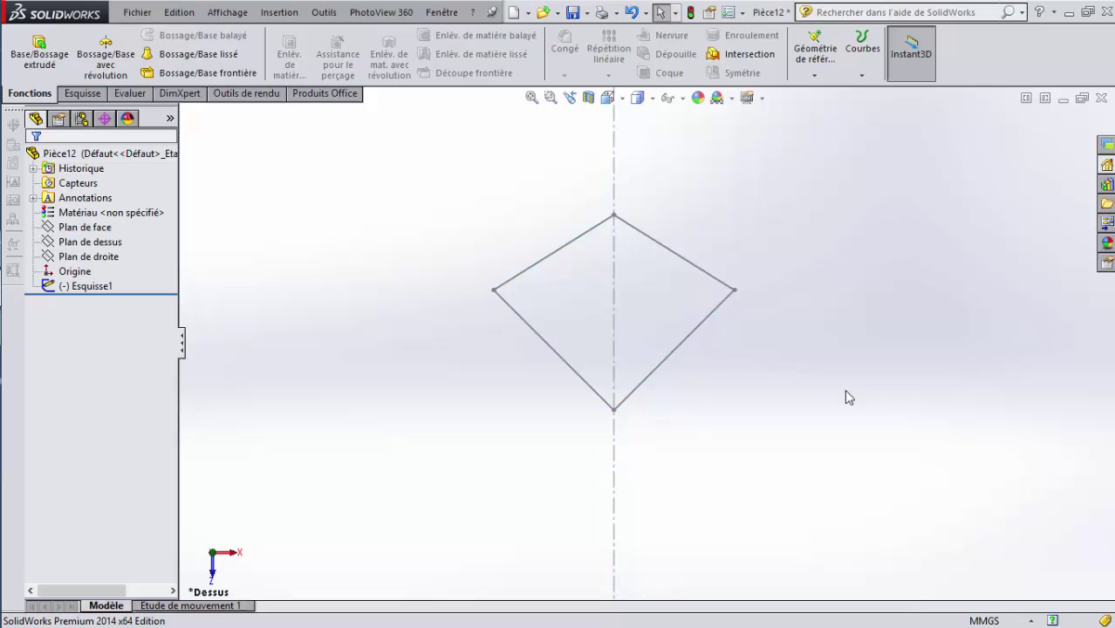
Start a new 3D sketch in the part alongside the finished quadrilateral sketch
{"action": "mouse_move", "coordinate": [844, 390]}
{"action": "middle_mouse_down"}
{"action": "mouse_move", "coordinate": [650, 227]}
{"action": "mouse_move", "coordinate": [655, 361]}
{"action": "mouse_move", "coordinate": [645, 390]}
{"action": "mouse_move", "coordinate": [654, 300]}
{"action": "mouse_move", "coordinate": [620, 381]}
{"action": "mouse_move", "coordinate": [803, 321]}
{"action": "mouse_move", "coordinate": [668, 363]}
{"action": "mouse_move", "coordinate": [674, 405]}
{"action": "mouse_move", "coordinate": [673, 384]}
{"action": "middle_mouse_up"}
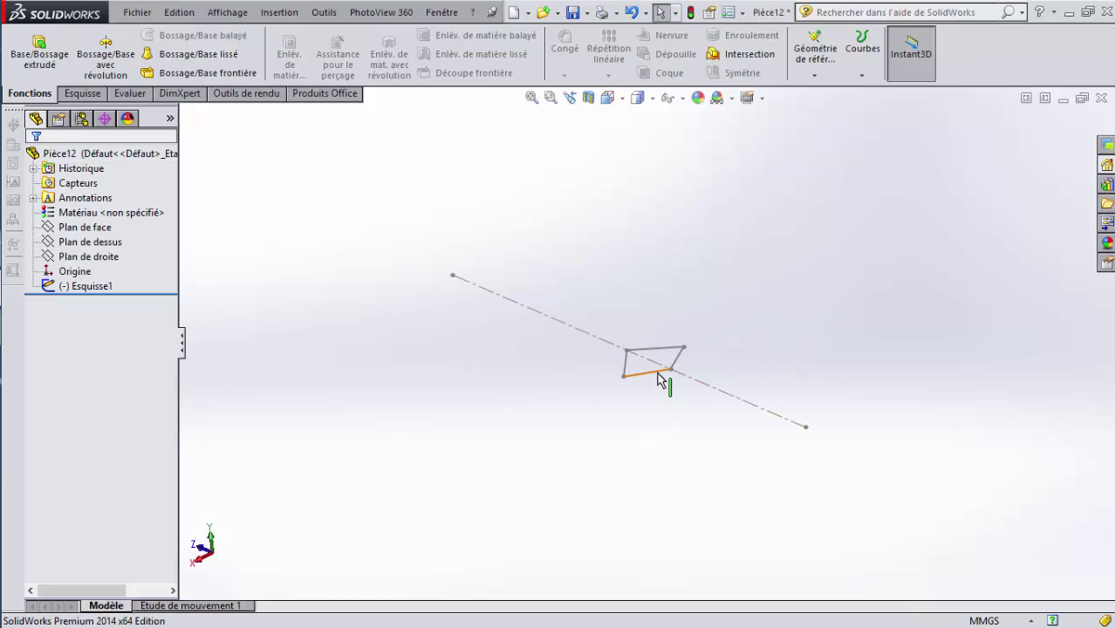
{"action": "scroll", "coordinate": [663, 378], "scroll_direction": "down", "scroll_amount": 2}
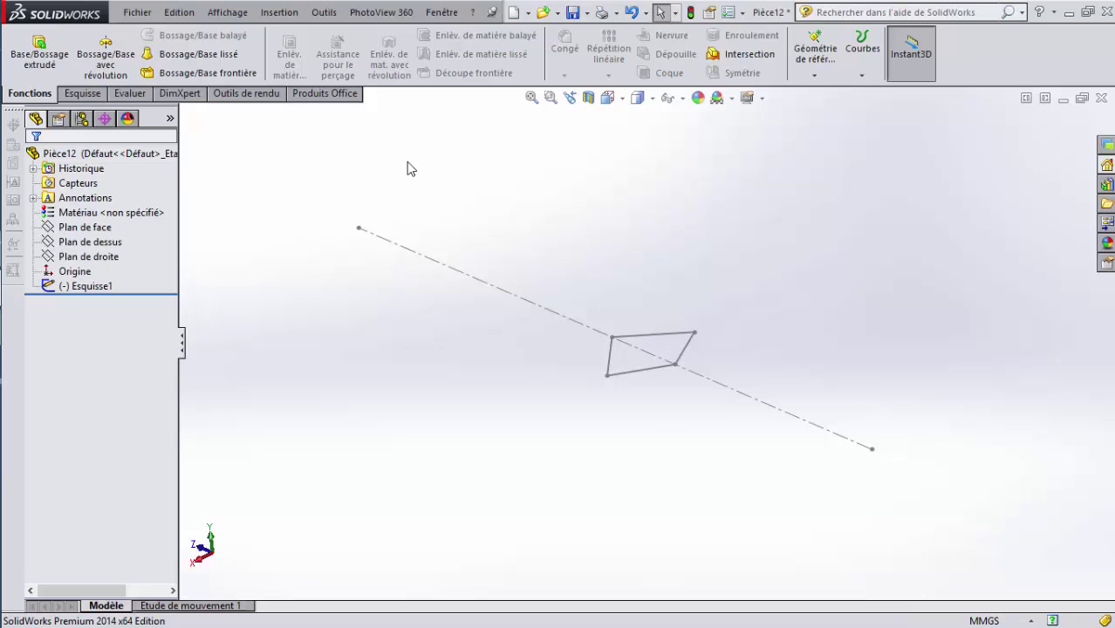
{"action": "left_click", "coordinate": [78, 94]}
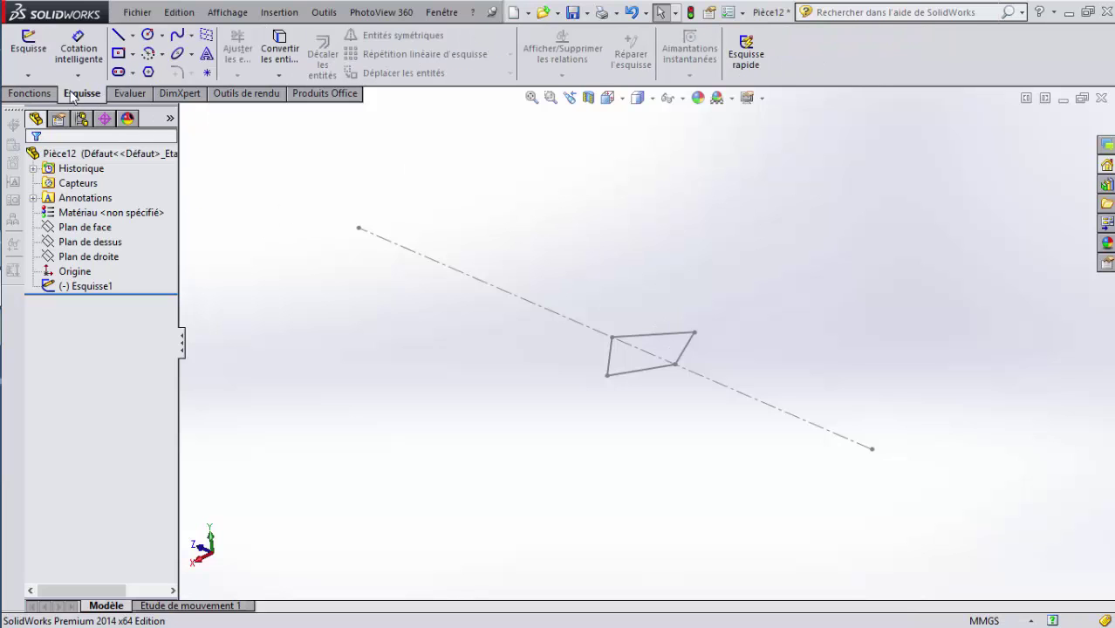
{"action": "left_click", "coordinate": [28, 75]}
{"action": "left_click", "coordinate": [42, 107]}
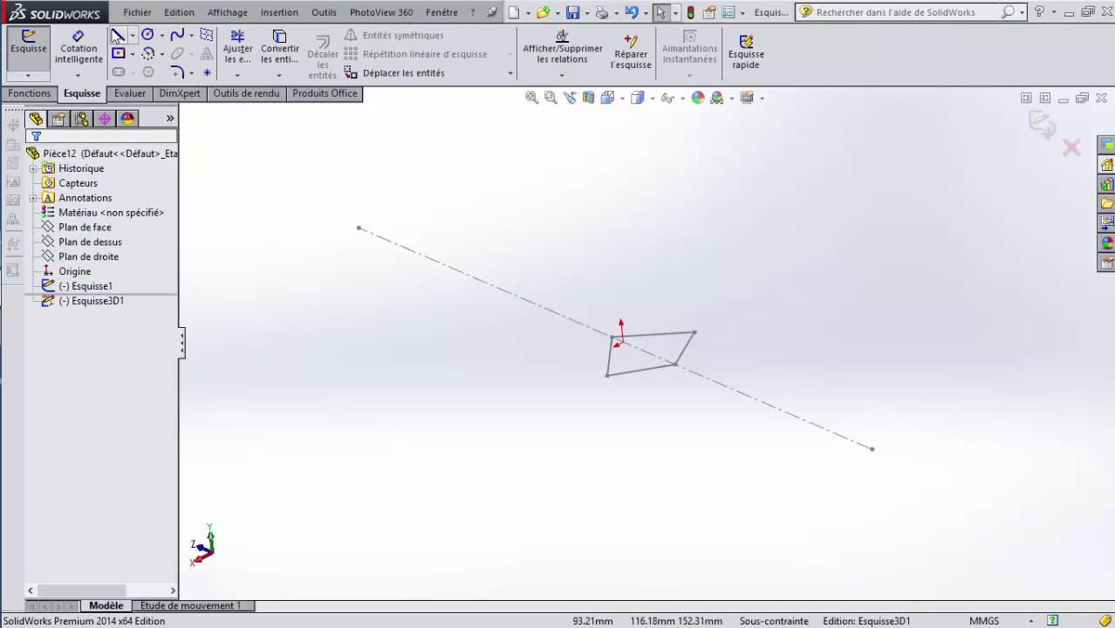
Draw a line about 41 mm long straight down along Y from the quadrilateral's 116° vertex, then end the Line tool
{"action": "scroll", "coordinate": [720, 384], "scroll_direction": "down", "scroll_amount": 2}
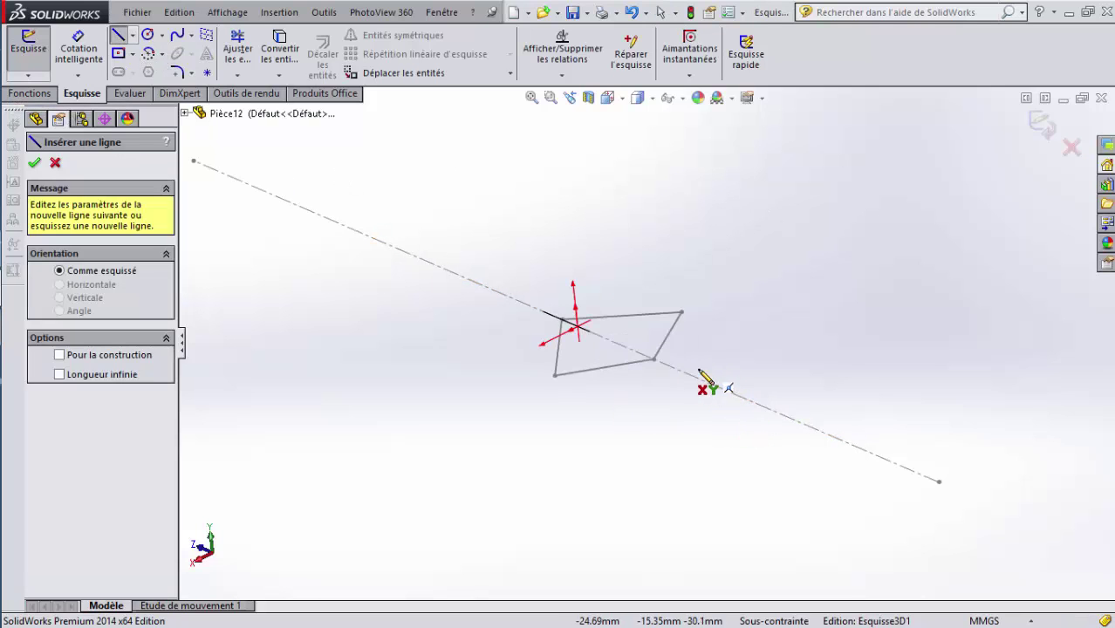
{"action": "scroll", "coordinate": [654, 349], "scroll_direction": "down", "scroll_amount": 2}
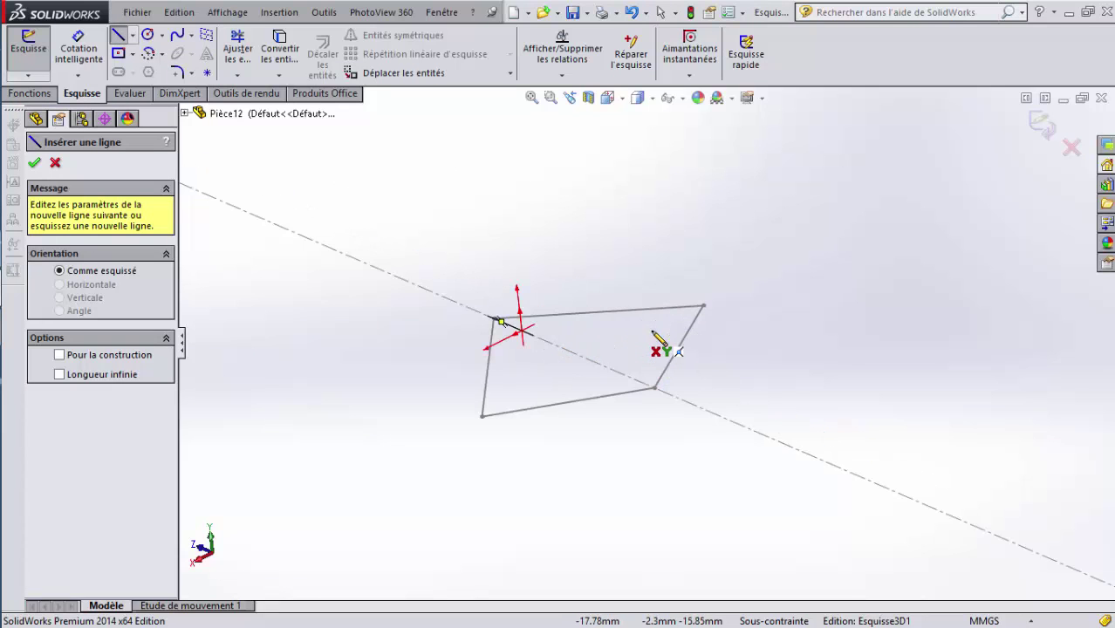
{"action": "left_click", "coordinate": [656, 387]}
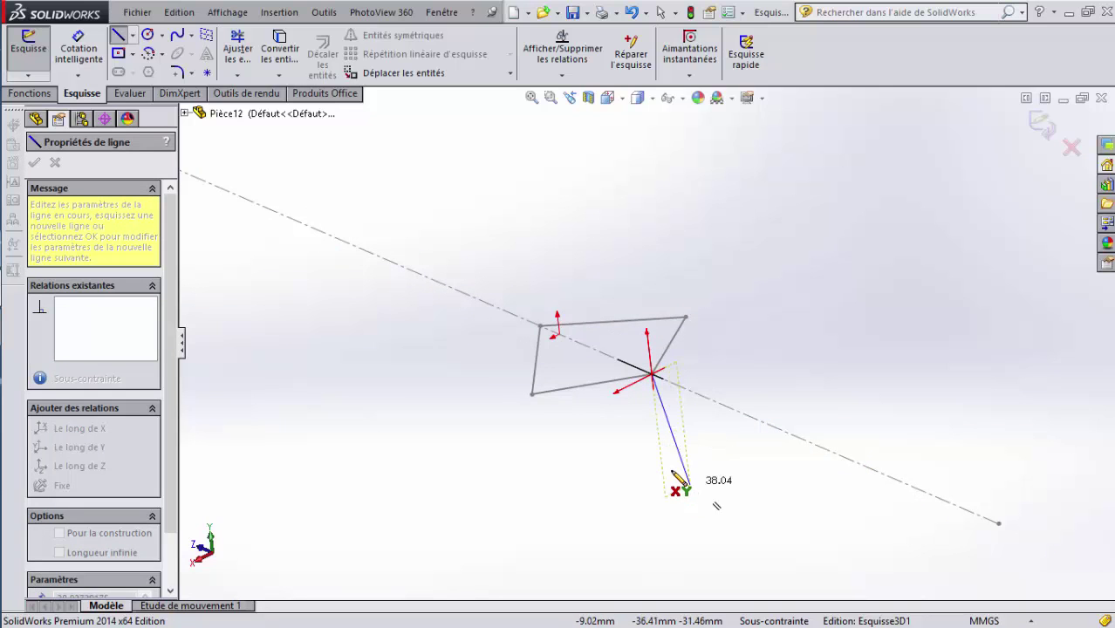
{"action": "scroll", "coordinate": [677, 476], "scroll_direction": "down", "scroll_amount": 1}
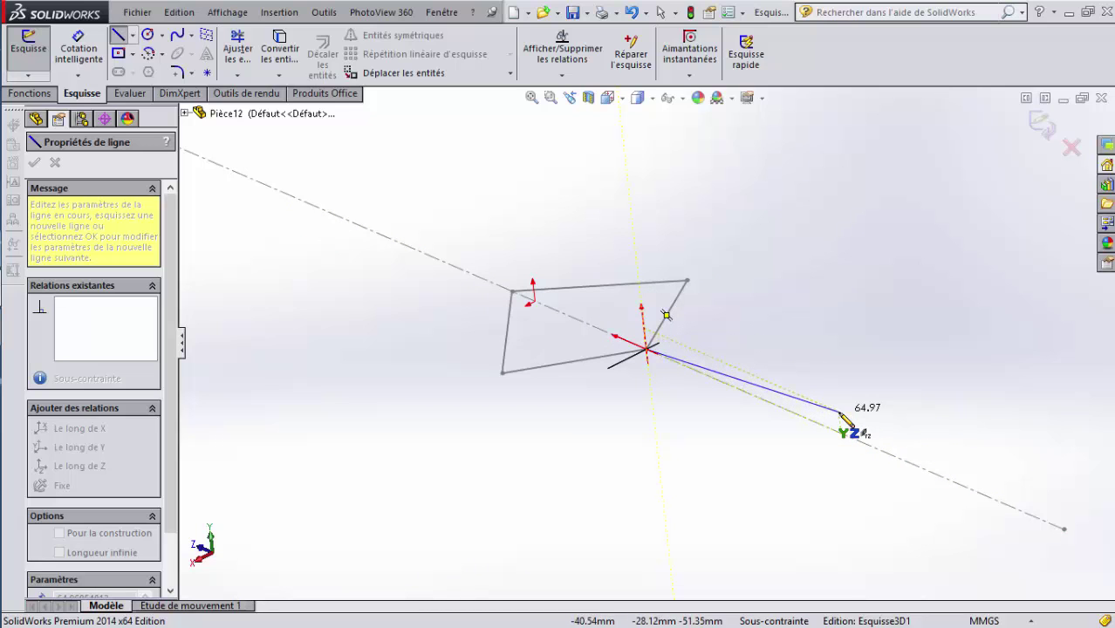
{"action": "key", "text": "Tab"}
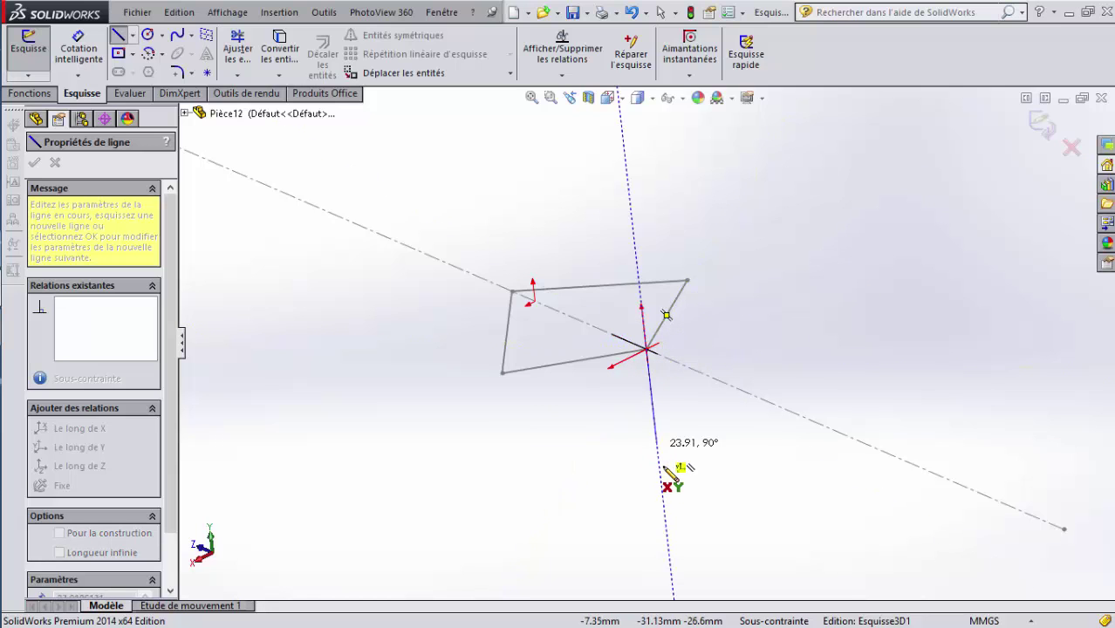
{"action": "middle_click_drag", "start_coordinate": [733, 417], "coordinate": [752, 350]}
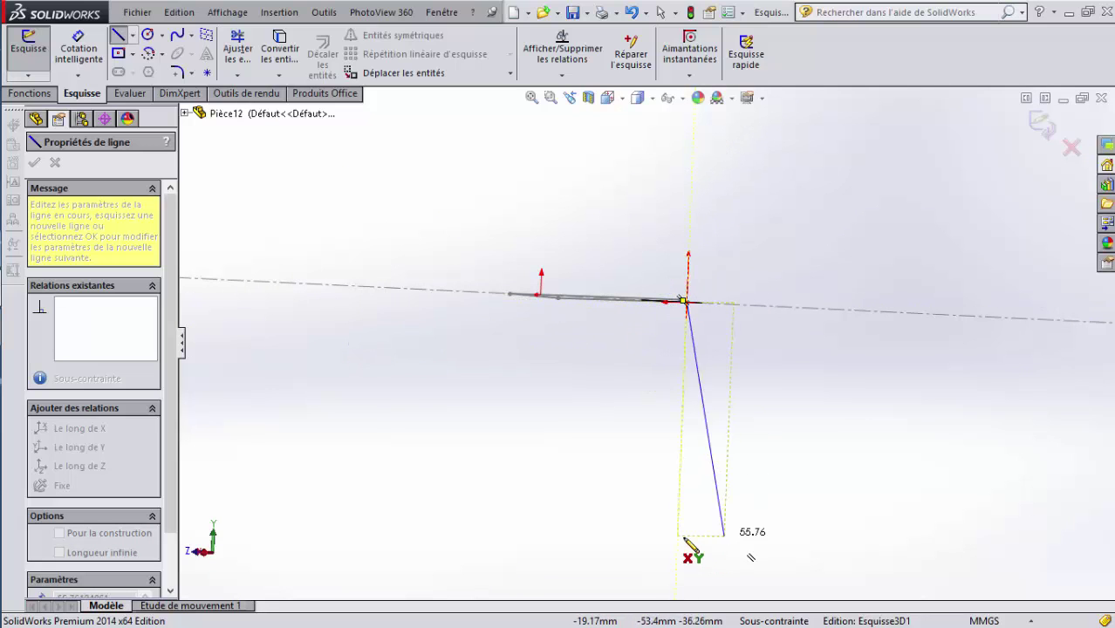
{"action": "middle_click_drag", "start_coordinate": [656, 520], "coordinate": [755, 534]}
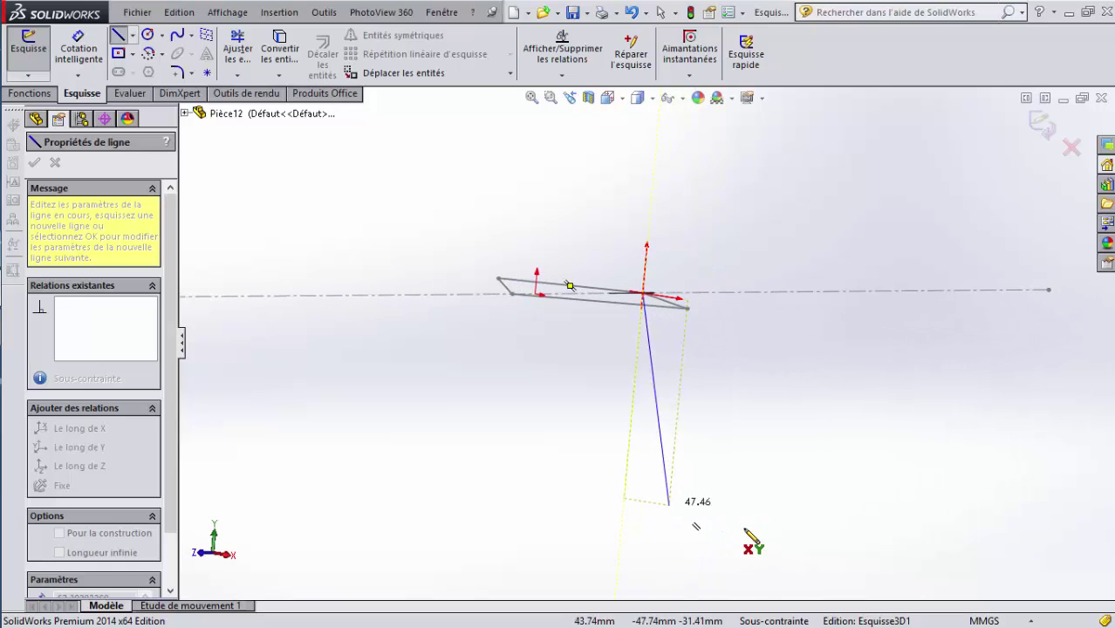
{"action": "left_click", "coordinate": [625, 477]}
{"action": "key", "text": "Escape"}
{"action": "key", "text": "Escape"}
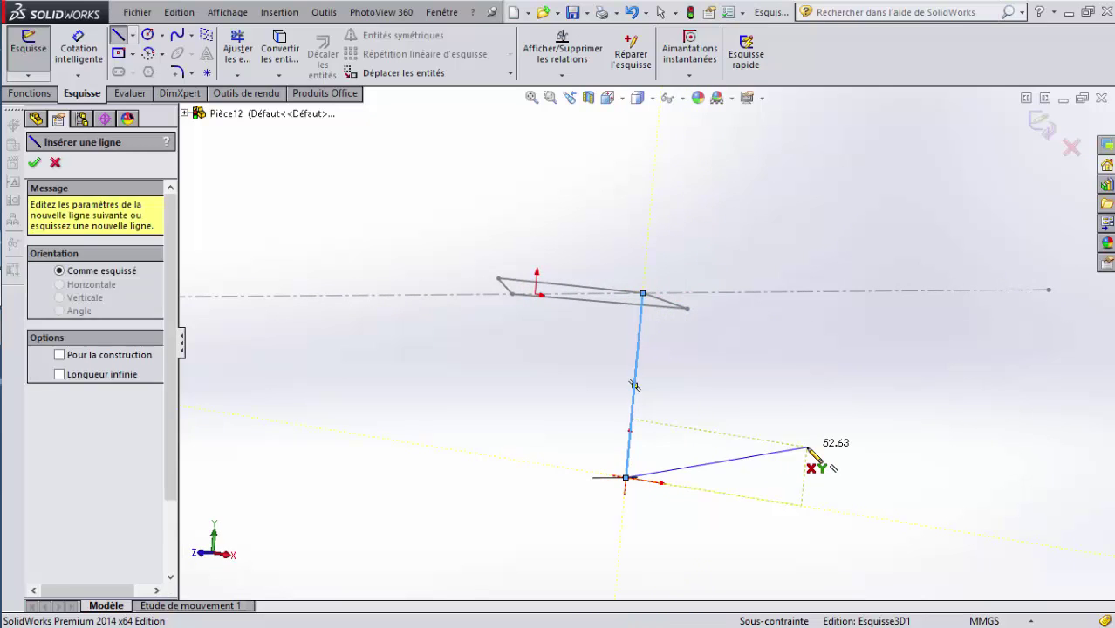
Dimension the vertical line's length with the expression 708-105
{"action": "middle_click_drag", "start_coordinate": [750, 431], "coordinate": [656, 288]}
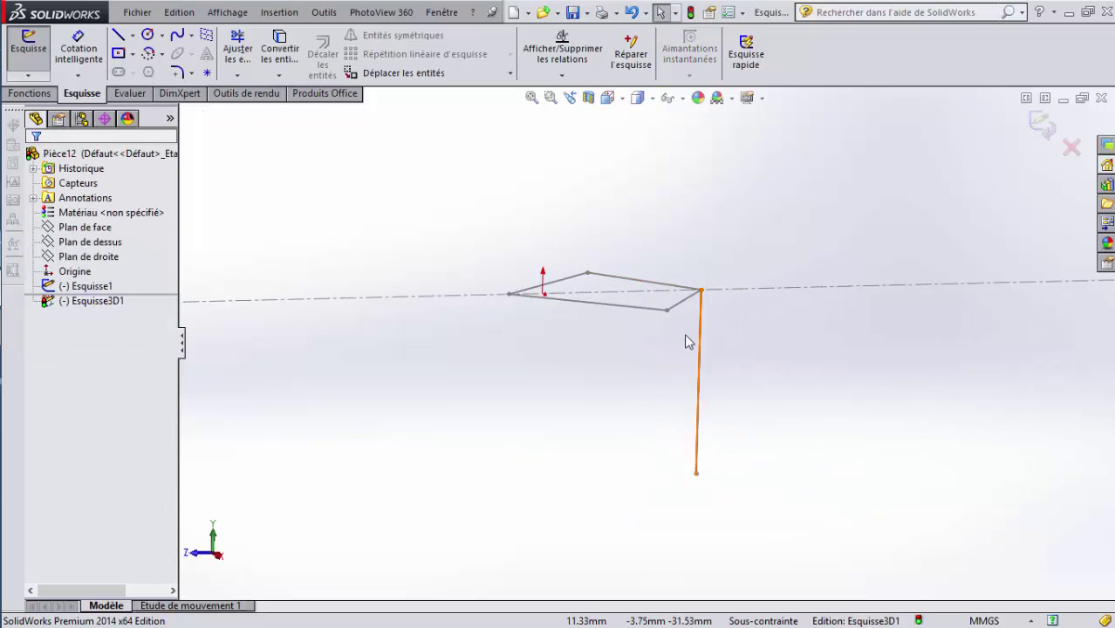
{"action": "left_click", "coordinate": [69, 50]}
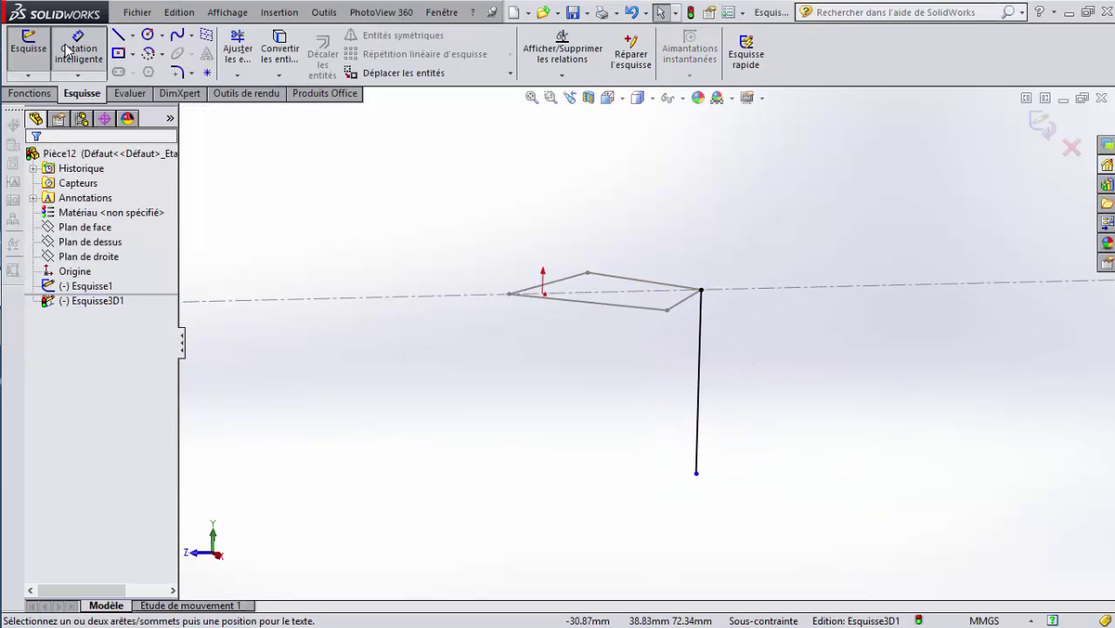
{"action": "left_click", "coordinate": [699, 436]}
{"action": "left_click", "coordinate": [807, 414]}
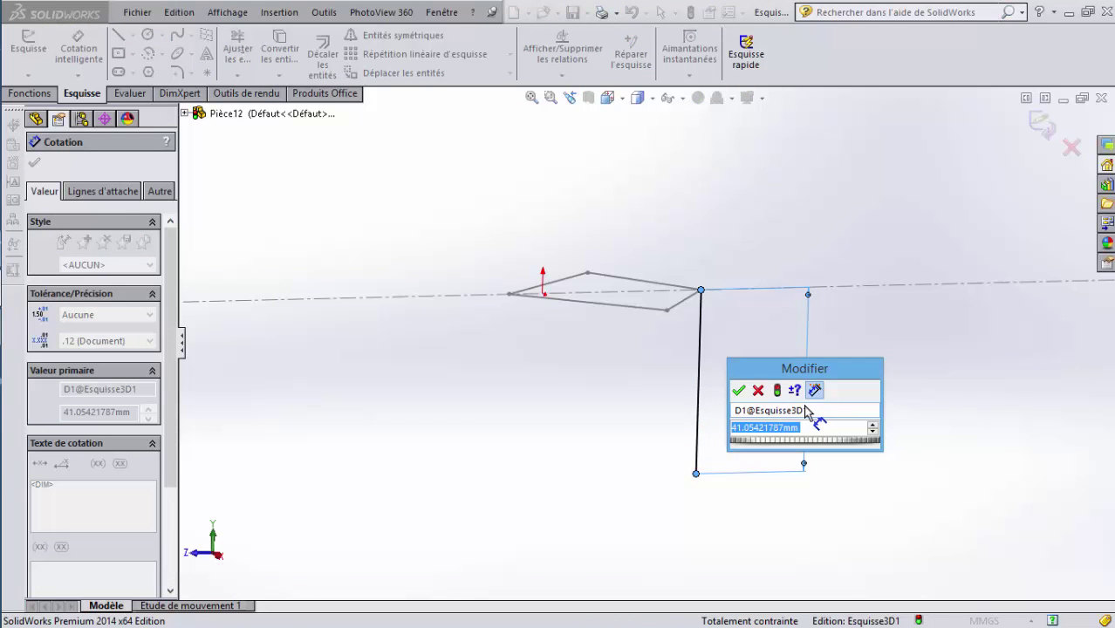
{"action": "type", "text": "708"}
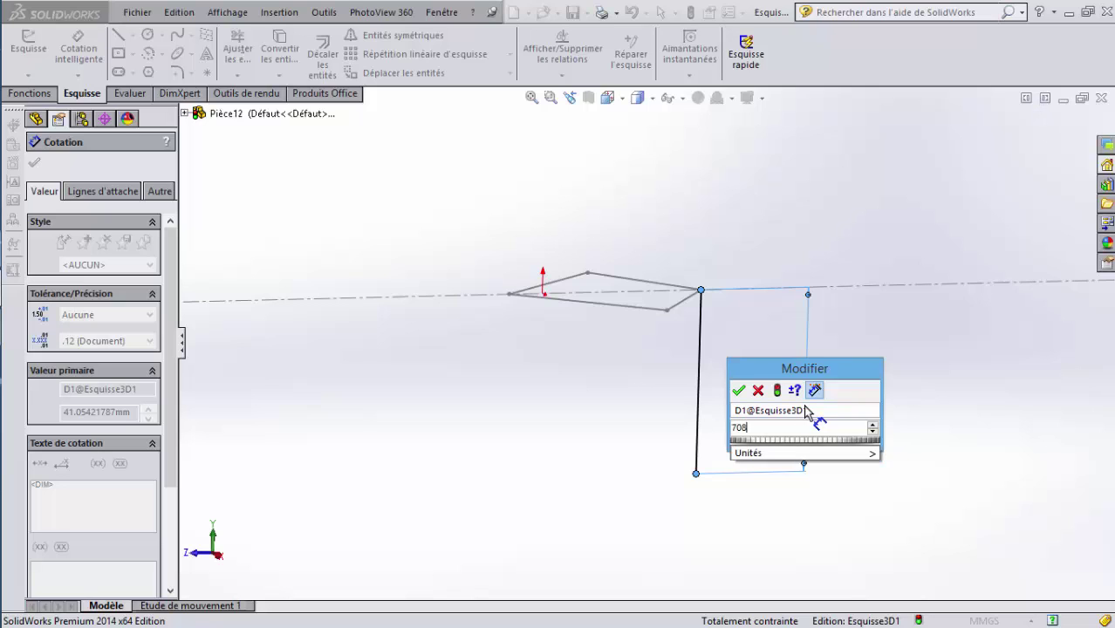
{"action": "type", "text": "-"}
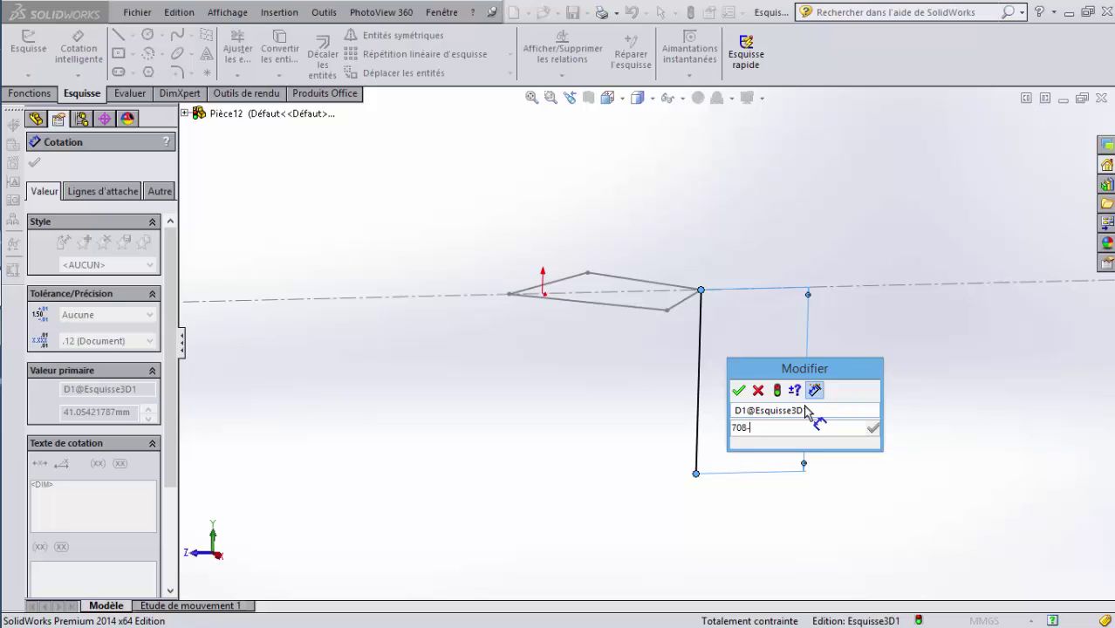
{"action": "type", "text": "105"}
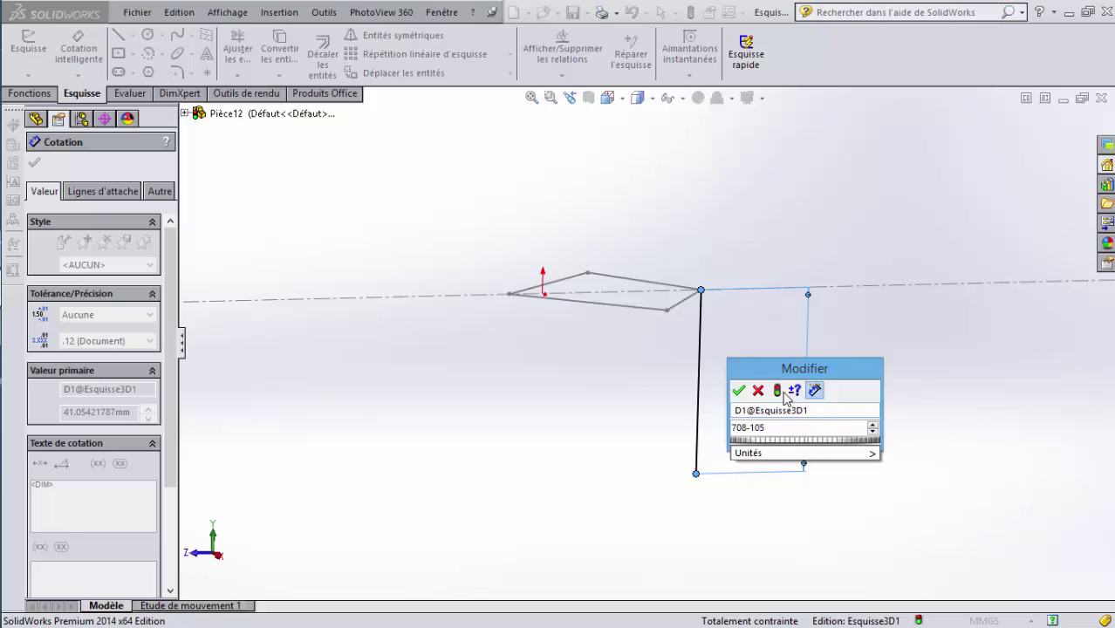
{"action": "left_click", "coordinate": [738, 390]}
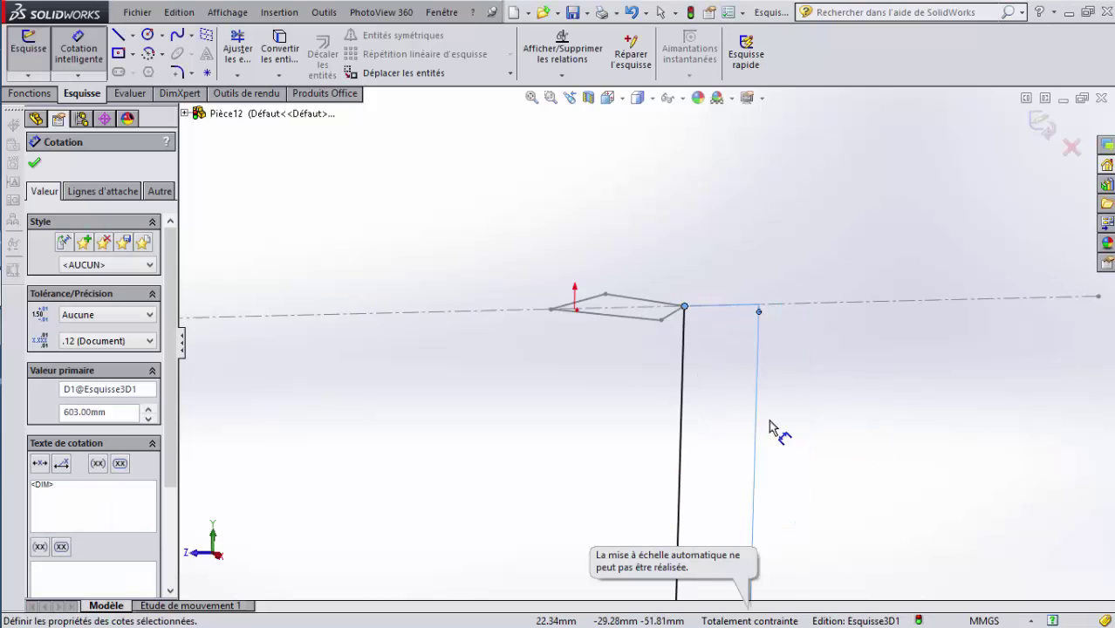
Inspect the dimensioned line from end to end, then exit the 3D sketch
{"action": "scroll", "coordinate": [770, 427], "scroll_direction": "up", "scroll_amount": 14}
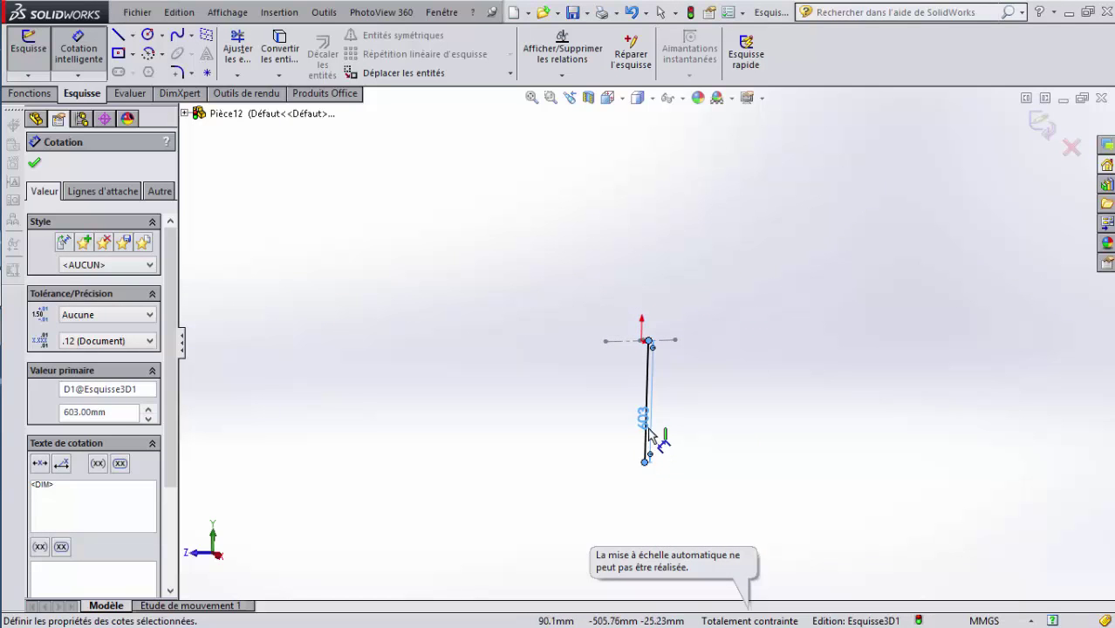
{"action": "scroll", "coordinate": [650, 431], "scroll_direction": "down", "scroll_amount": 6}
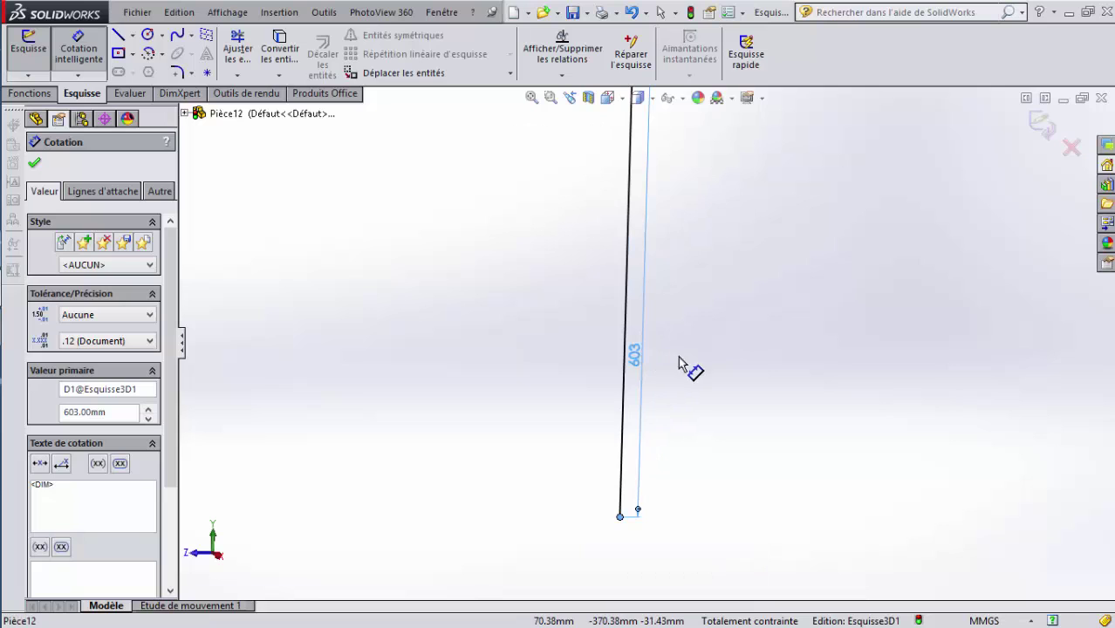
{"action": "scroll", "coordinate": [692, 366], "scroll_direction": "up", "scroll_amount": 6}
{"action": "scroll", "coordinate": [688, 344], "scroll_direction": "down", "scroll_amount": 5}
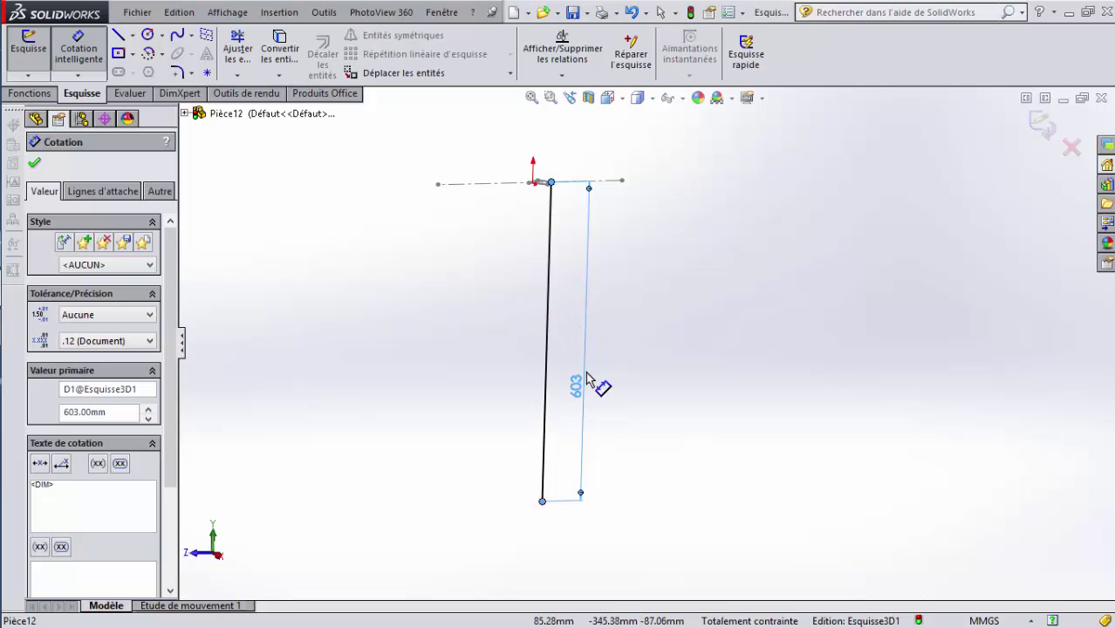
{"action": "scroll", "coordinate": [581, 371], "scroll_direction": "down", "scroll_amount": 2}
{"action": "left_click", "coordinate": [659, 370]}
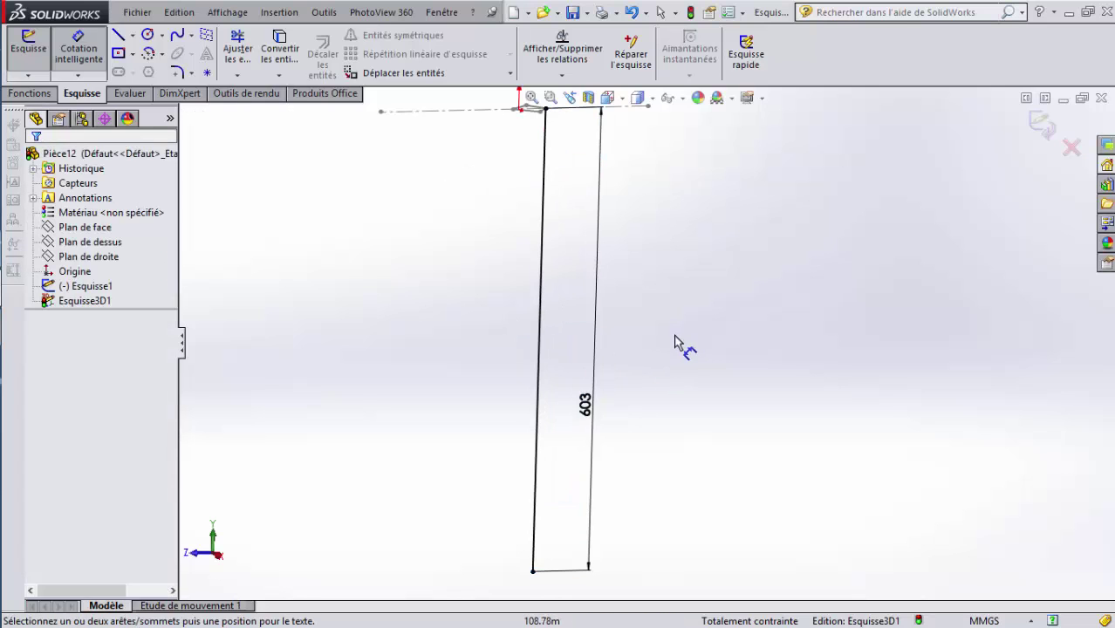
{"action": "scroll", "coordinate": [676, 343], "scroll_direction": "up", "scroll_amount": 2}
{"action": "scroll", "coordinate": [616, 361], "scroll_direction": "down", "scroll_amount": 1}
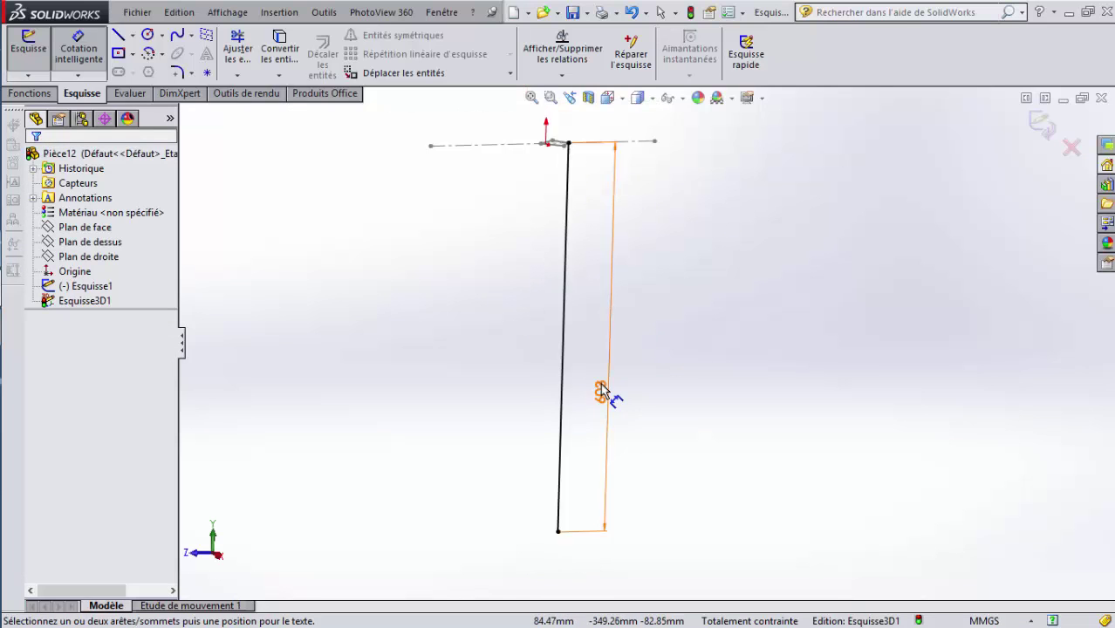
{"action": "scroll", "coordinate": [631, 343], "scroll_direction": "up", "scroll_amount": 1}
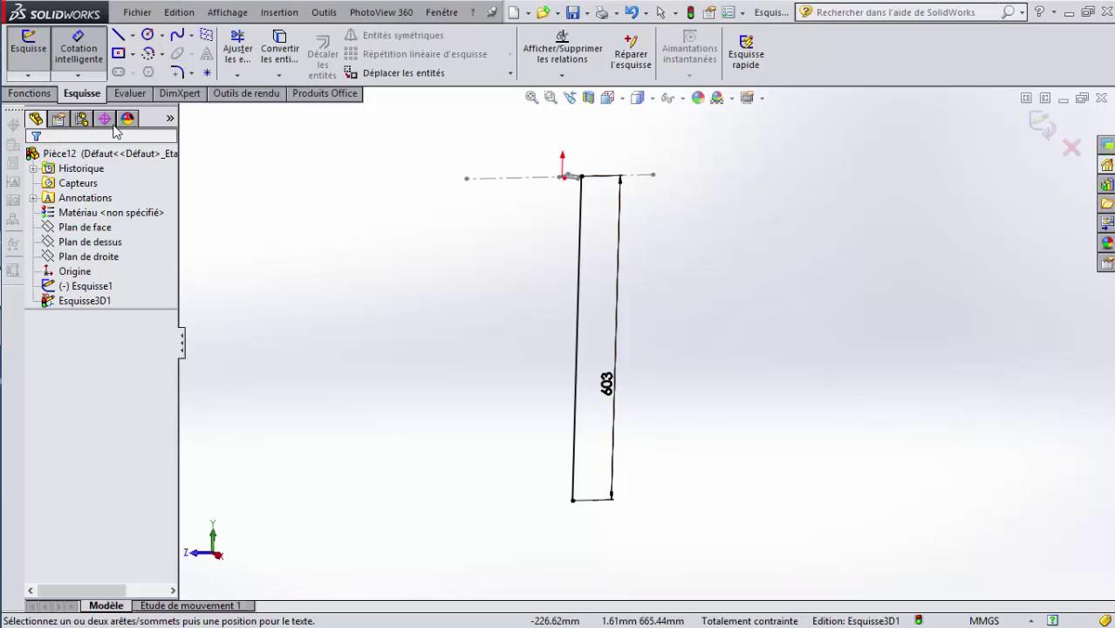
{"action": "left_click", "coordinate": [1043, 131]}
Reopen the quadrilateral sketch to examine its dimensions and profile lines, then exit it without editing
{"action": "scroll", "coordinate": [560, 187], "scroll_direction": "down", "scroll_amount": 5}
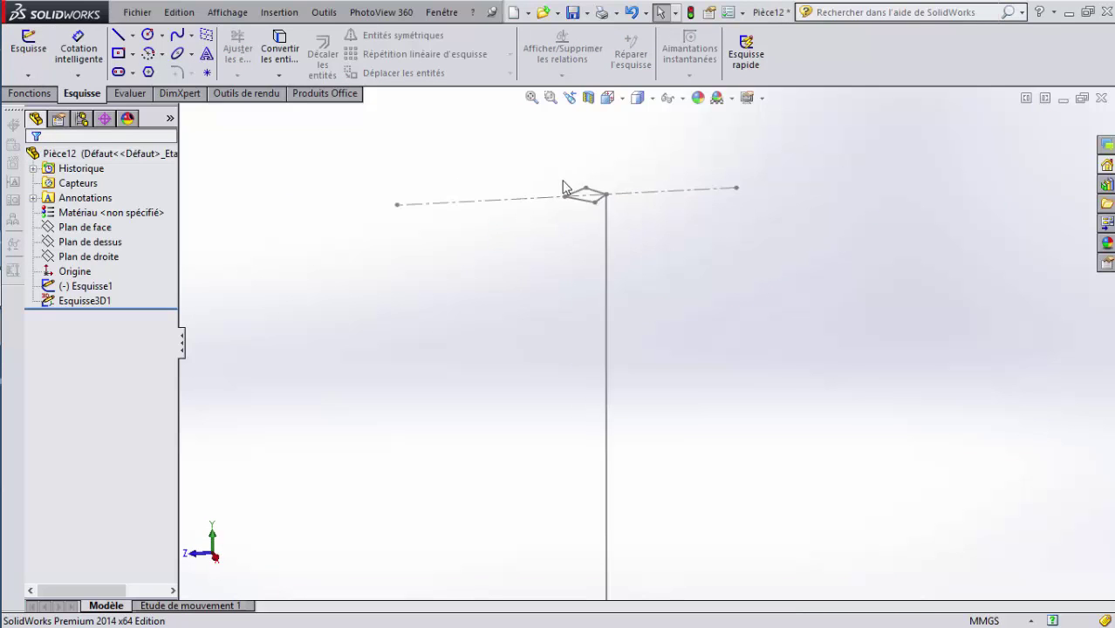
{"action": "right_click", "coordinate": [86, 289]}
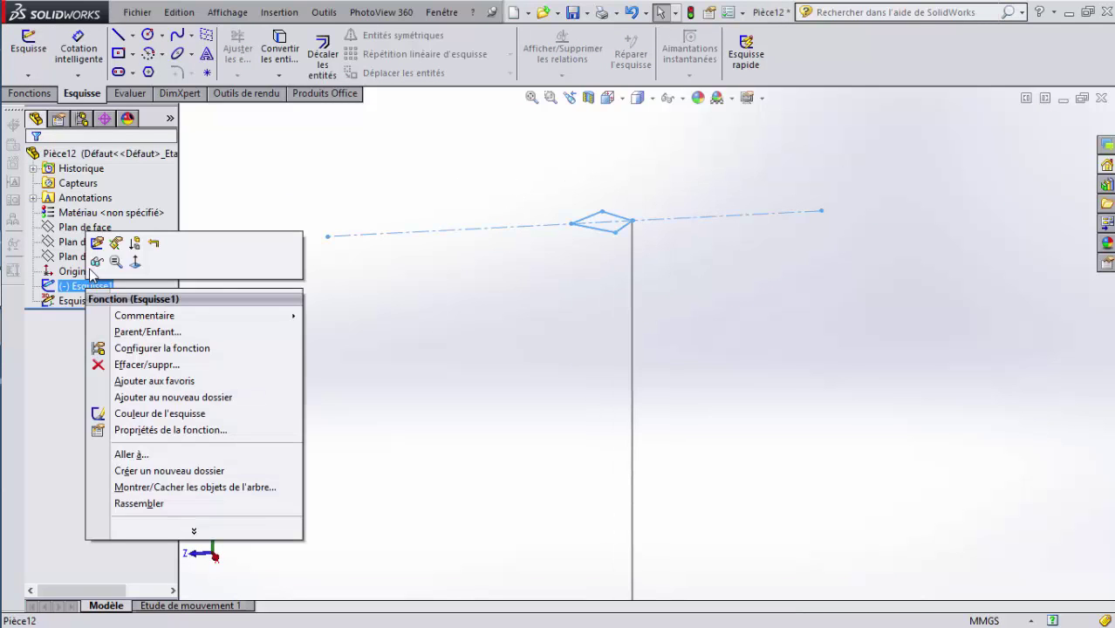
{"action": "left_click", "coordinate": [96, 254]}
{"action": "mouse_move", "coordinate": [636, 248]}
{"action": "middle_mouse_down"}
{"action": "mouse_move", "coordinate": [550, 259]}
{"action": "mouse_move", "coordinate": [504, 286]}
{"action": "middle_mouse_up"}
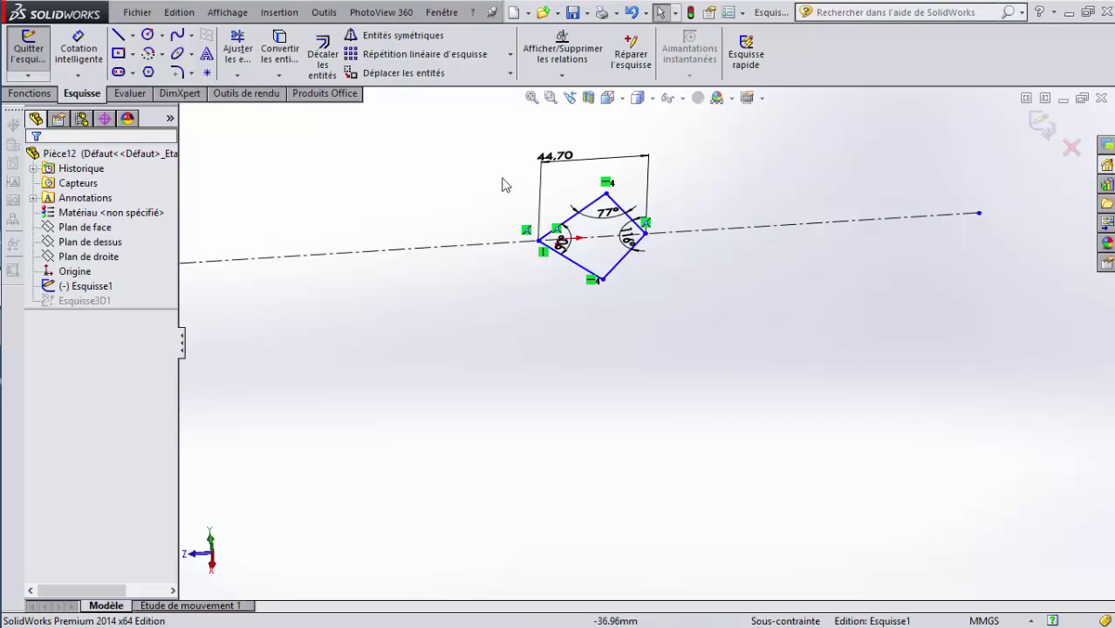
{"action": "mouse_move", "coordinate": [453, 141]}
{"action": "left_mouse_down"}
{"action": "mouse_move", "coordinate": [595, 148]}
{"action": "mouse_move", "coordinate": [774, 184]}
{"action": "mouse_move", "coordinate": [648, 398]}
{"action": "mouse_move", "coordinate": [337, 275]}
{"action": "mouse_move", "coordinate": [384, 223]}
{"action": "left_mouse_up"}
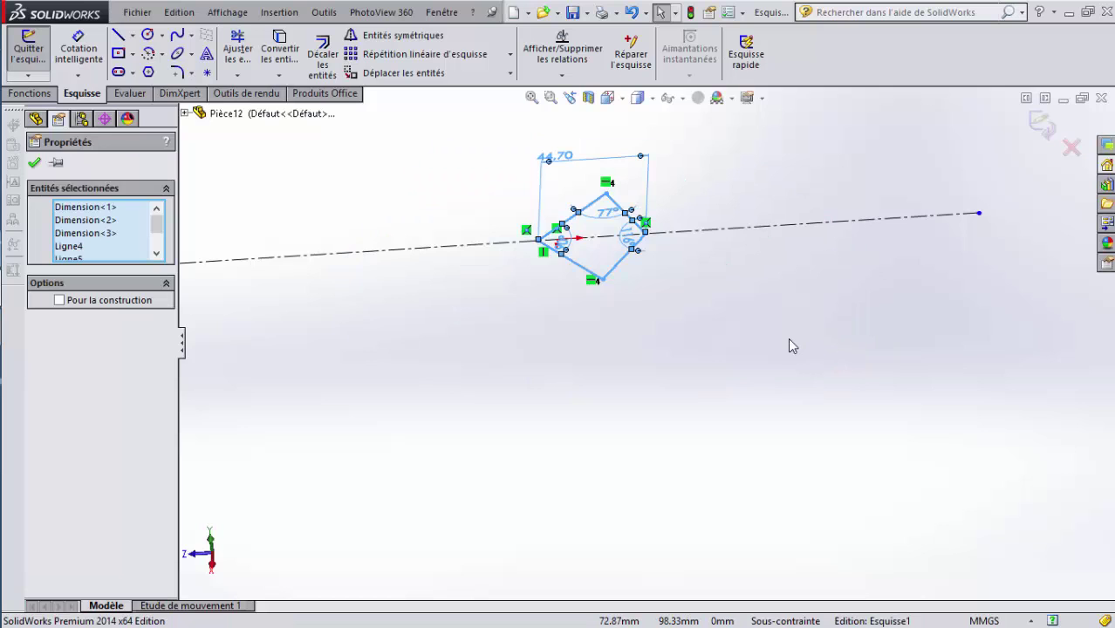
{"action": "left_click", "coordinate": [1040, 123]}
{"action": "mouse_move", "coordinate": [853, 386]}
{"action": "middle_mouse_down"}
{"action": "mouse_move", "coordinate": [817, 472]}
{"action": "mouse_move", "coordinate": [768, 495]}
{"action": "mouse_move", "coordinate": [683, 467]}
{"action": "middle_mouse_up"}
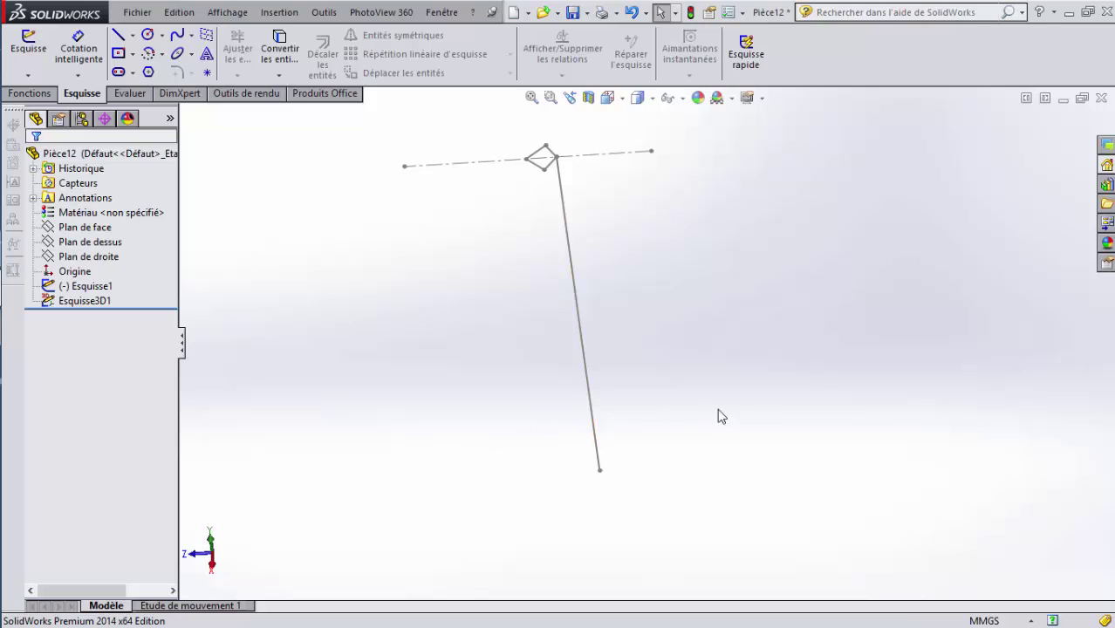
{"action": "left_click", "coordinate": [43, 96]}
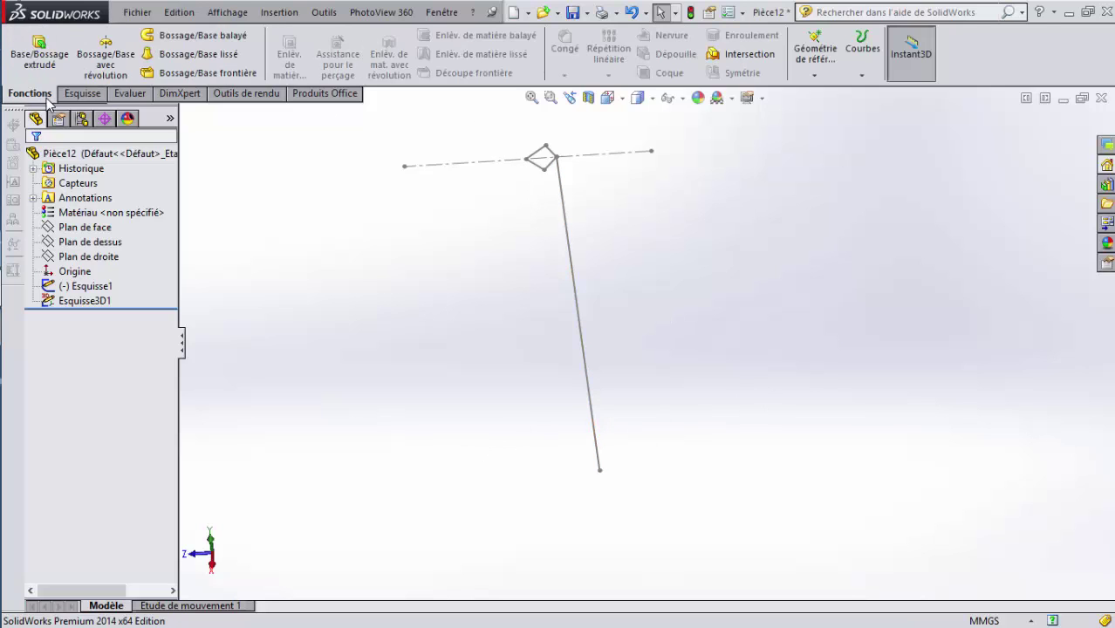
Create a reference plane parallel to Plan de dessus and coincident with the lower endpoint of the vertical 3D line
{"action": "left_click", "coordinate": [816, 78]}
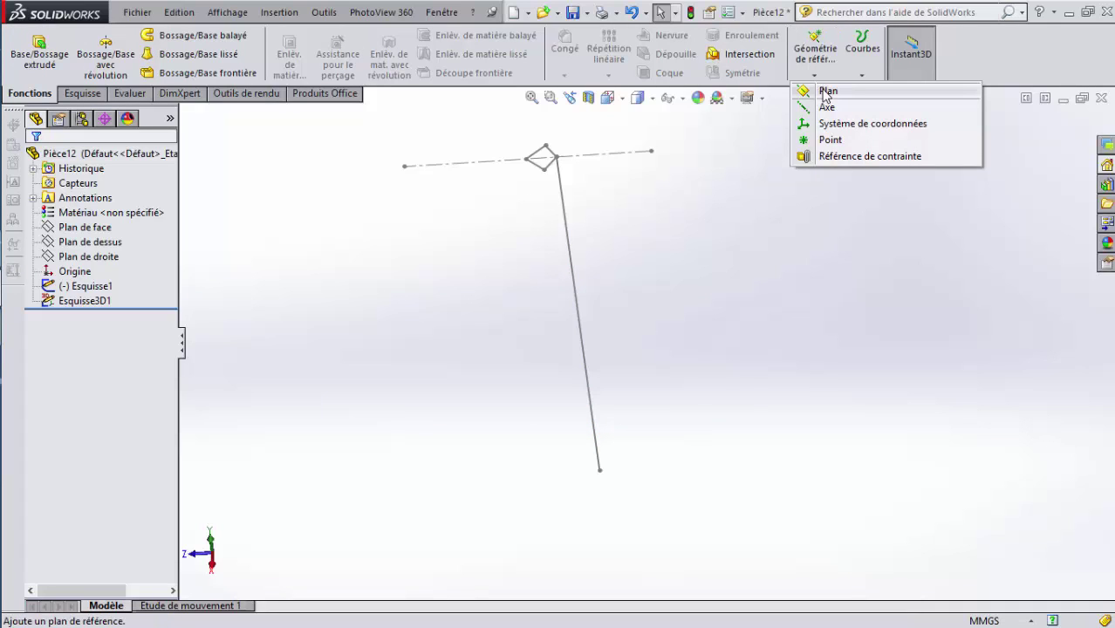
{"action": "left_click", "coordinate": [691, 199]}
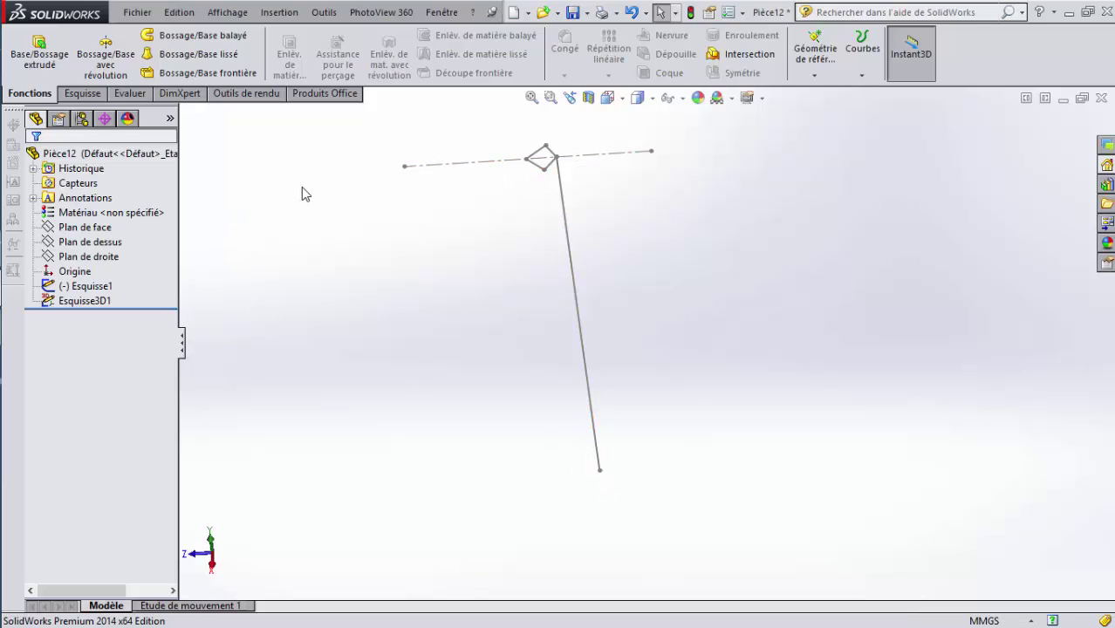
{"action": "left_click", "coordinate": [111, 244]}
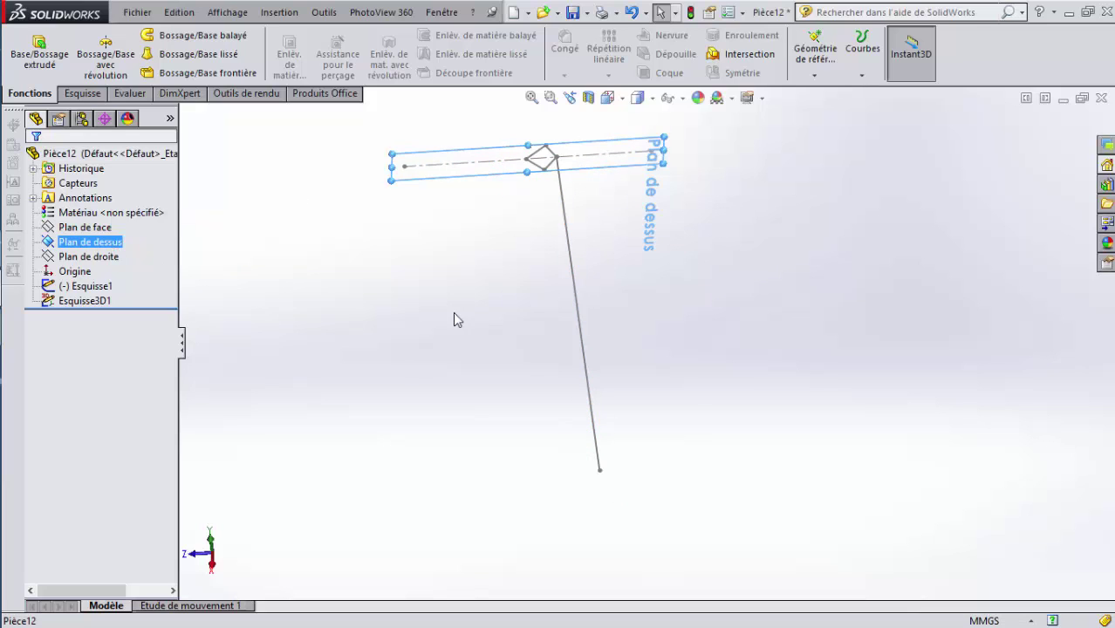
{"action": "left_click", "coordinate": [814, 75]}
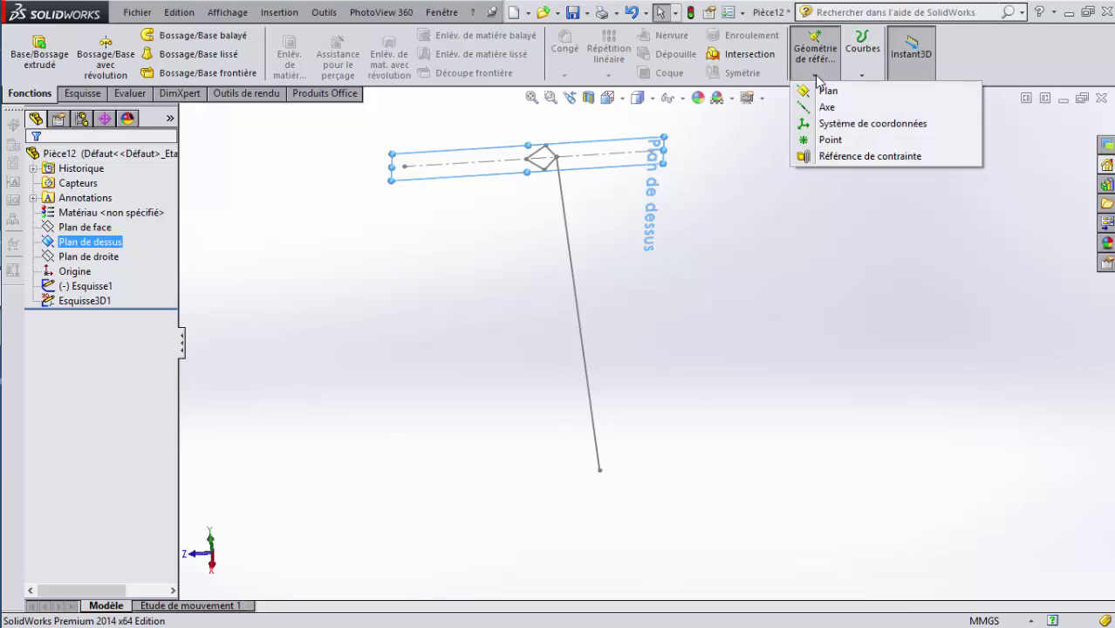
{"action": "left_click", "coordinate": [821, 96]}
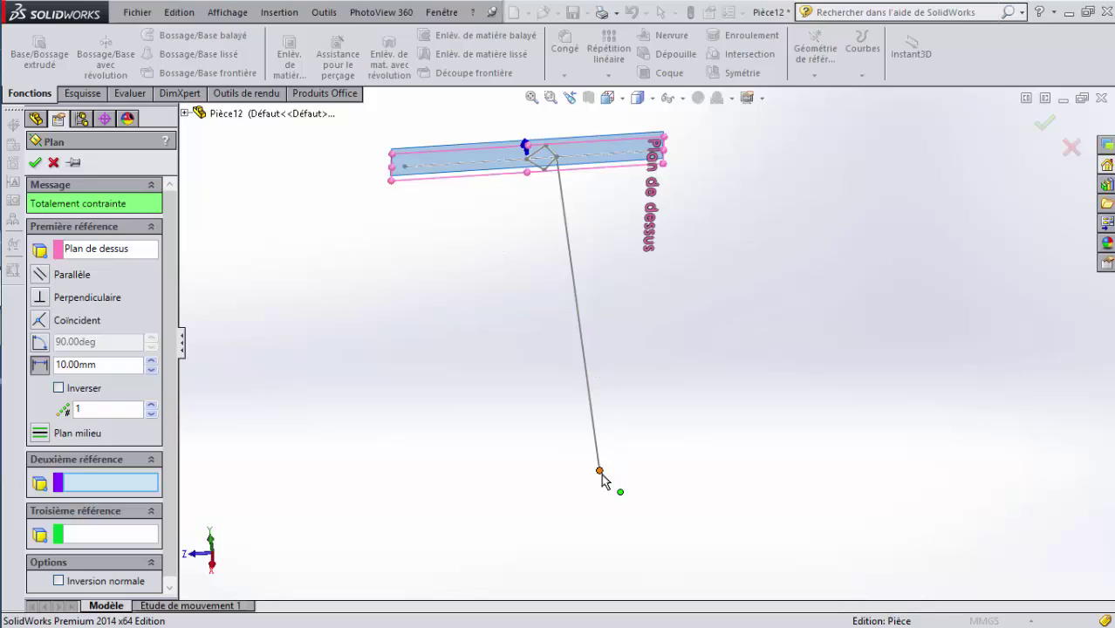
{"action": "middle_click_drag", "start_coordinate": [608, 479], "coordinate": [613, 420], "text": "ctrl"}
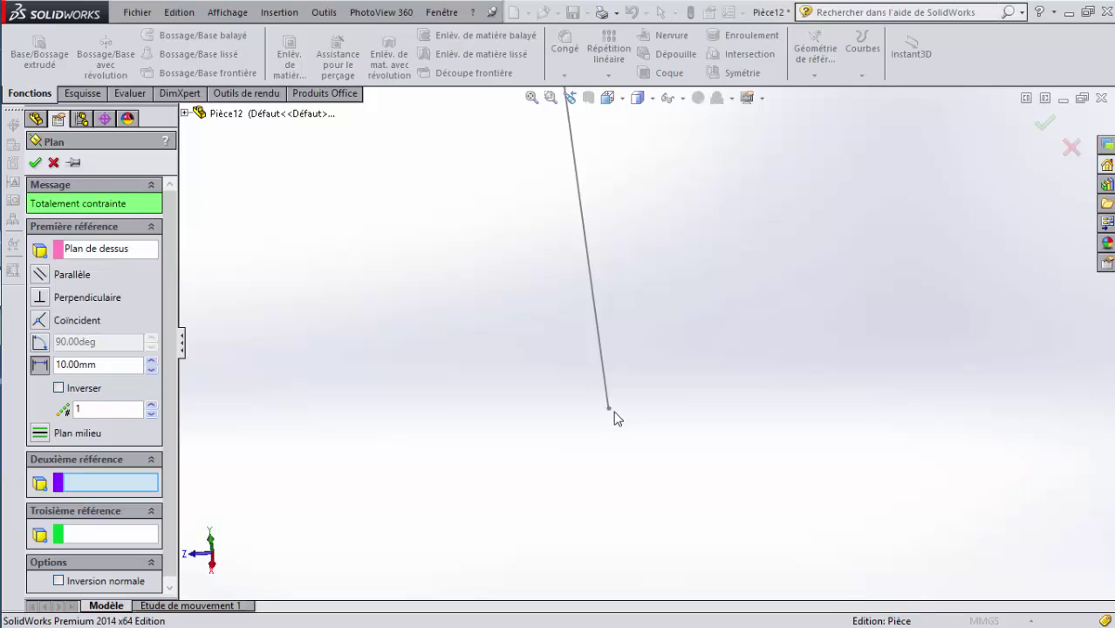
{"action": "left_click", "coordinate": [613, 420]}
{"action": "scroll", "coordinate": [687, 327], "scroll_direction": "up", "scroll_amount": 3}
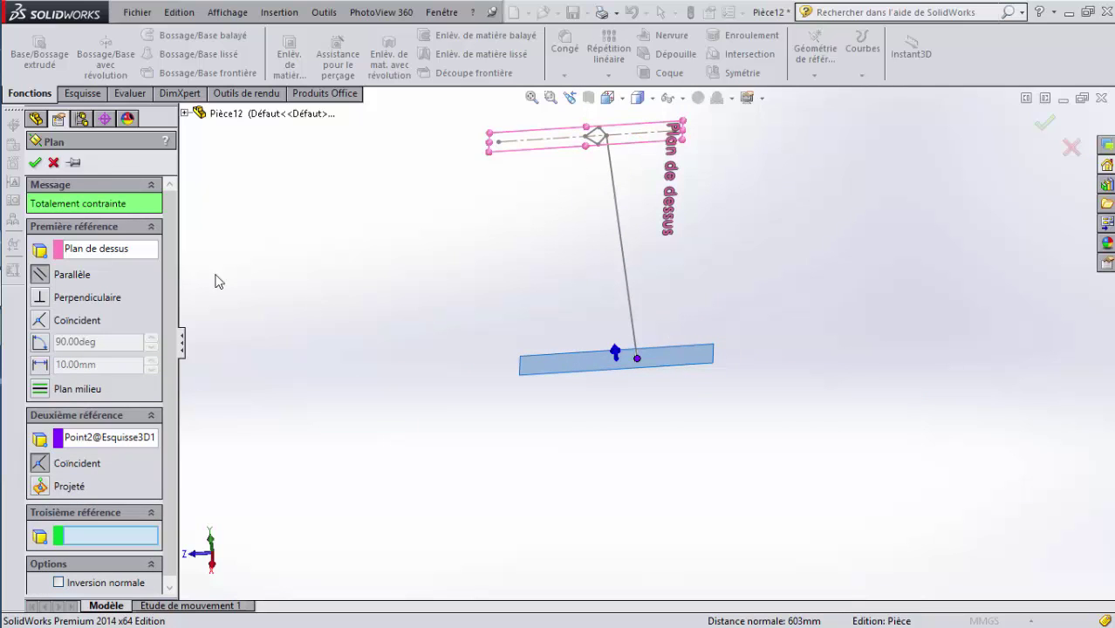
{"action": "left_click", "coordinate": [35, 163]}
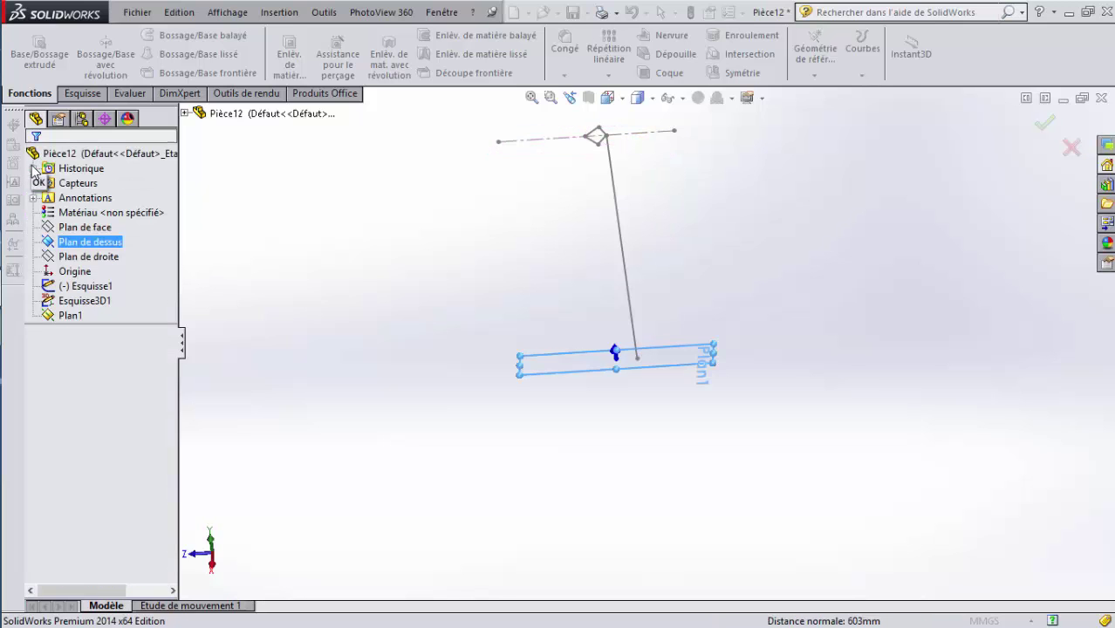
Start a sketch on the new lower plane, paste the copied dimensioned quadrilateral into it, and deselect the pasted entities
{"action": "scroll", "coordinate": [695, 274], "scroll_direction": "down", "scroll_amount": 3}
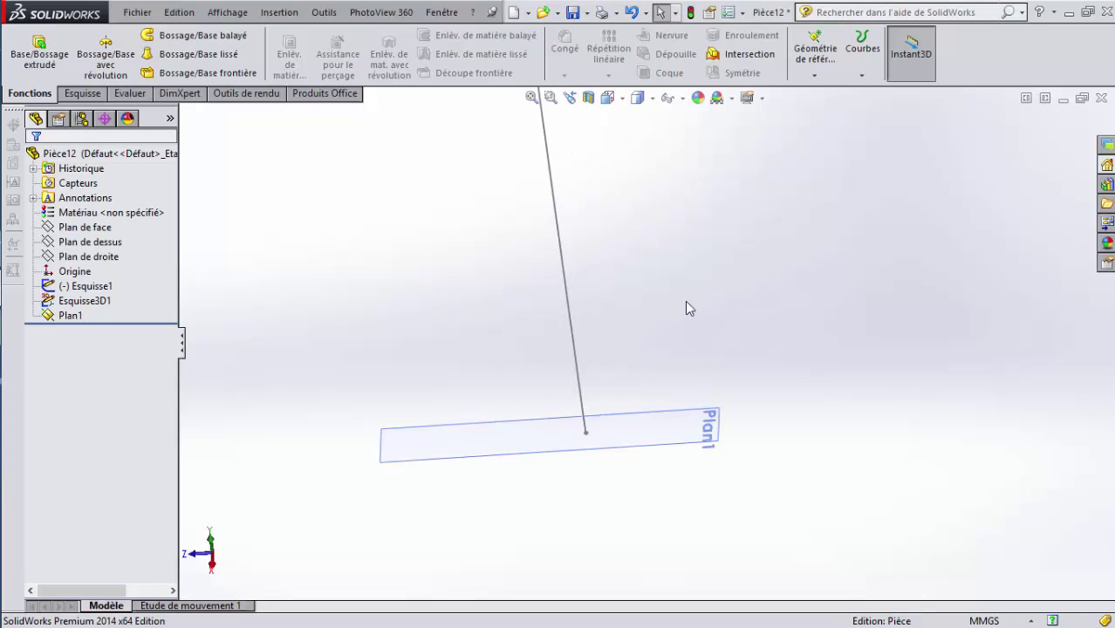
{"action": "left_click", "coordinate": [641, 430]}
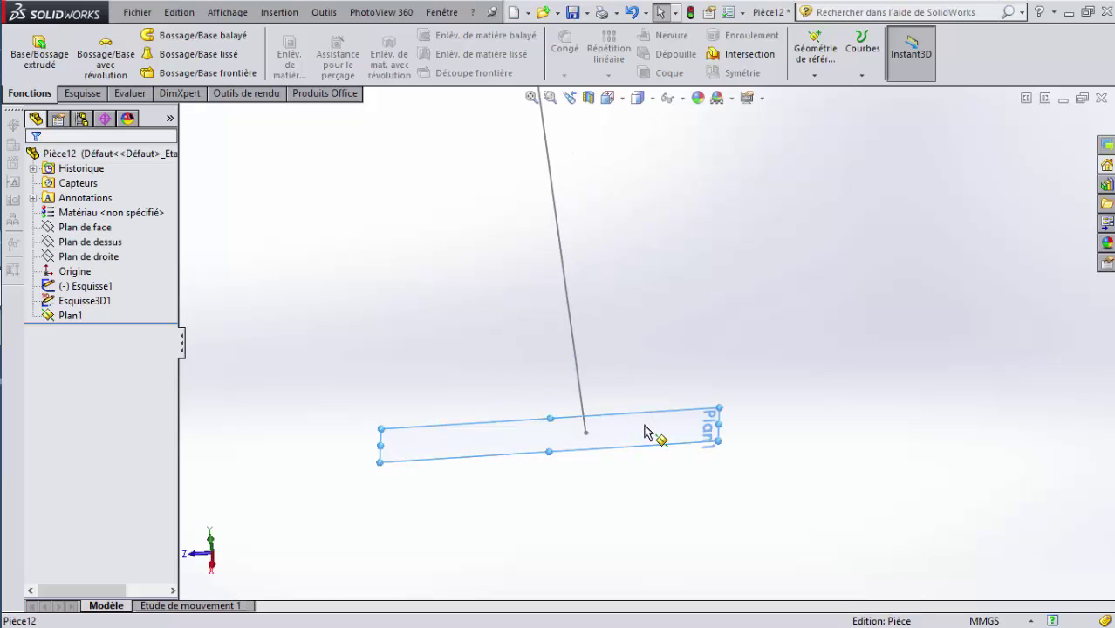
{"action": "right_click", "coordinate": [646, 431]}
{"action": "left_click", "coordinate": [674, 330]}
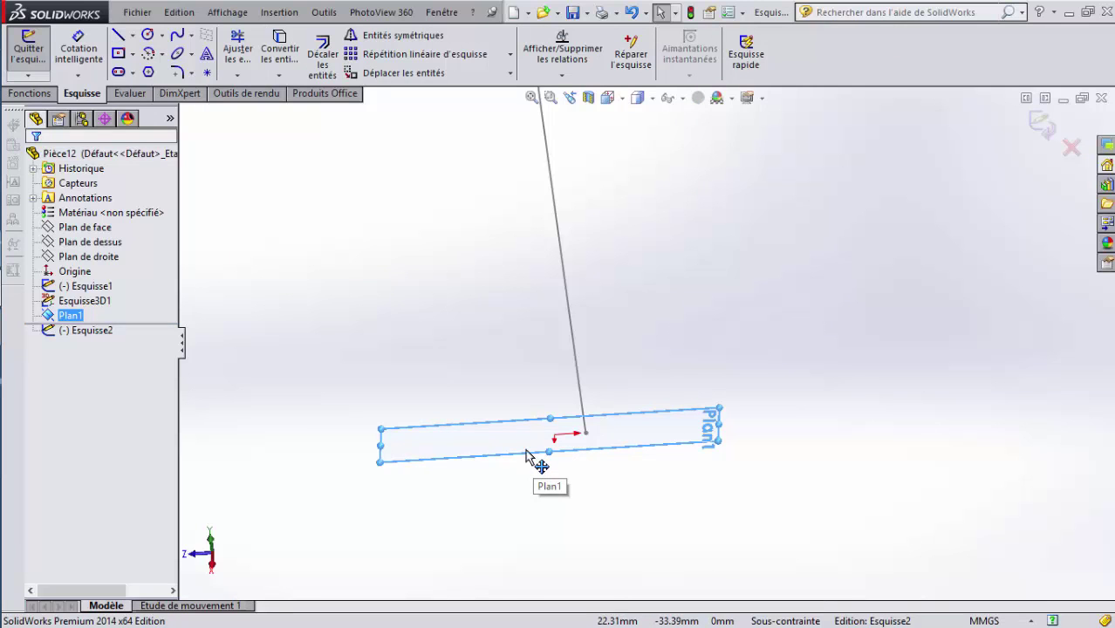
{"action": "key", "text": "ctrl+v"}
{"action": "scroll", "coordinate": [633, 519], "scroll_direction": "down", "scroll_amount": 1}
{"action": "scroll", "coordinate": [642, 521], "scroll_direction": "up", "scroll_amount": 2}
{"action": "scroll", "coordinate": [704, 510], "scroll_direction": "down", "scroll_amount": 1}
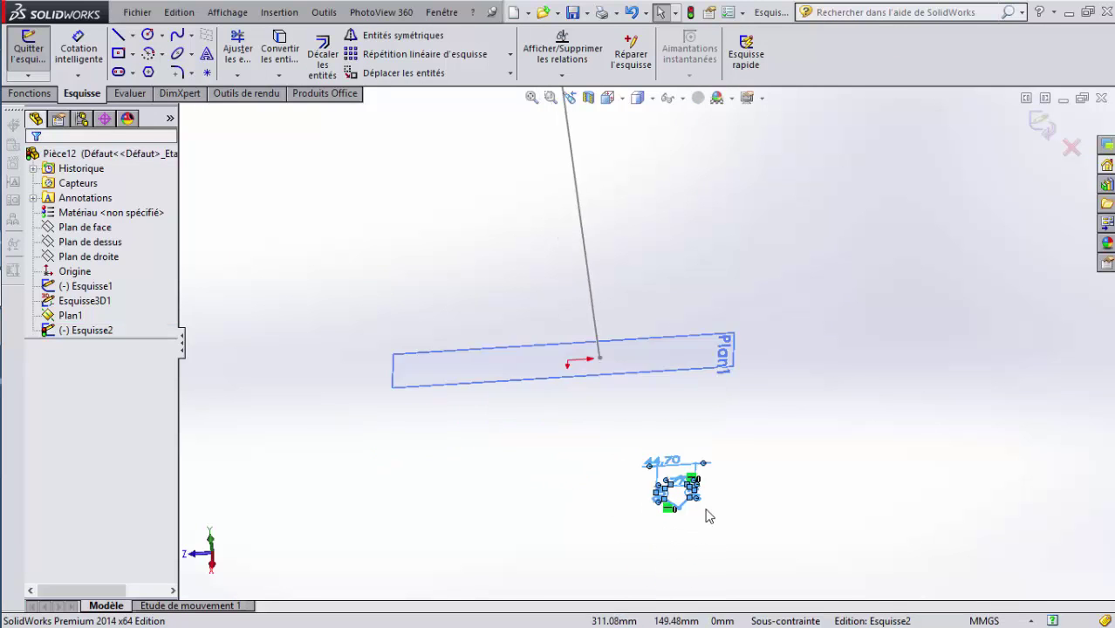
{"action": "left_click", "coordinate": [708, 515]}
{"action": "scroll", "coordinate": [727, 471], "scroll_direction": "down", "scroll_amount": 1}
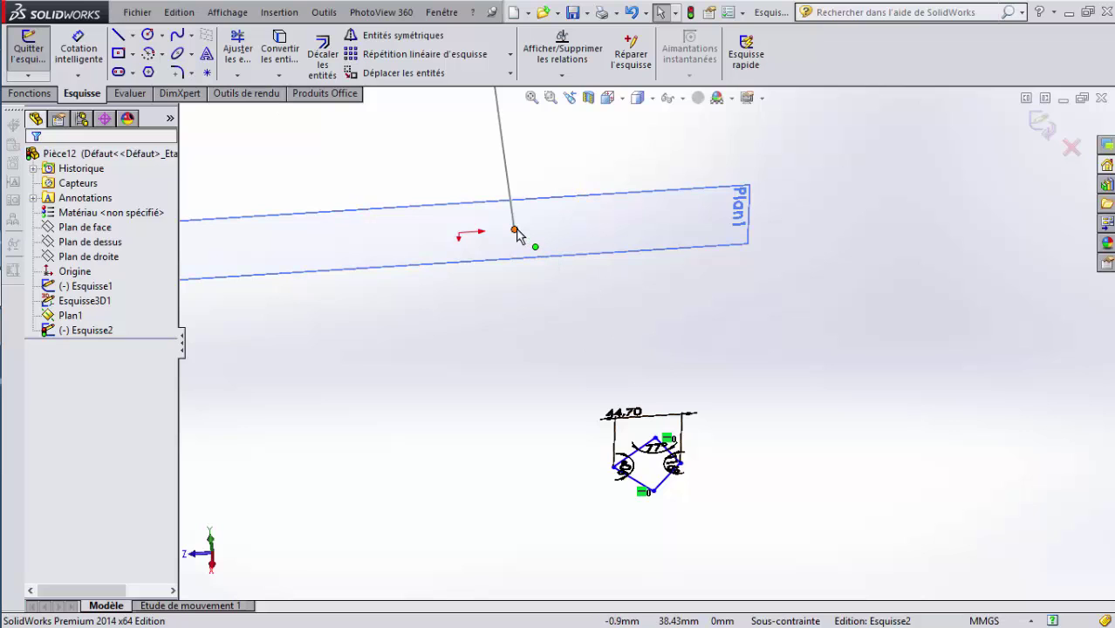
Make the pasted quadrilateral's 116° vertex coincident with the lower endpoint of the vertical 3D line
{"action": "left_click", "coordinate": [682, 466]}
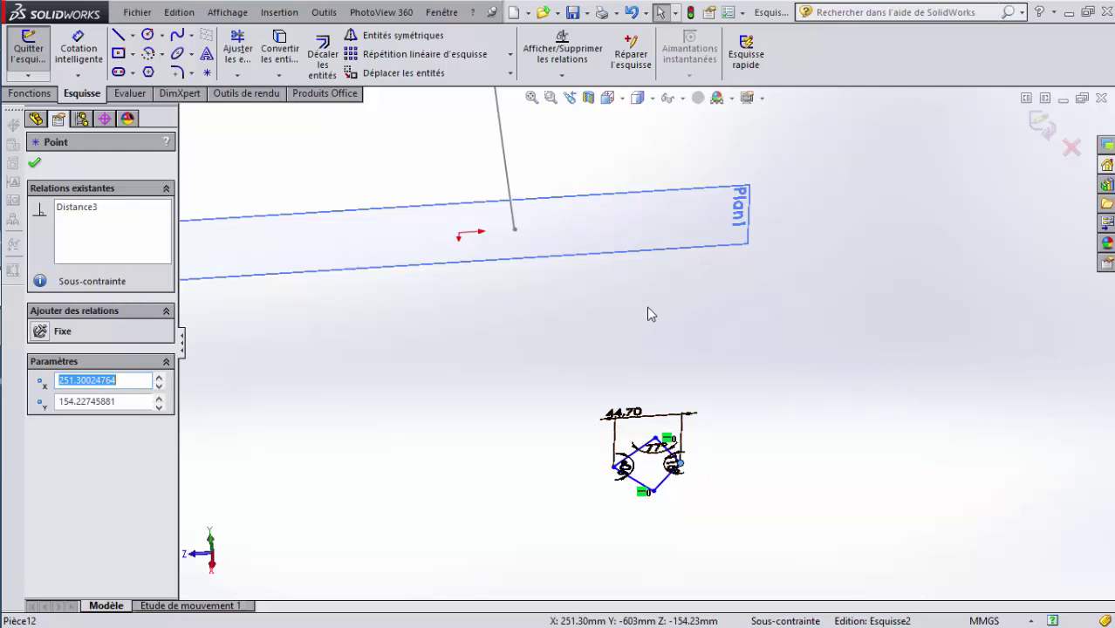
{"action": "left_click", "coordinate": [514, 232], "text": "ctrl"}
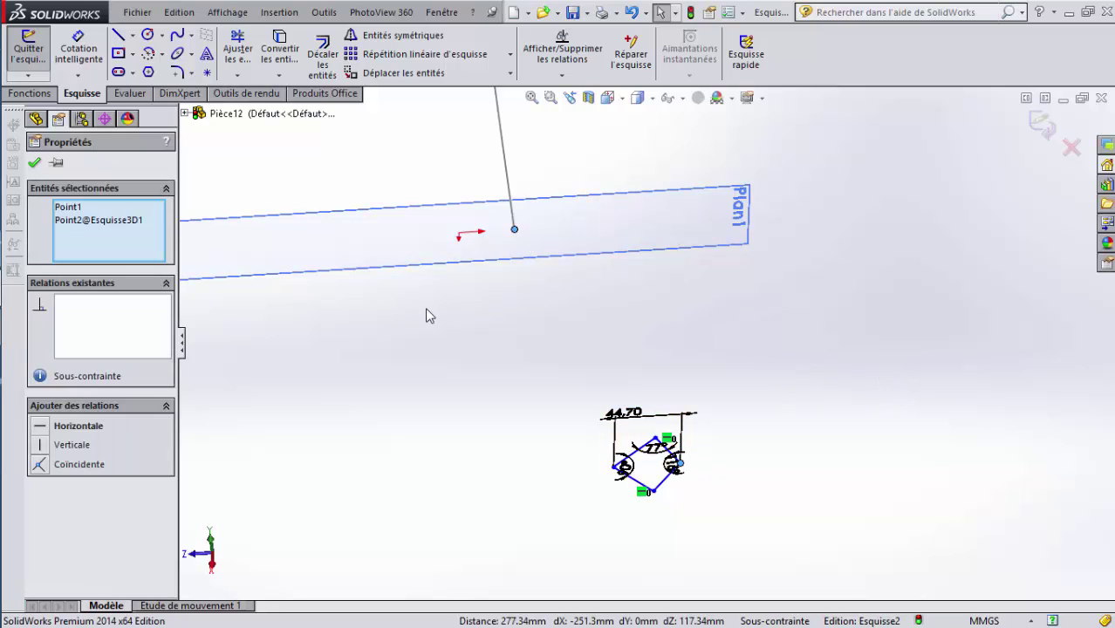
{"action": "left_click", "coordinate": [40, 464]}
{"action": "scroll", "coordinate": [461, 241], "scroll_direction": "down", "scroll_amount": 4}
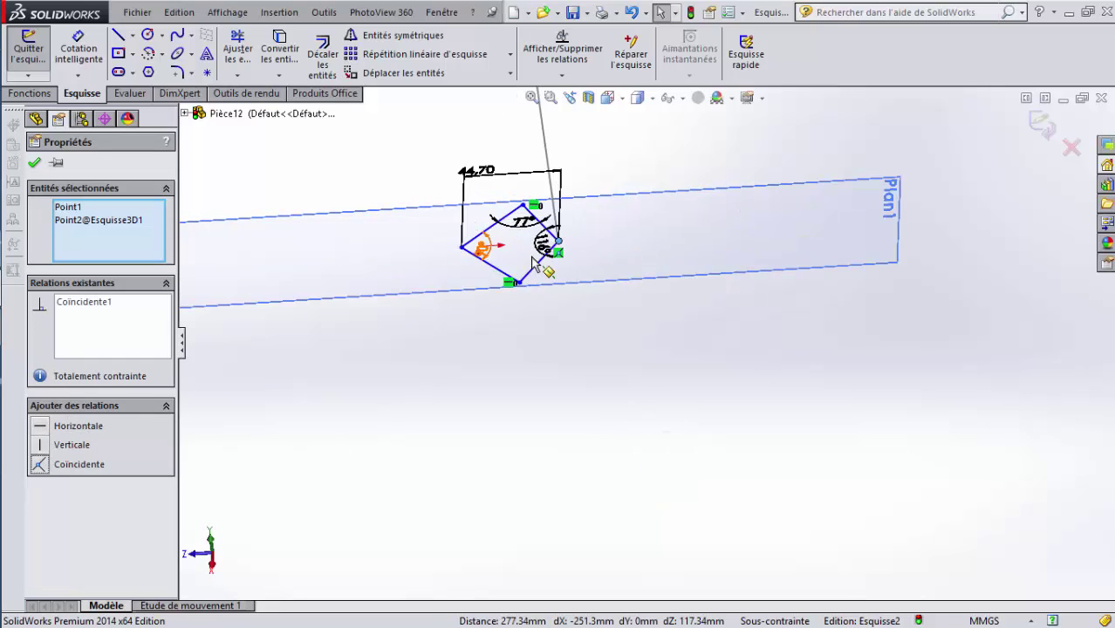
Examine the pasted profile's alignment with the upper quadrilateral from several angles, including the top view, and up close
{"action": "scroll", "coordinate": [615, 296], "scroll_direction": "up", "scroll_amount": 6}
{"action": "scroll", "coordinate": [622, 323], "scroll_direction": "down", "scroll_amount": 2}
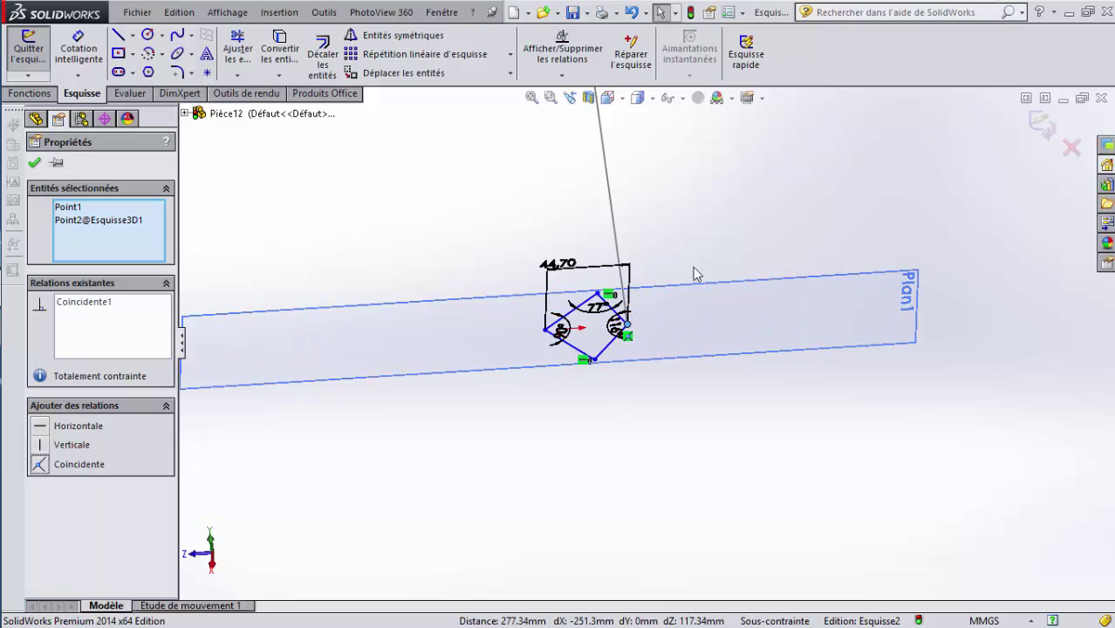
{"action": "scroll", "coordinate": [590, 332], "scroll_direction": "down", "scroll_amount": 5}
{"action": "mouse_move", "coordinate": [590, 329]}
{"action": "middle_mouse_down"}
{"action": "mouse_move", "coordinate": [592, 372]}
{"action": "mouse_move", "coordinate": [592, 183]}
{"action": "mouse_move", "coordinate": [590, 207]}
{"action": "middle_mouse_up"}
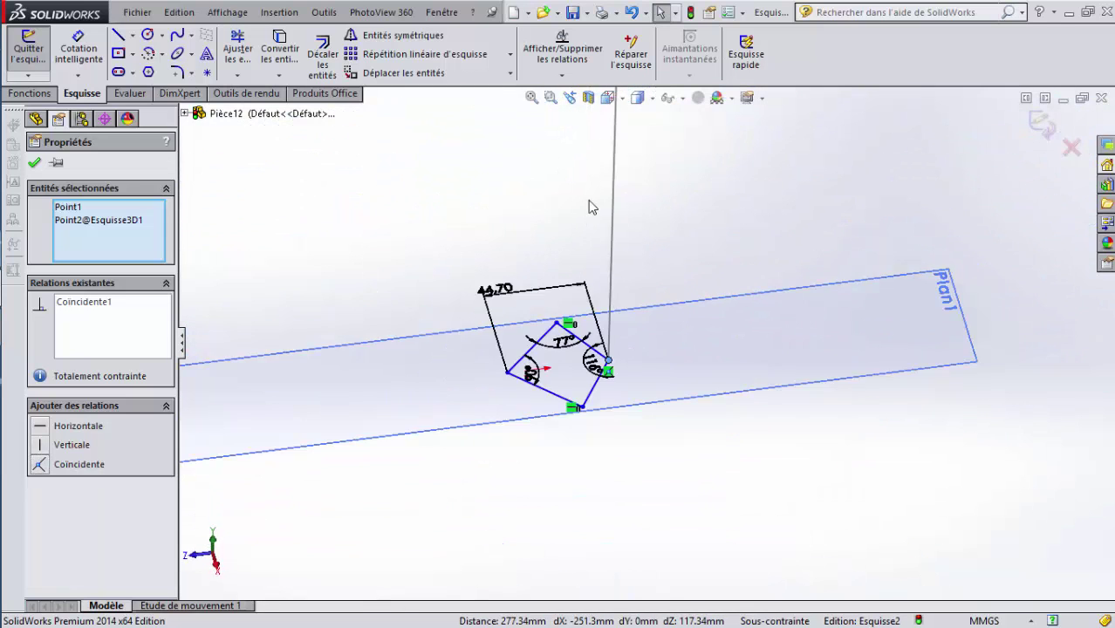
{"action": "scroll", "coordinate": [651, 230], "scroll_direction": "up", "scroll_amount": 8}
{"action": "scroll", "coordinate": [650, 228], "scroll_direction": "down", "scroll_amount": 2}
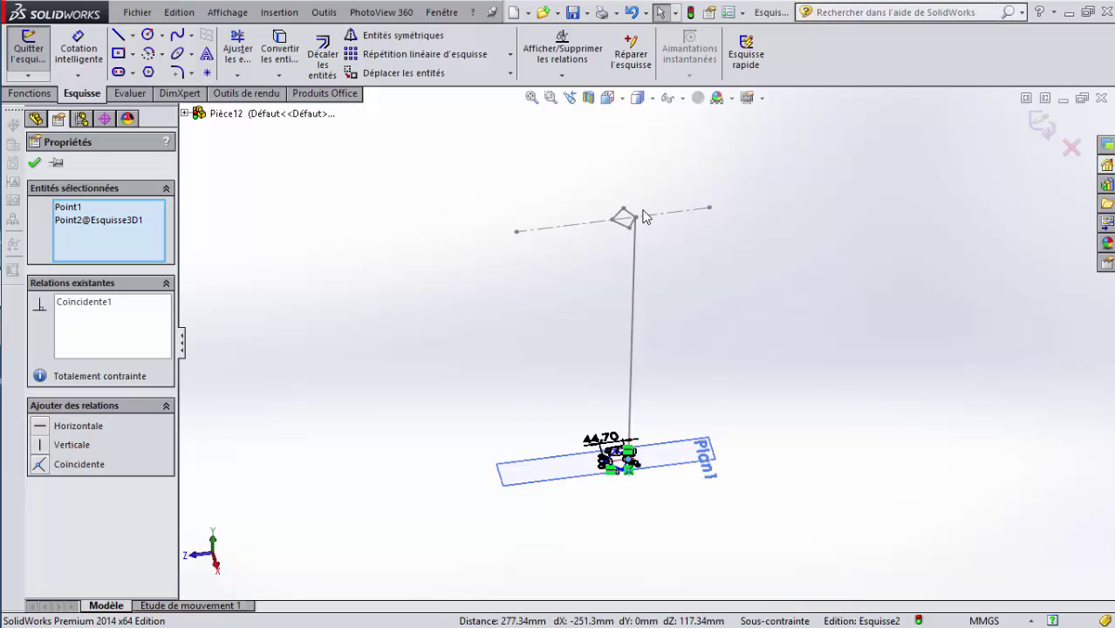
{"action": "left_click", "coordinate": [608, 97]}
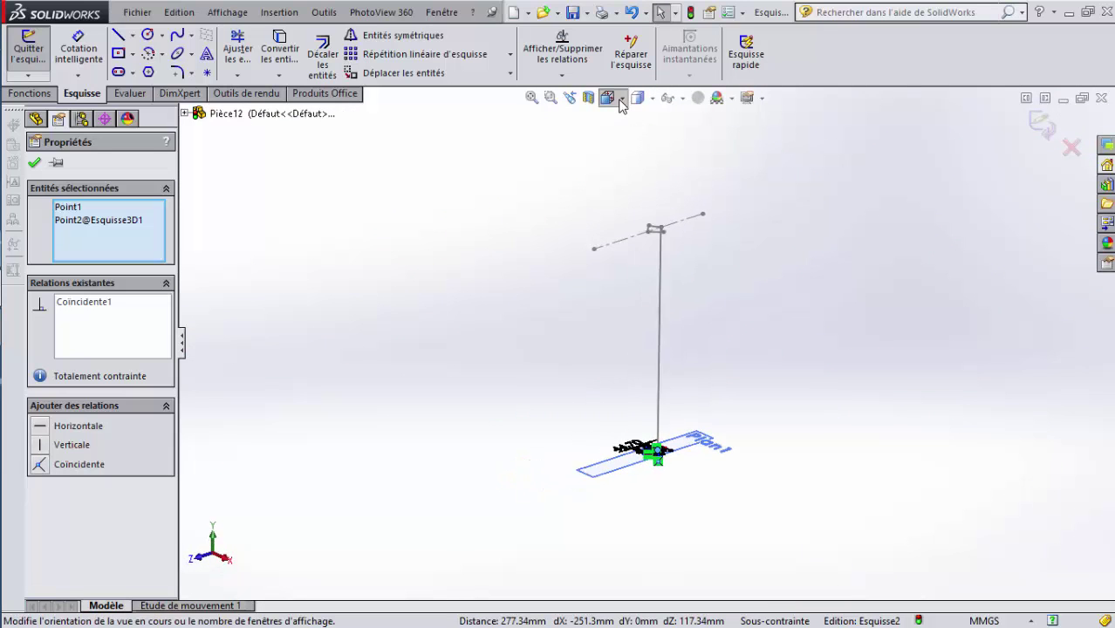
{"action": "left_click", "coordinate": [591, 194]}
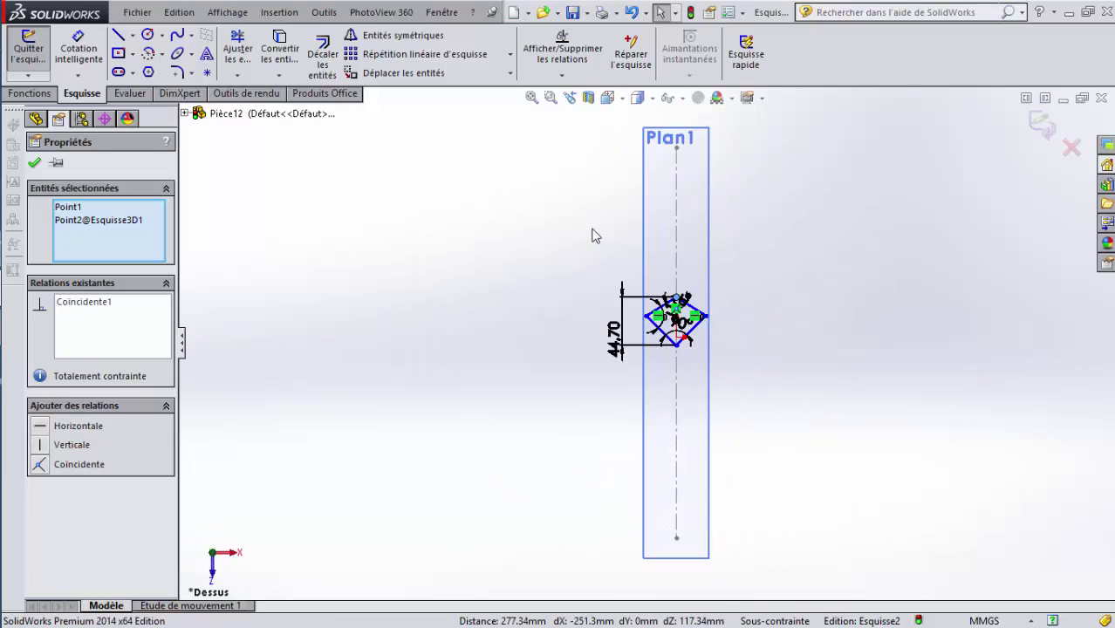
{"action": "mouse_move", "coordinate": [642, 303]}
{"action": "middle_mouse_down"}
{"action": "mouse_move", "coordinate": [709, 368]}
{"action": "mouse_move", "coordinate": [700, 294]}
{"action": "mouse_move", "coordinate": [689, 391]}
{"action": "mouse_move", "coordinate": [707, 502]}
{"action": "middle_mouse_up"}
{"action": "scroll", "coordinate": [707, 502], "scroll_direction": "down", "scroll_amount": 5}
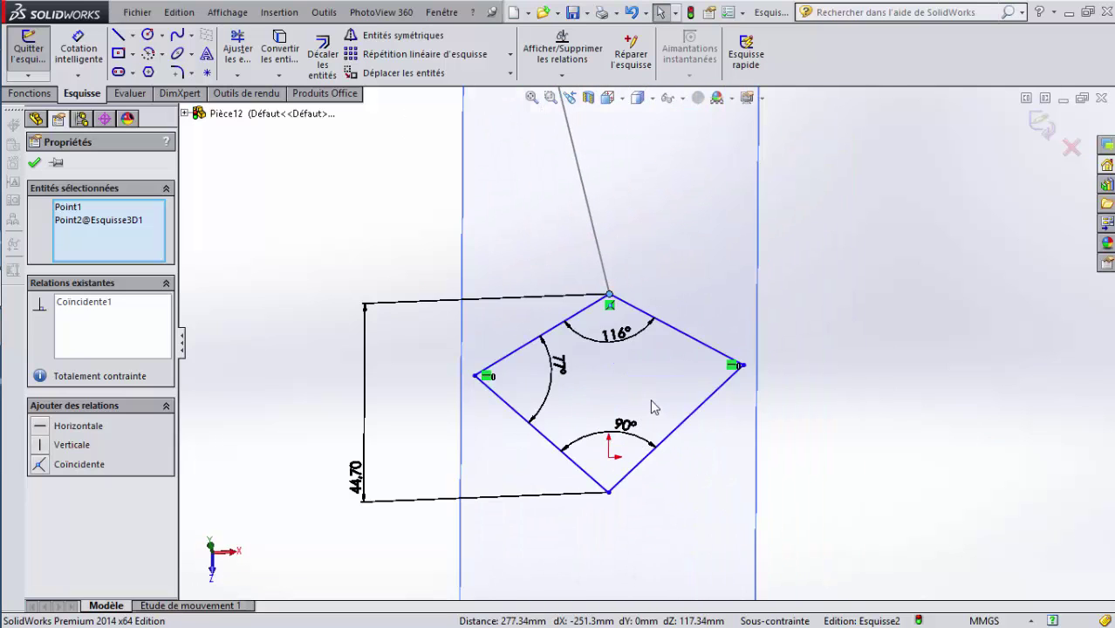
Draw a vertical construction line from the 90° vertex through the 116° vertex, and trim the excess and stray segments beyond the profile
{"action": "left_click", "coordinate": [132, 35]}
{"action": "left_click", "coordinate": [144, 74]}
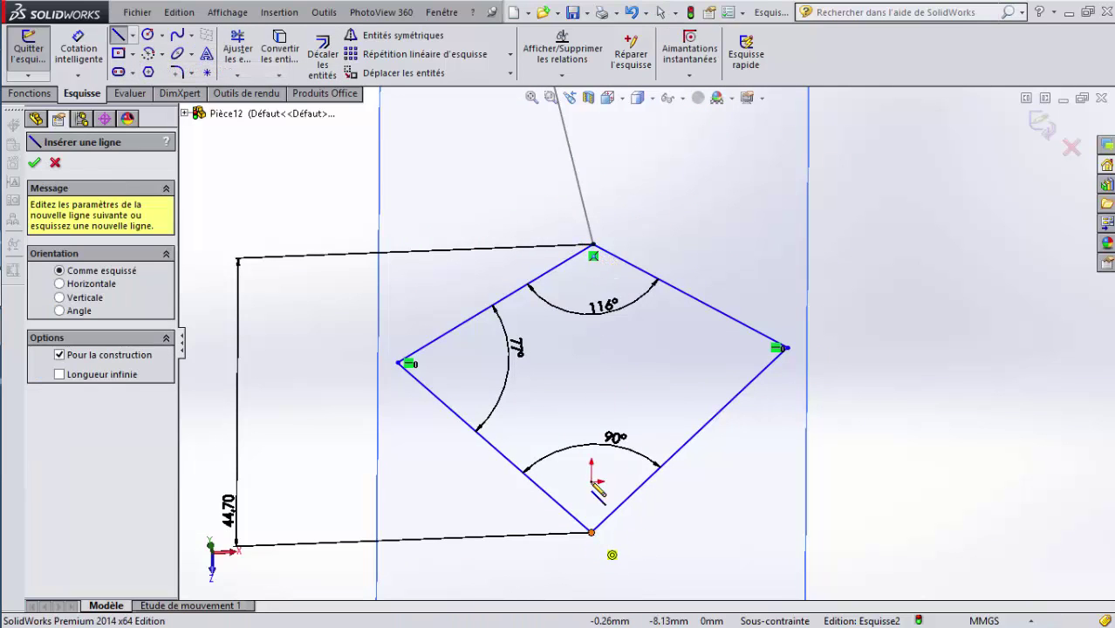
{"action": "left_click", "coordinate": [591, 532]}
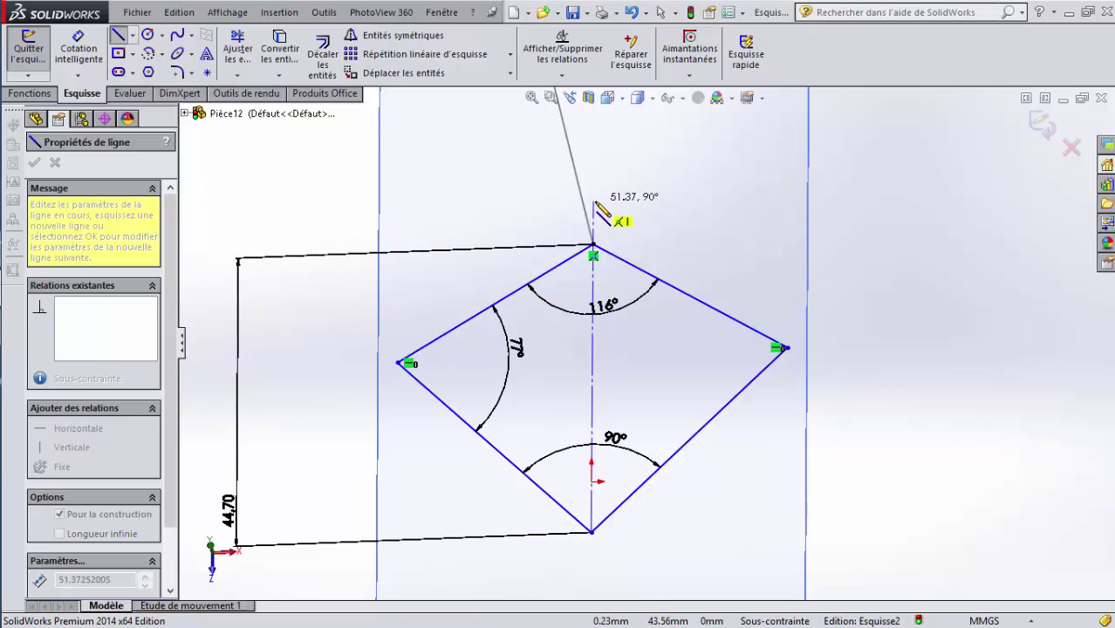
{"action": "left_click", "coordinate": [594, 186]}
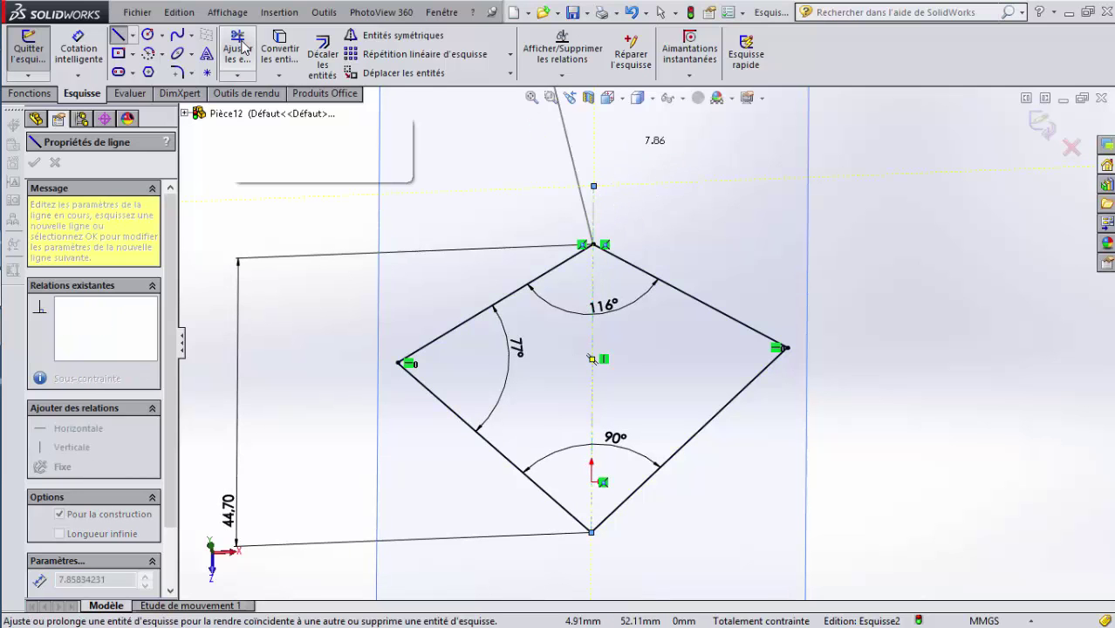
{"action": "left_click", "coordinate": [646, 179]}
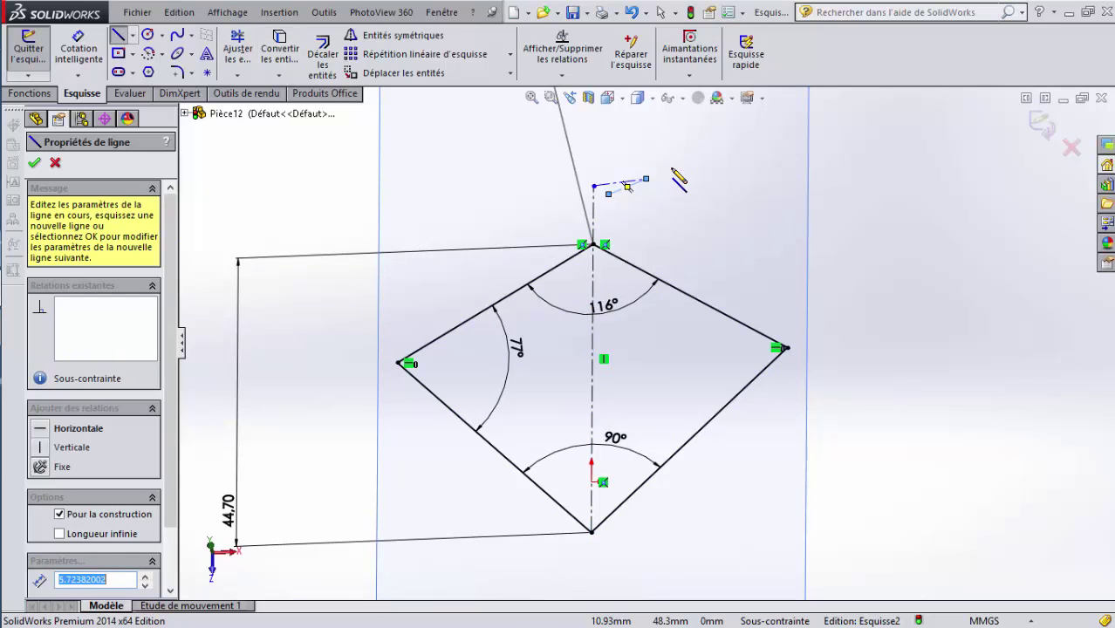
{"action": "key", "text": "Escape"}
{"action": "left_click", "coordinate": [237, 48]}
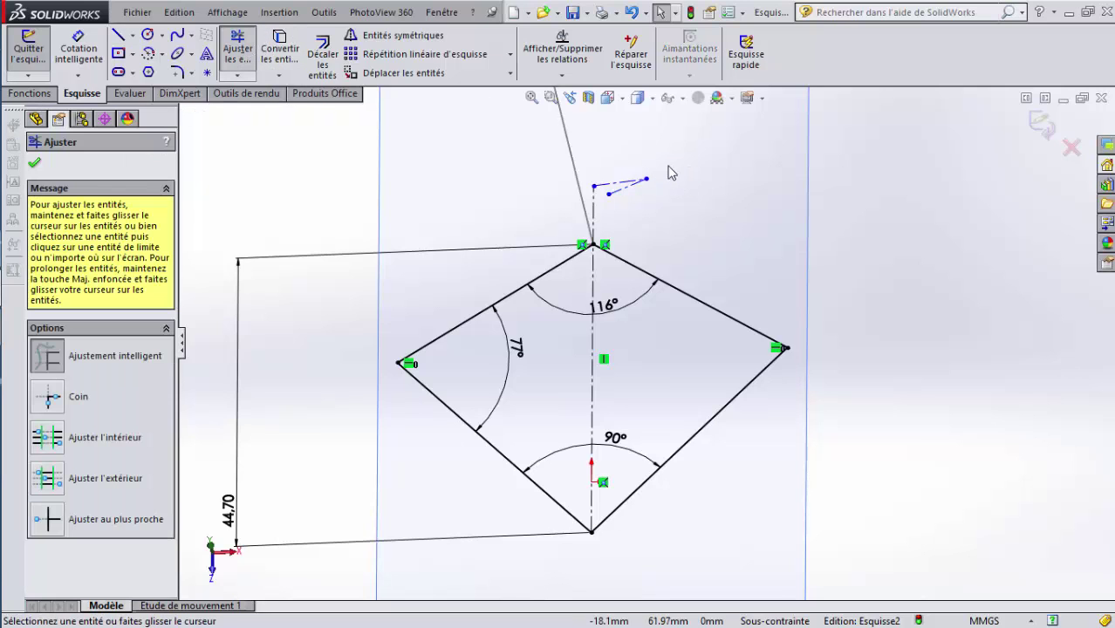
{"action": "left_click_drag", "start_coordinate": [621, 201], "coordinate": [580, 188]}
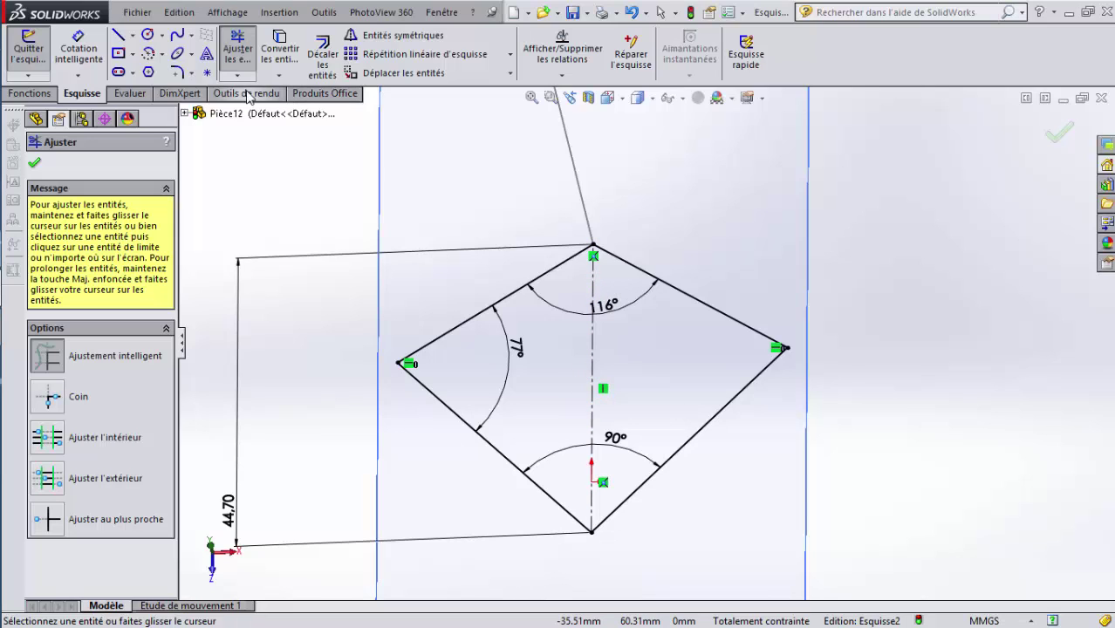
Place a sketch point at the midpoint of the construction line, then end the Point tool
{"action": "left_click", "coordinate": [207, 73]}
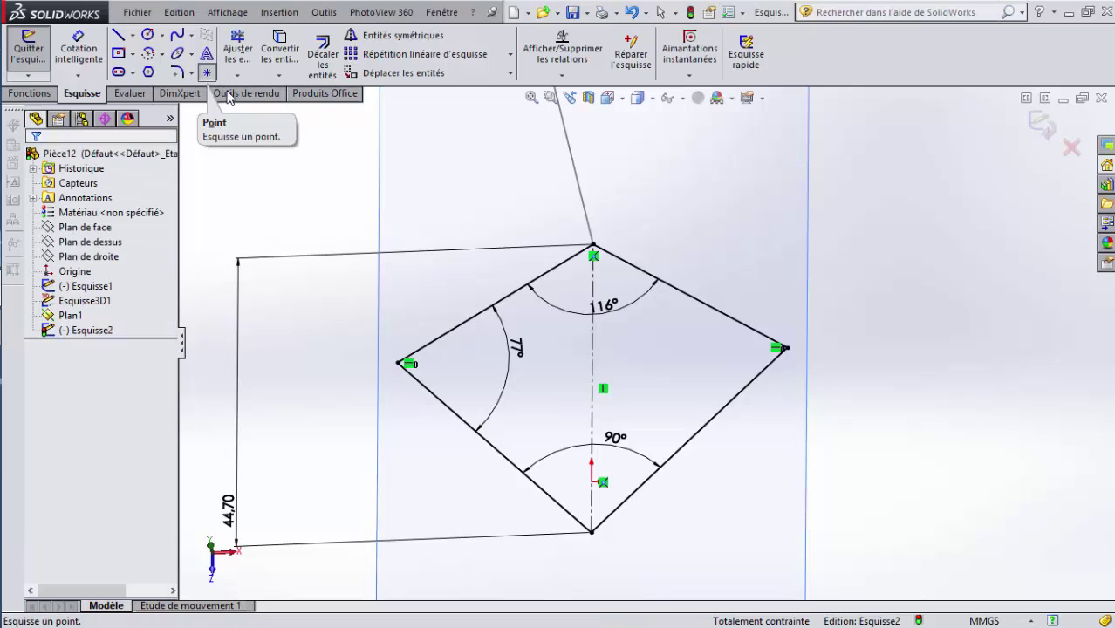
{"action": "left_click", "coordinate": [592, 388]}
{"action": "key", "text": "Escape"}
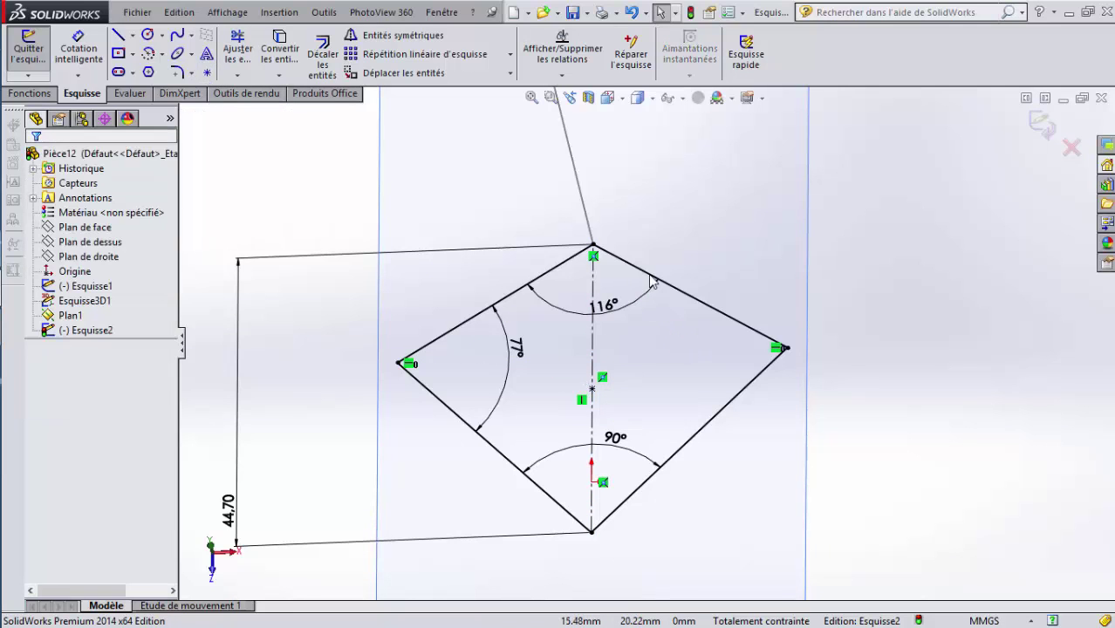
Try a solid line between the profile's upper-right side and the construction line's midpoint, then trim it away
{"action": "left_click", "coordinate": [119, 37]}
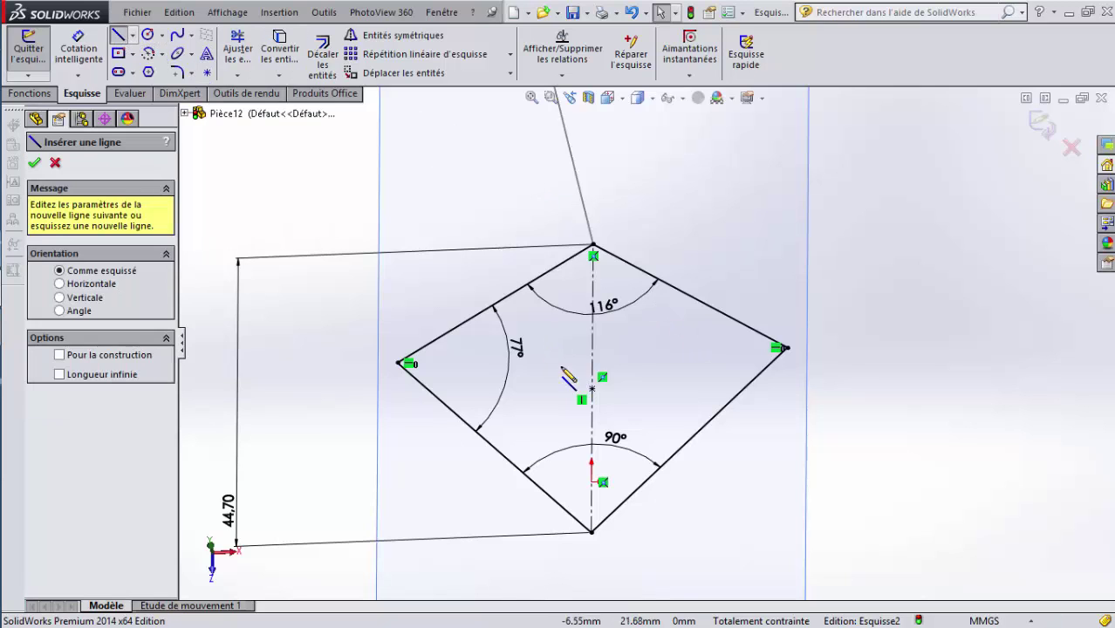
{"action": "left_click", "coordinate": [690, 296]}
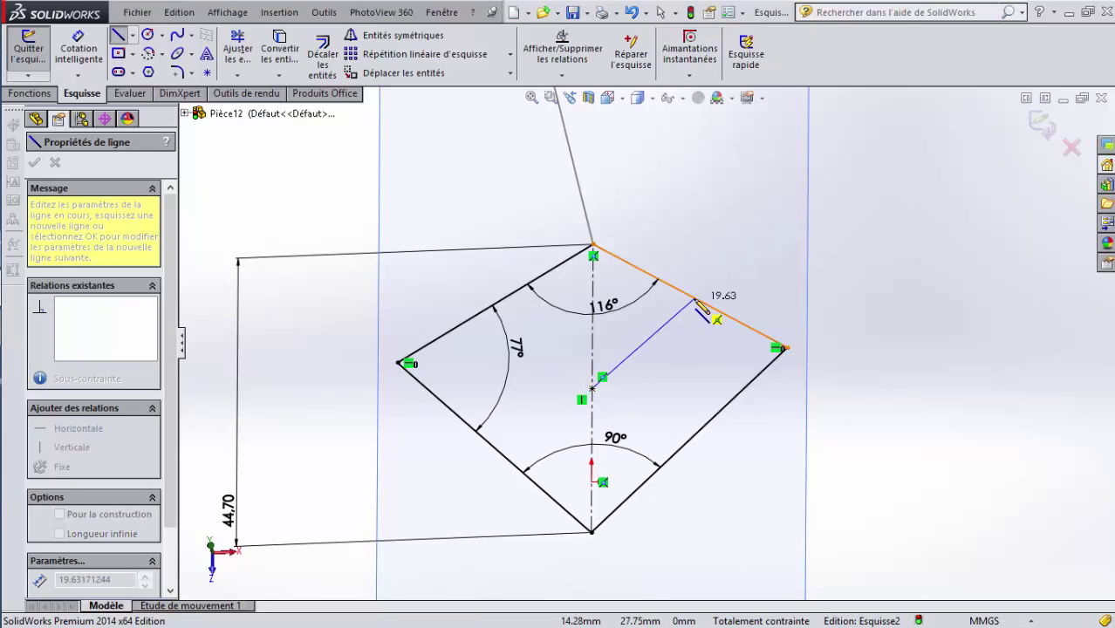
{"action": "left_click", "coordinate": [592, 388]}
{"action": "left_click", "coordinate": [237, 46]}
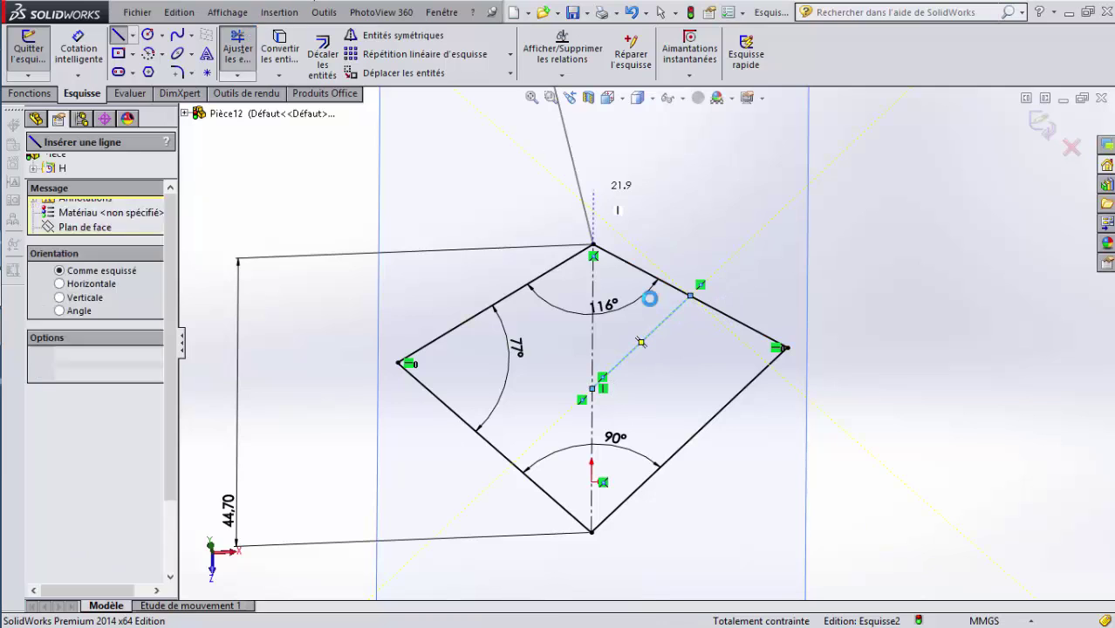
{"action": "left_click_drag", "start_coordinate": [667, 323], "coordinate": [637, 304]}
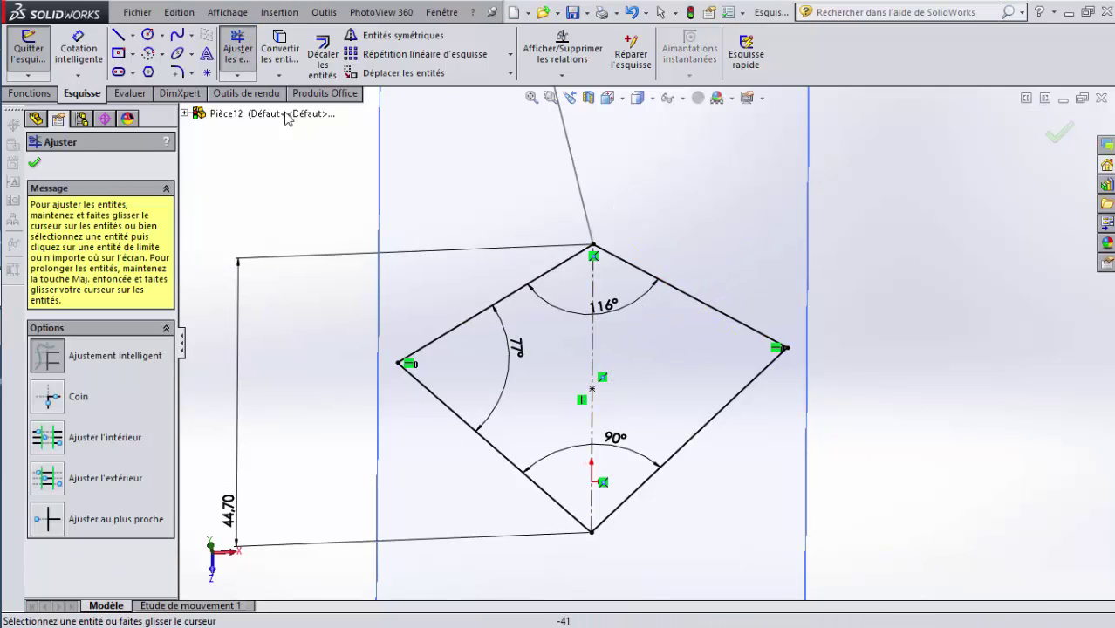
Sketch two solid lines from the construction line's midpoint, about 20 mm to the profile's upper-right side and about 19 mm to its upper-left side
{"action": "left_click", "coordinate": [127, 37]}
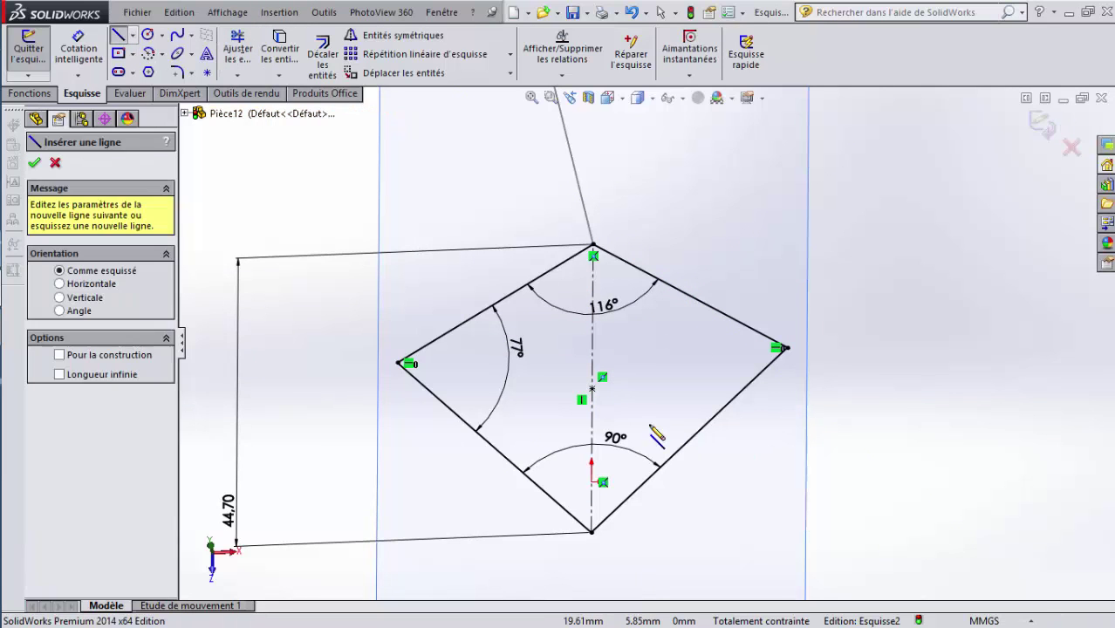
{"action": "left_click", "coordinate": [592, 388]}
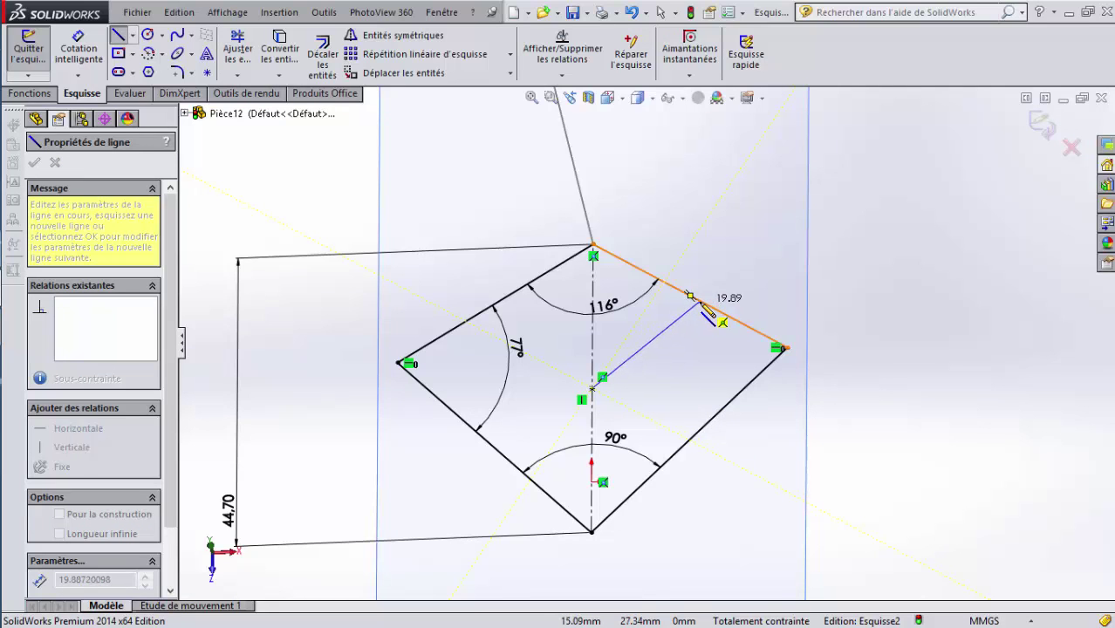
{"action": "left_click", "coordinate": [699, 302]}
{"action": "key", "text": "Escape"}
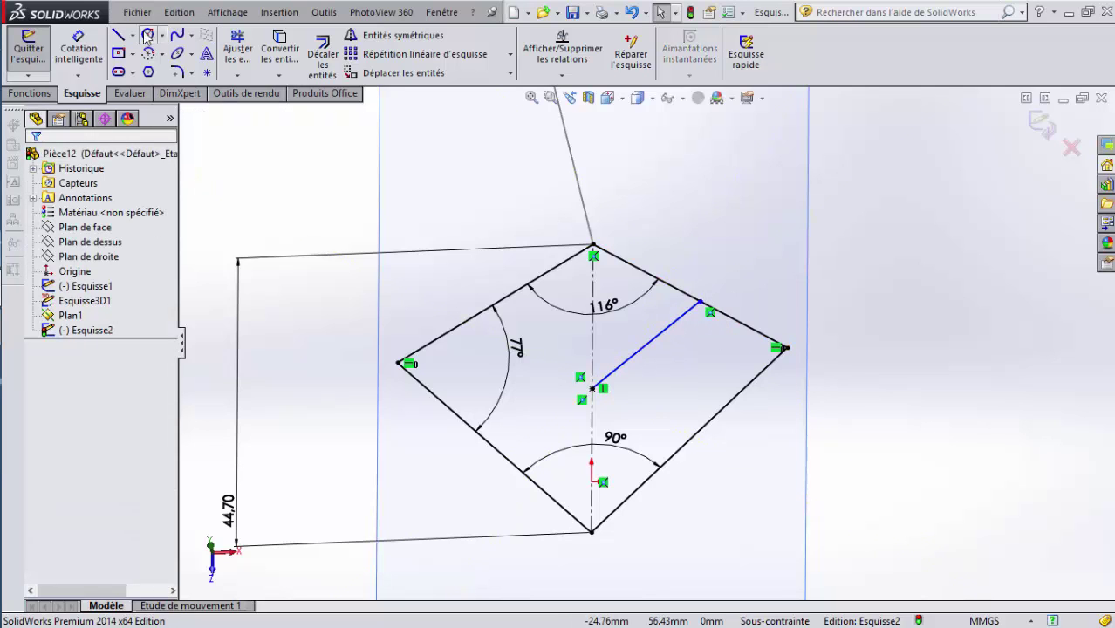
{"action": "key", "text": "Return"}
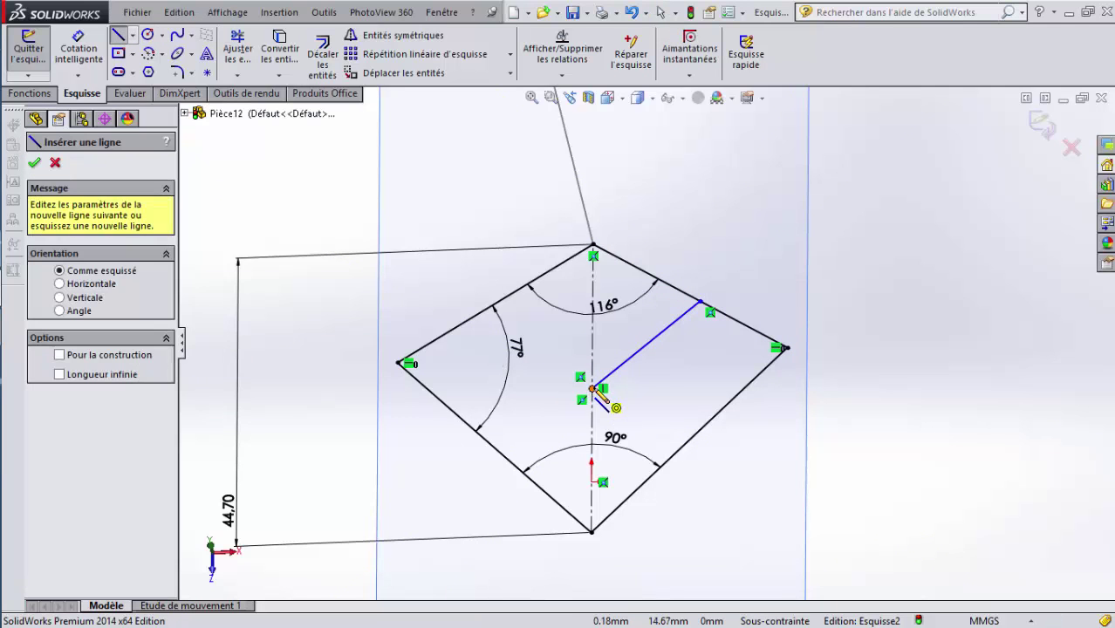
{"action": "left_click", "coordinate": [594, 389]}
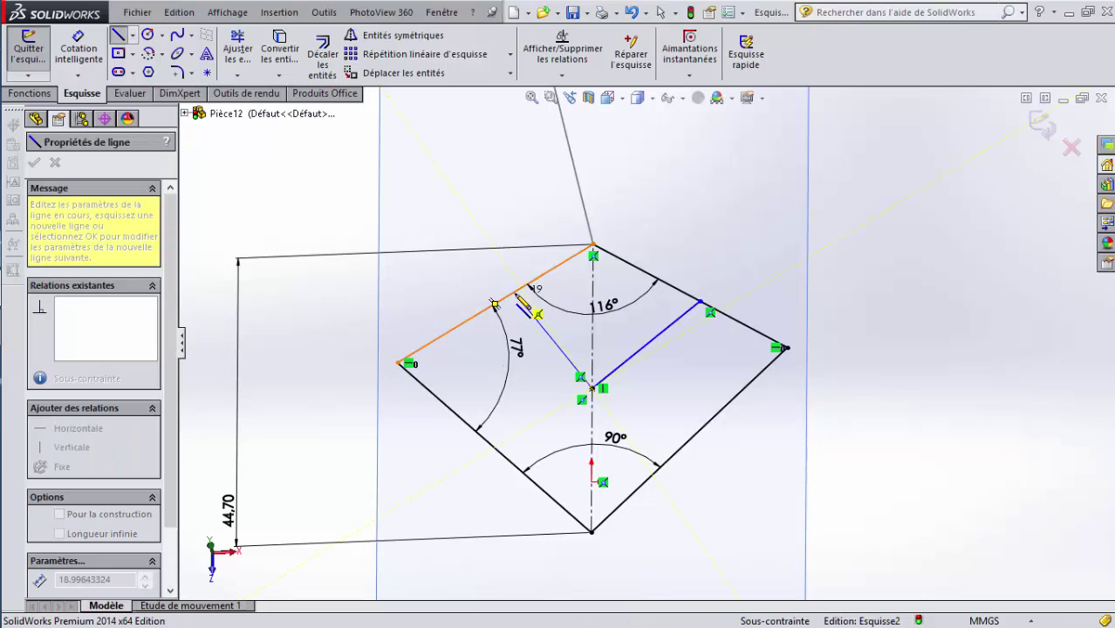
{"action": "left_click", "coordinate": [513, 293]}
{"action": "key", "text": "Escape"}
{"action": "key", "text": "Escape"}
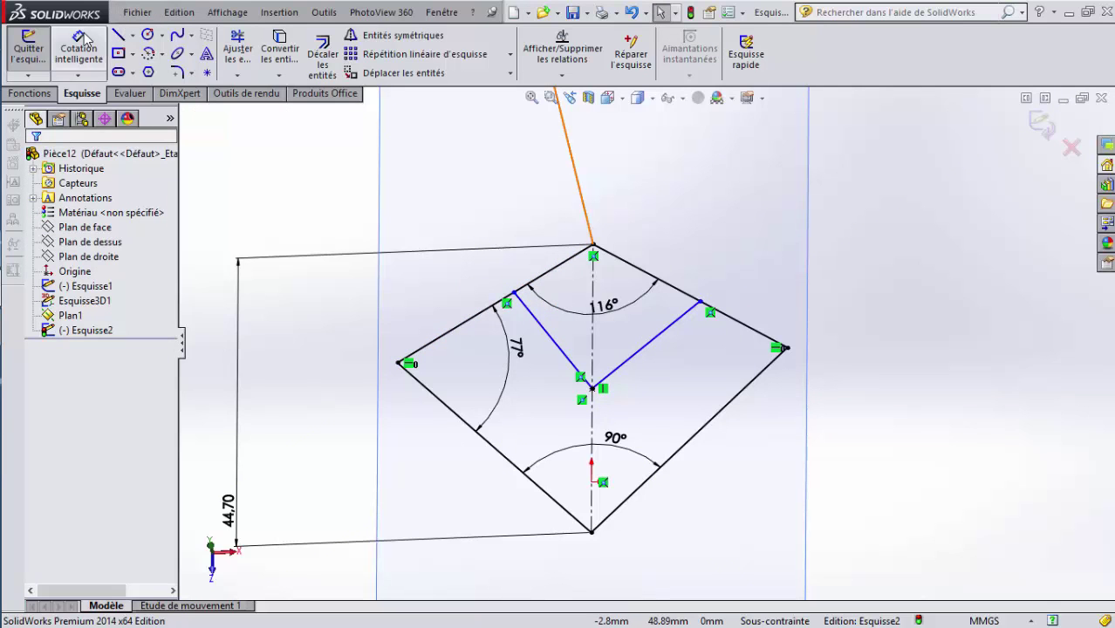
Dimension the angle between the two inner lines as 90° and end the Smart Dimension tool
{"action": "left_click", "coordinate": [84, 35]}
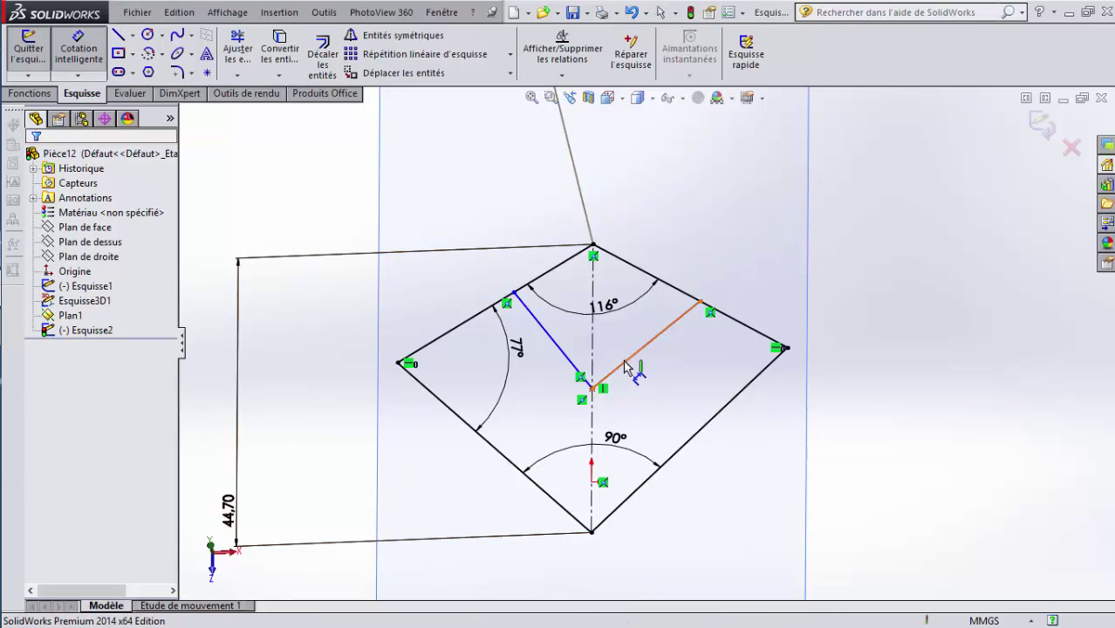
{"action": "left_click", "coordinate": [625, 365]}
{"action": "left_click", "coordinate": [580, 373]}
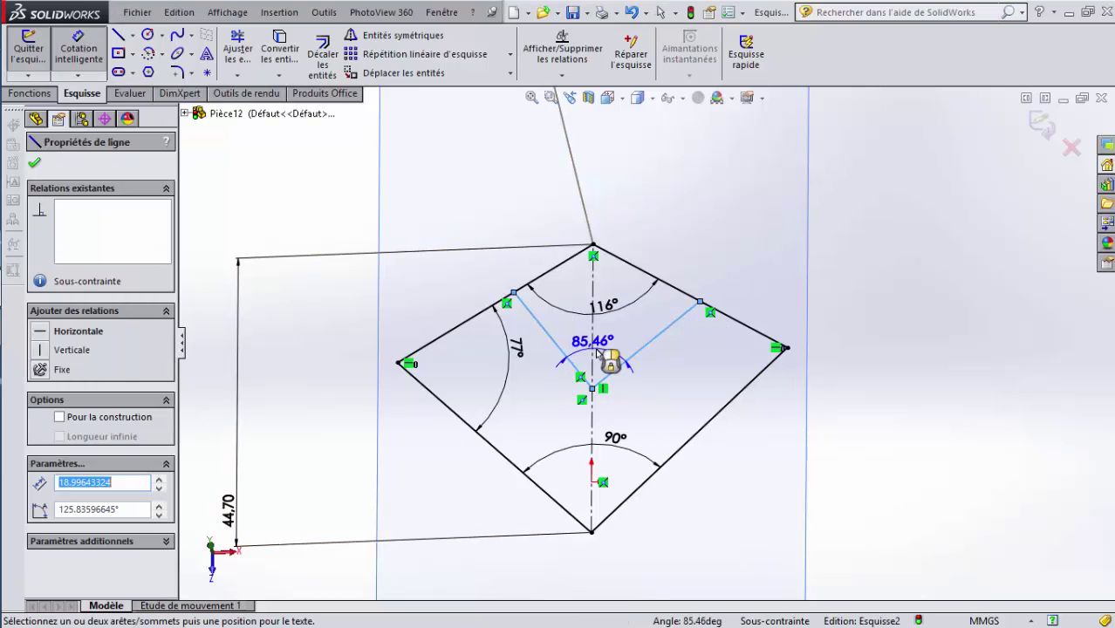
{"action": "left_click", "coordinate": [618, 357]}
{"action": "type", "text": "90"}
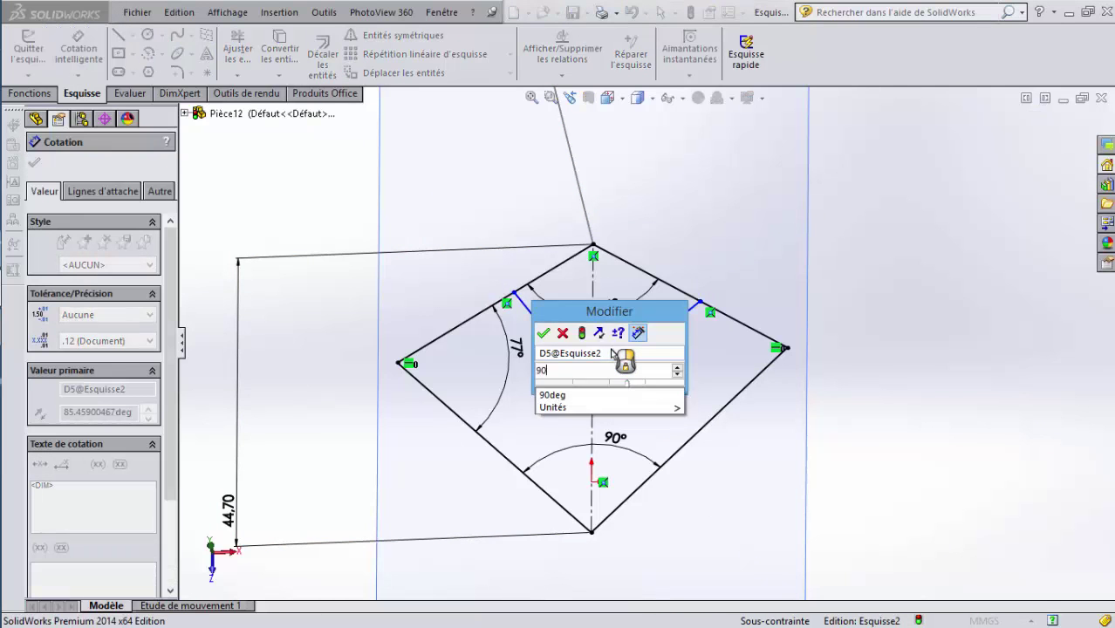
{"action": "key", "text": "Return"}
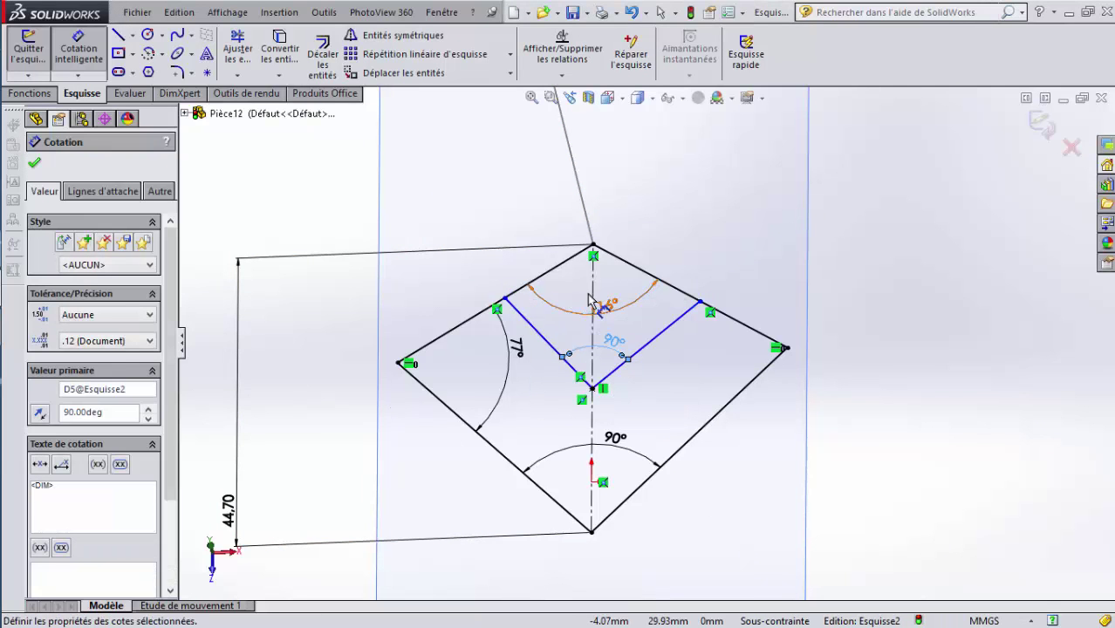
{"action": "right_click", "coordinate": [873, 286]}
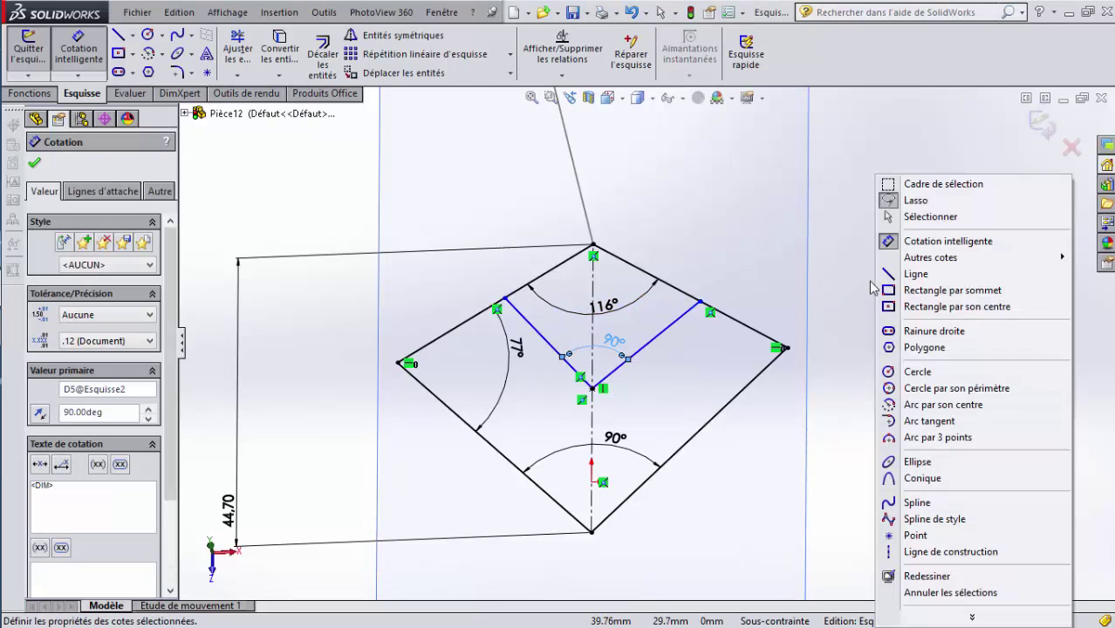
{"action": "left_click", "coordinate": [882, 217]}
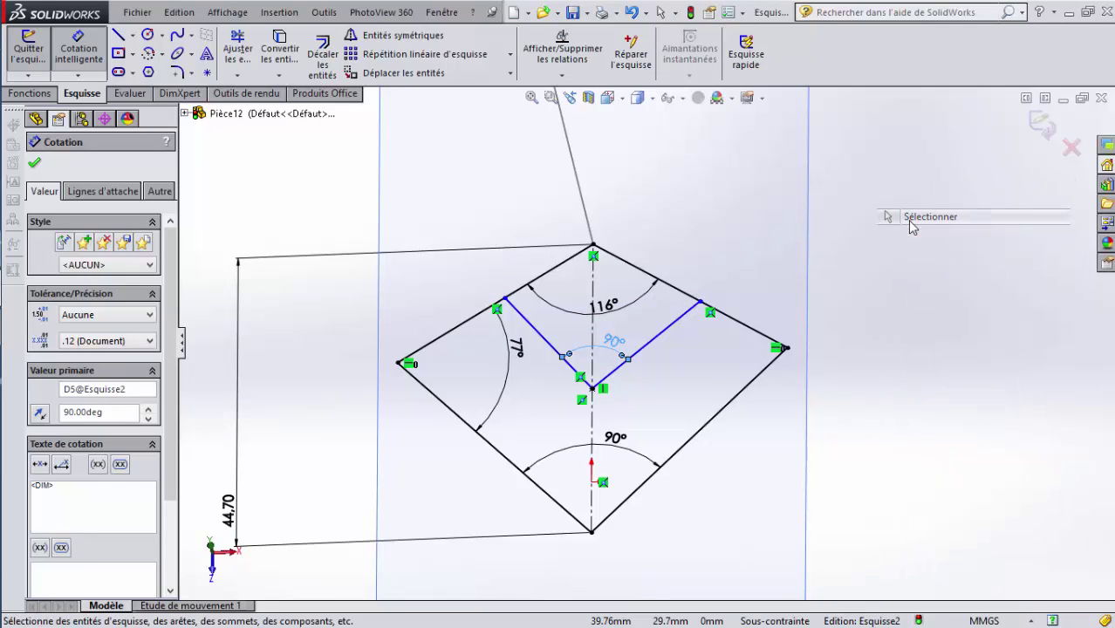
Add a horizontal relation between the outer endpoints of the two inner lines
{"action": "left_click", "coordinate": [700, 303]}
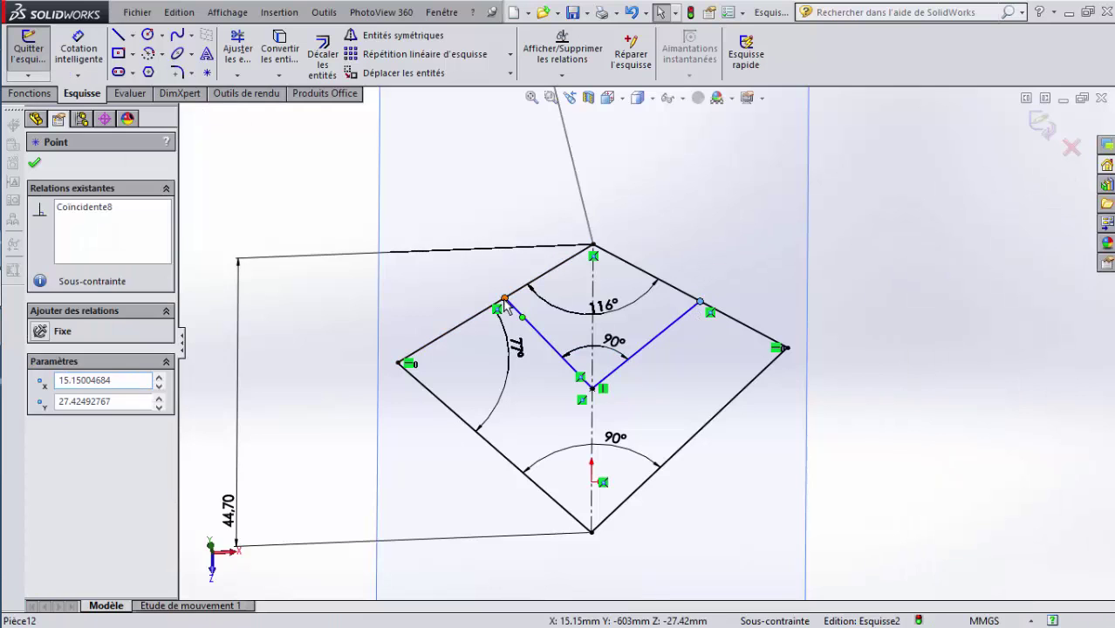
{"action": "left_click", "coordinate": [503, 300], "text": "ctrl"}
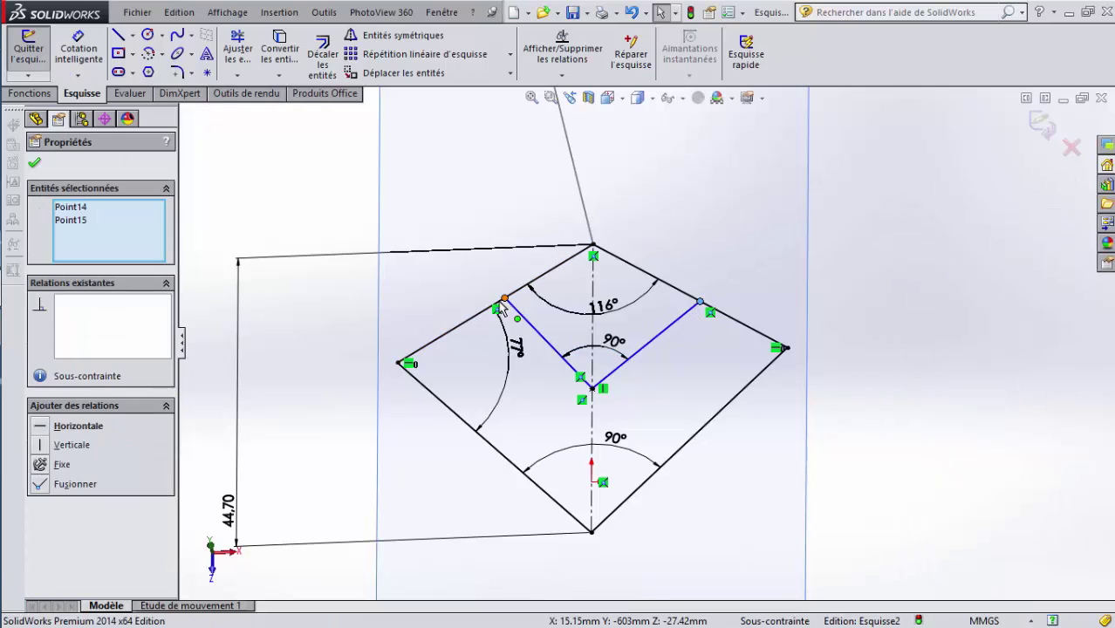
{"action": "left_click", "coordinate": [38, 428]}
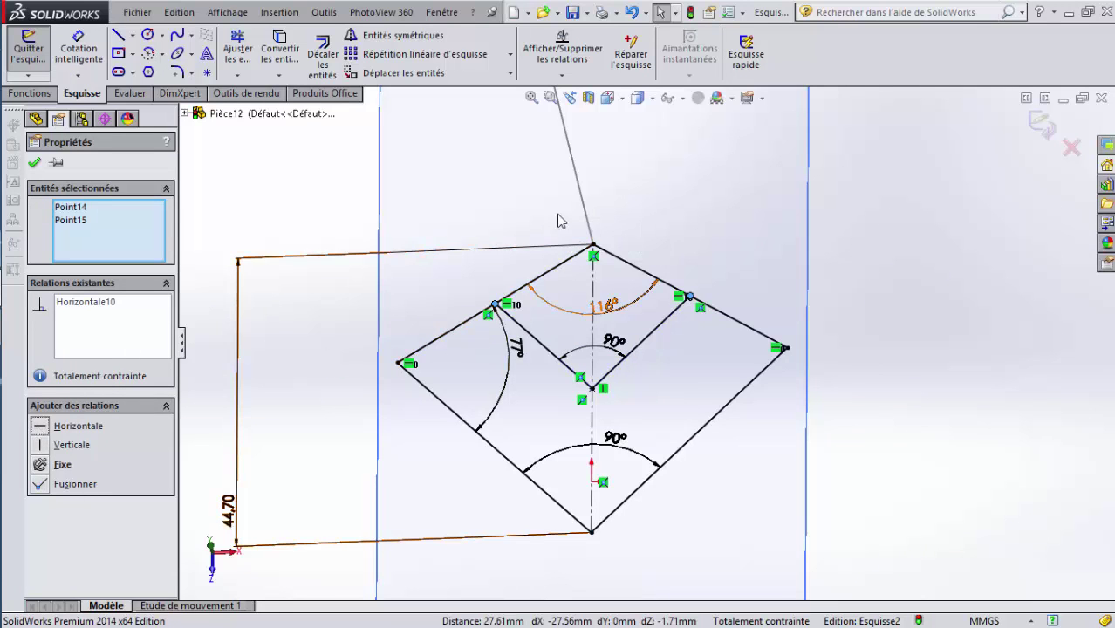
{"action": "mouse_move", "coordinate": [1, 118]}
{"action": "left_click", "coordinate": [35, 164]}
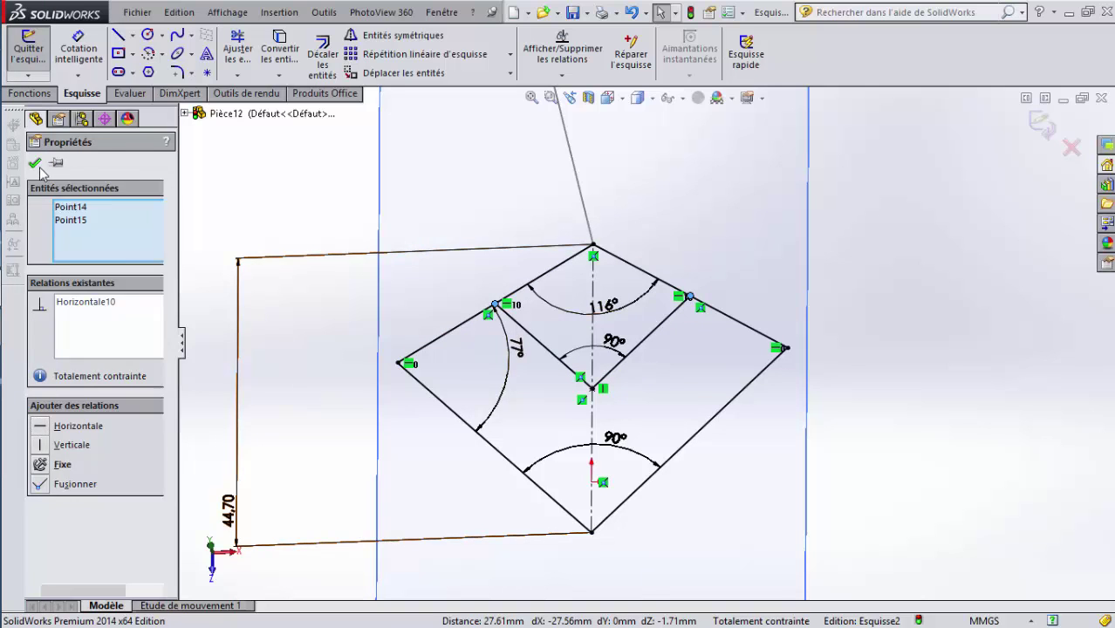
Convert the two lower sides of the large quadrilateral to construction lines
{"action": "scroll", "coordinate": [848, 377], "scroll_direction": "down", "scroll_amount": 2}
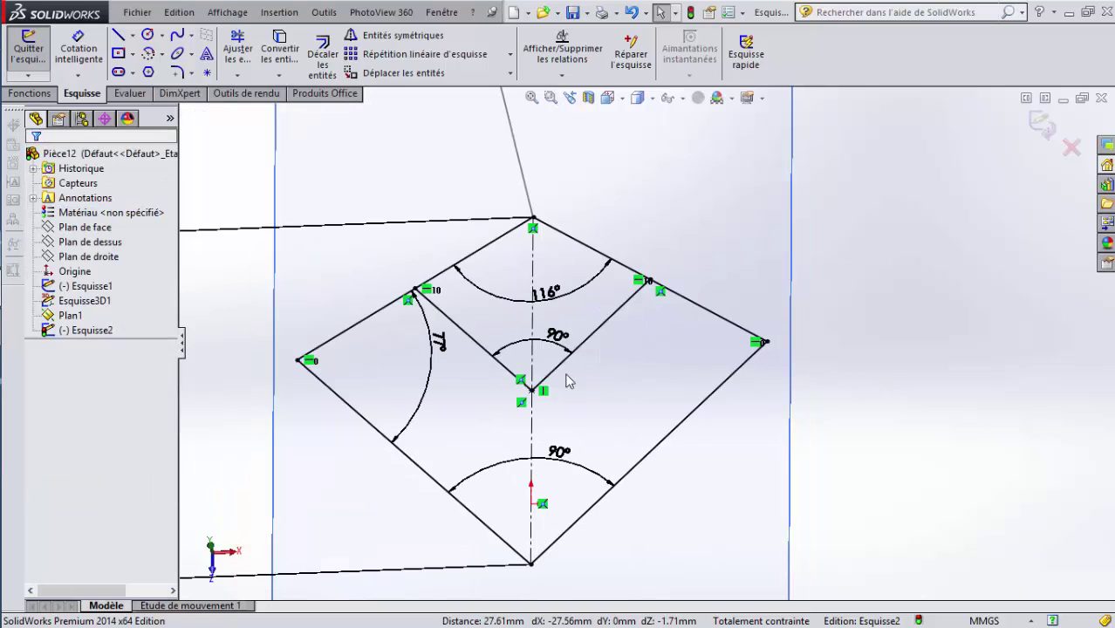
{"action": "left_click", "coordinate": [668, 442]}
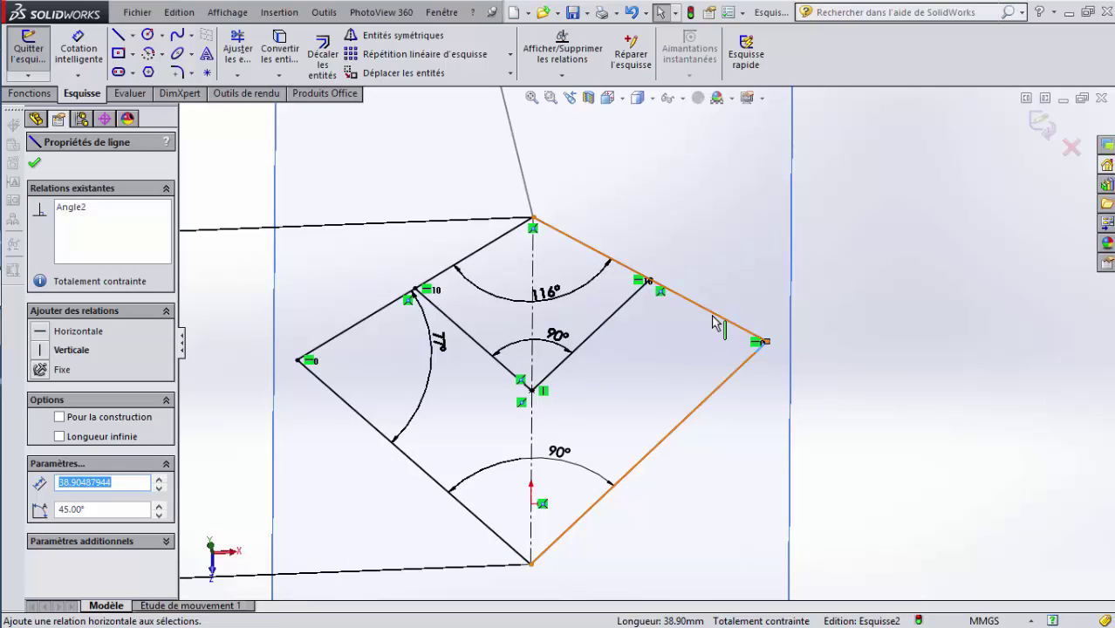
{"action": "left_click", "coordinate": [421, 465], "text": "ctrl"}
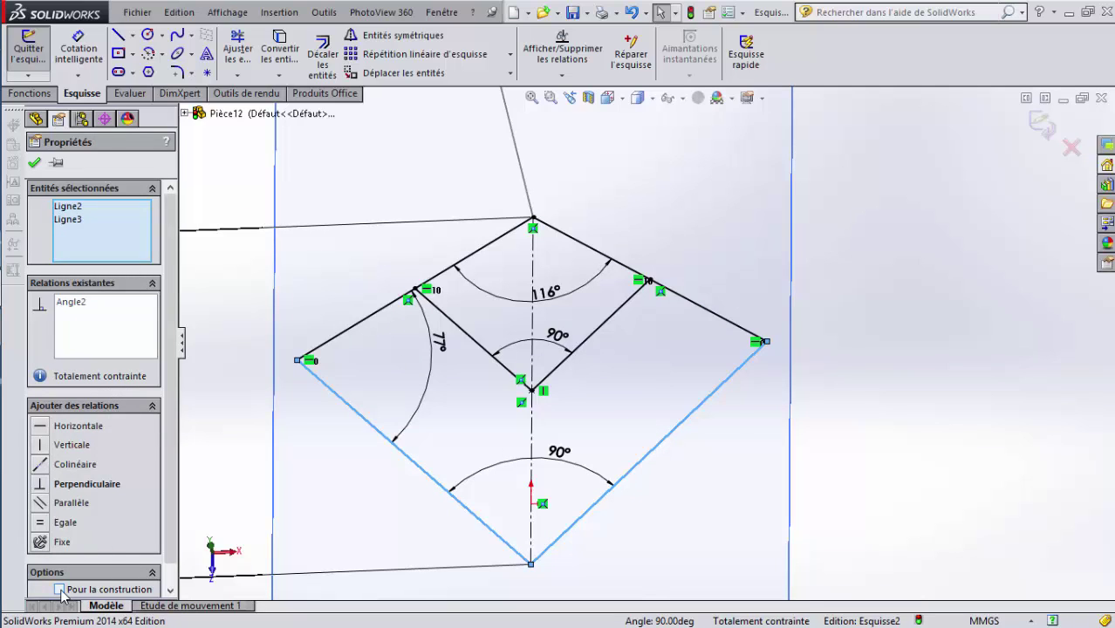
{"action": "left_click", "coordinate": [59, 589]}
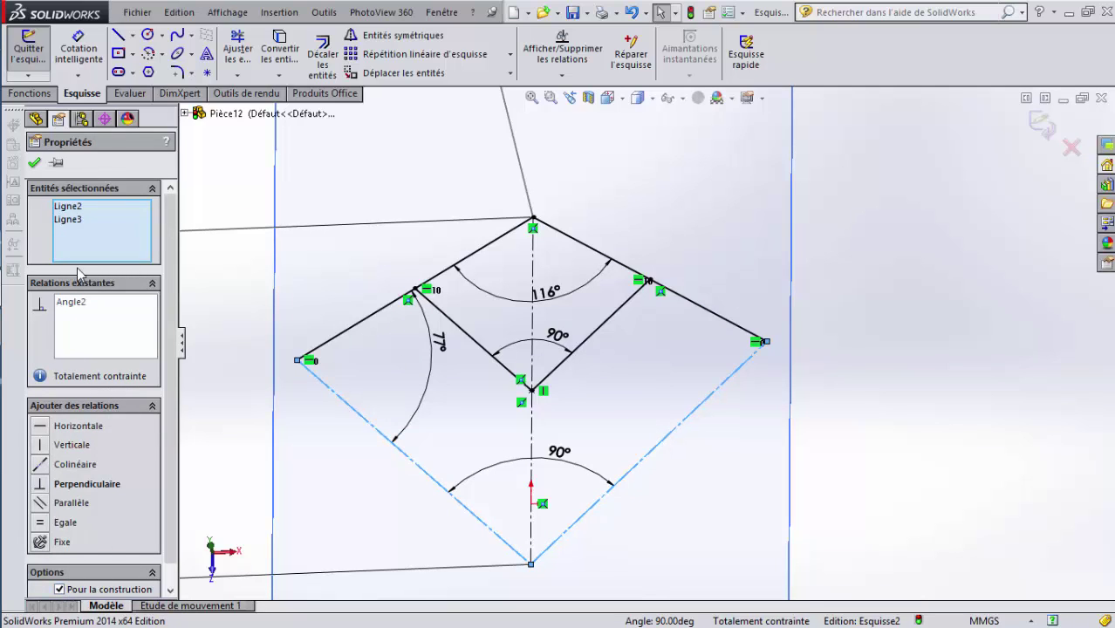
{"action": "left_click", "coordinate": [35, 164]}
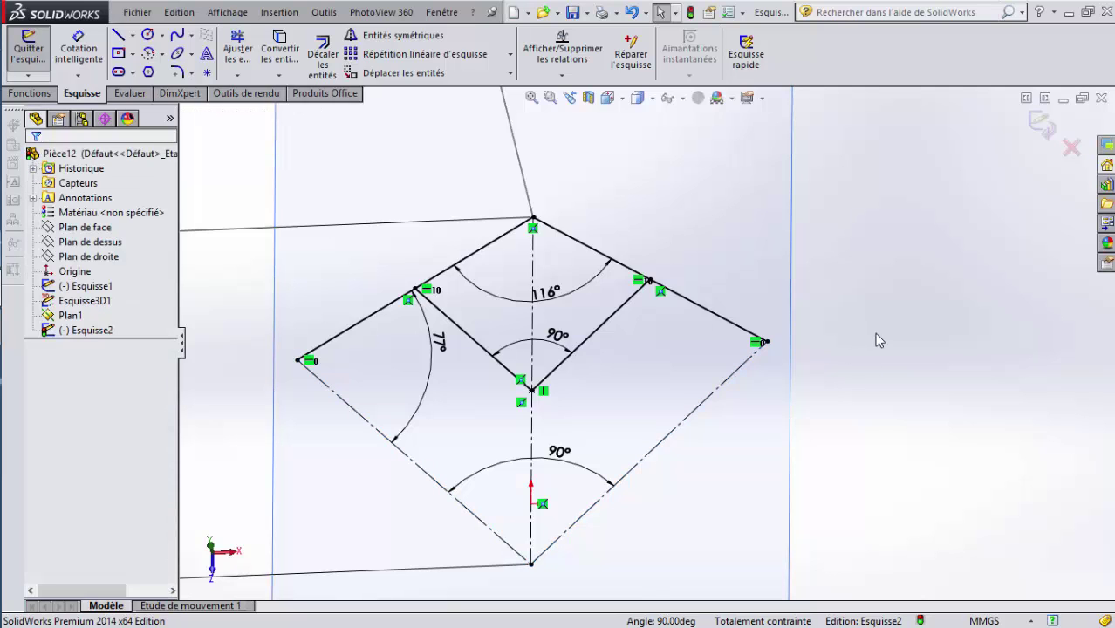
Trim the portions of both upper sides that extend beyond the small inner quadrilateral
{"action": "left_click", "coordinate": [236, 48]}
{"action": "left_click_drag", "start_coordinate": [698, 308], "coordinate": [708, 328]}
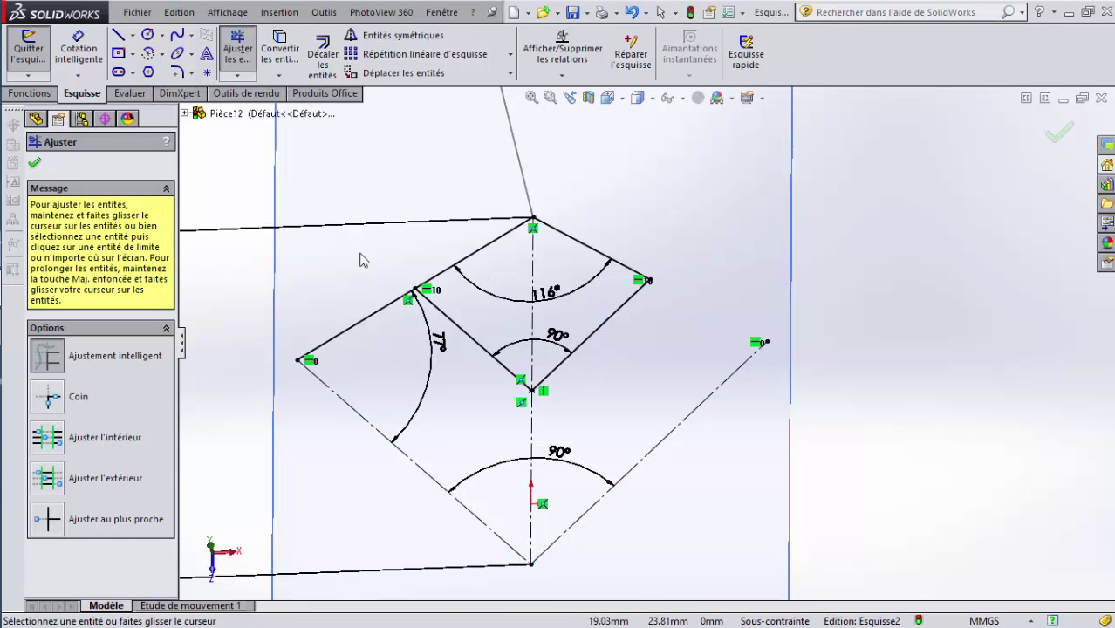
{"action": "left_click_drag", "start_coordinate": [346, 309], "coordinate": [366, 340]}
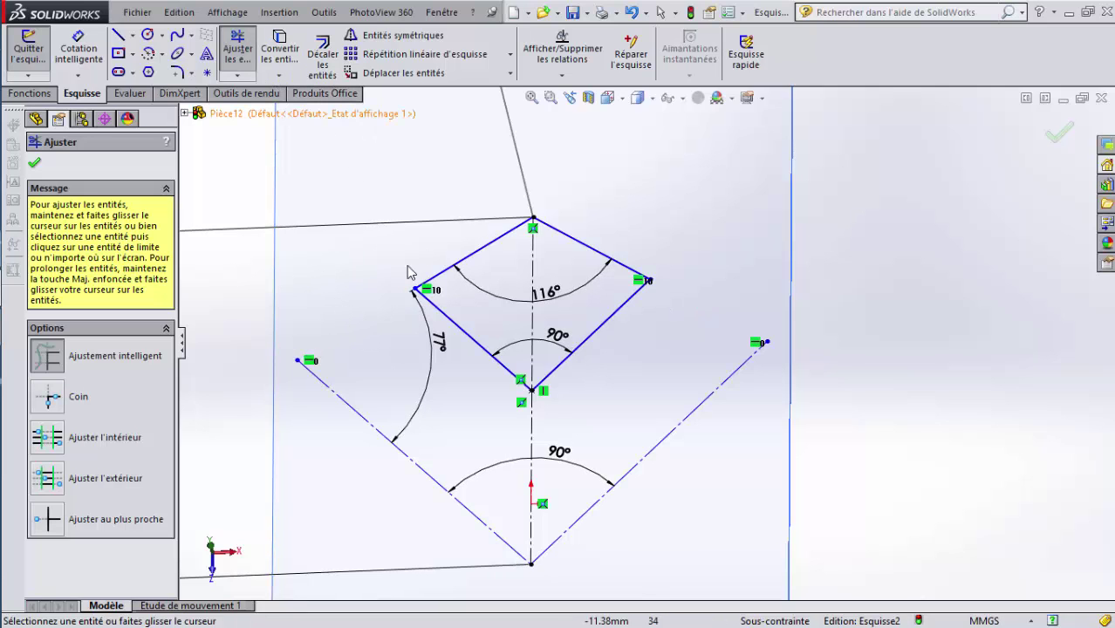
Draw a line from each outer side vertex to the adjacent corner of the small quadrilateral, then end the Line tool
{"action": "left_click", "coordinate": [119, 36]}
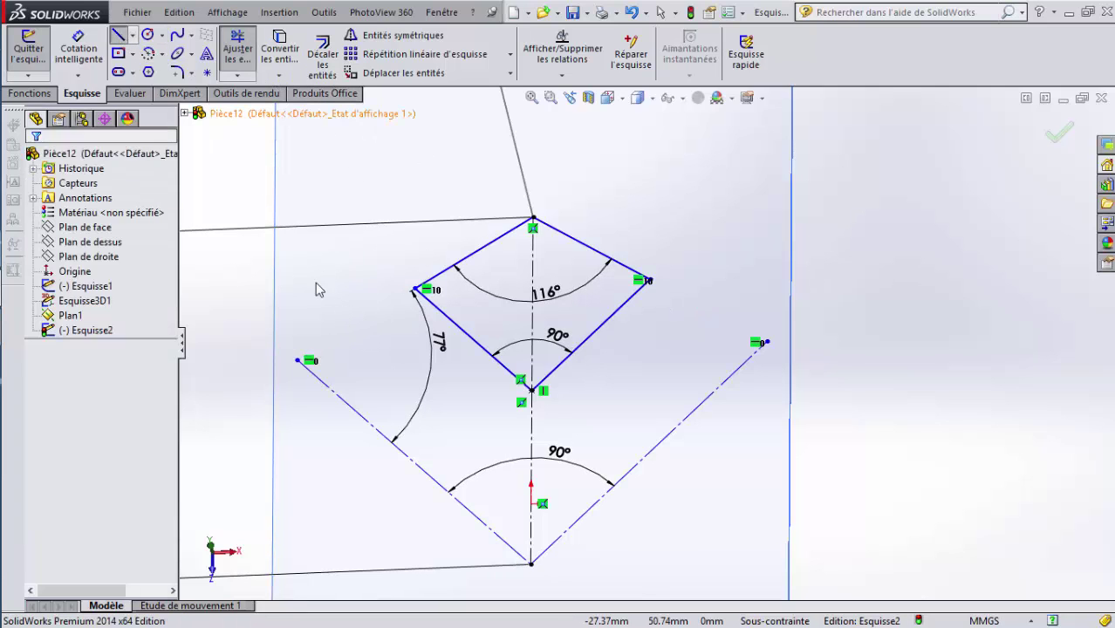
{"action": "left_click", "coordinate": [299, 360]}
{"action": "left_click", "coordinate": [416, 290]}
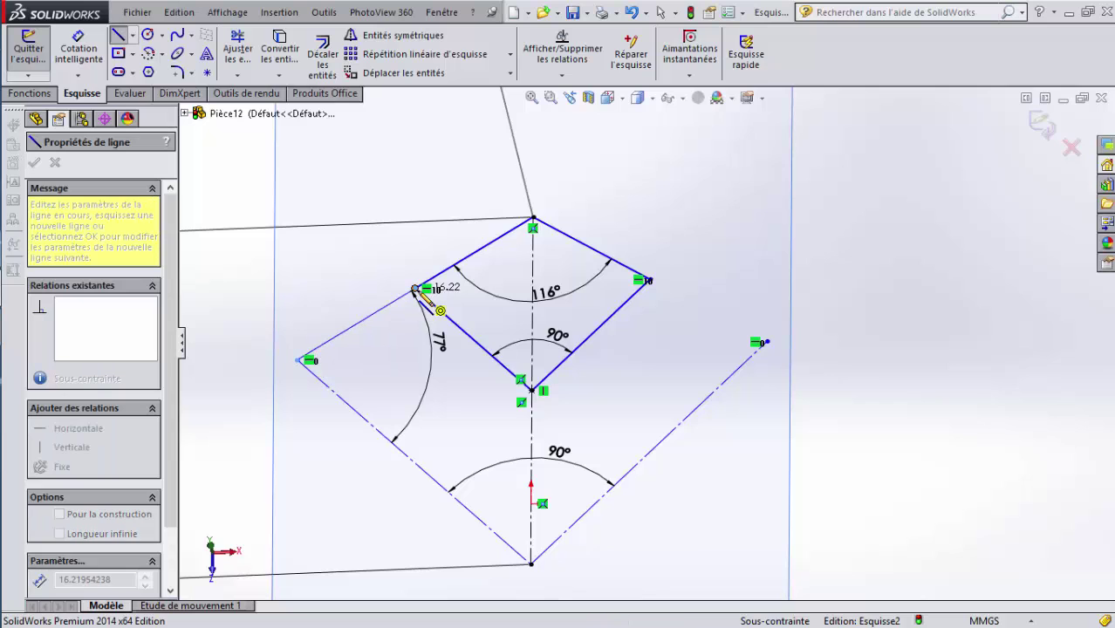
{"action": "left_click", "coordinate": [646, 281]}
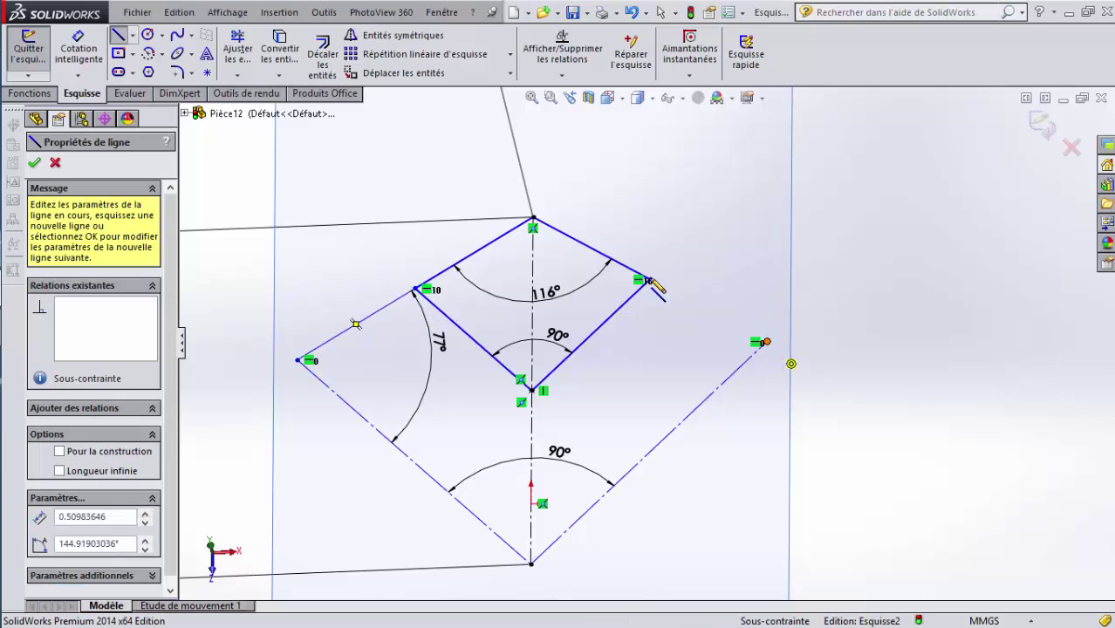
{"action": "left_click", "coordinate": [765, 342]}
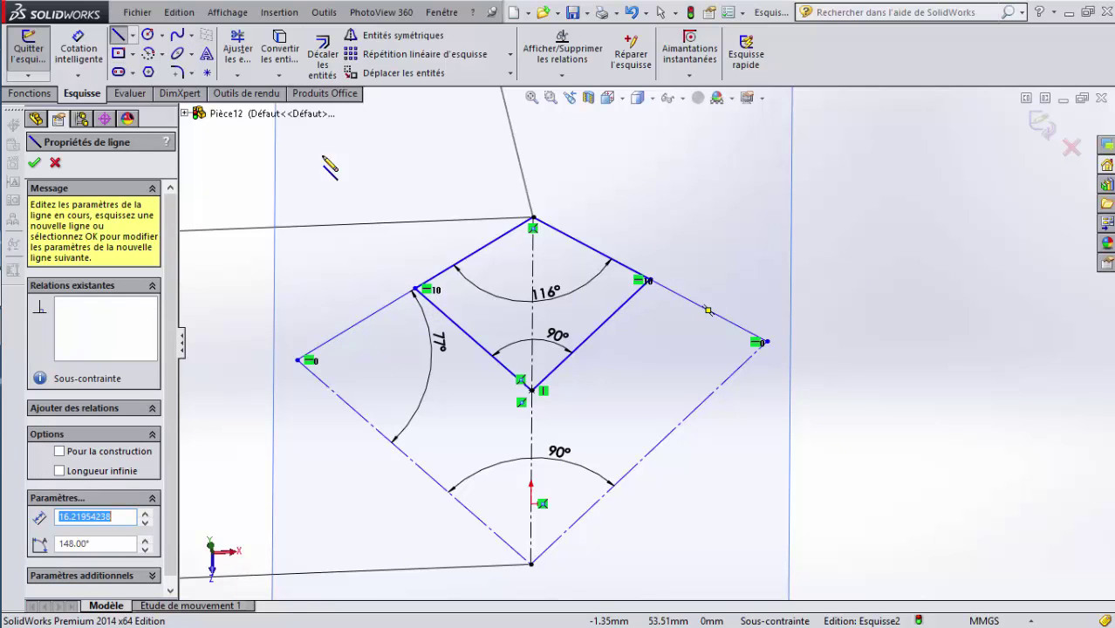
{"action": "right_click", "coordinate": [897, 207]}
{"action": "left_click", "coordinate": [891, 208]}
{"action": "right_click", "coordinate": [892, 208]}
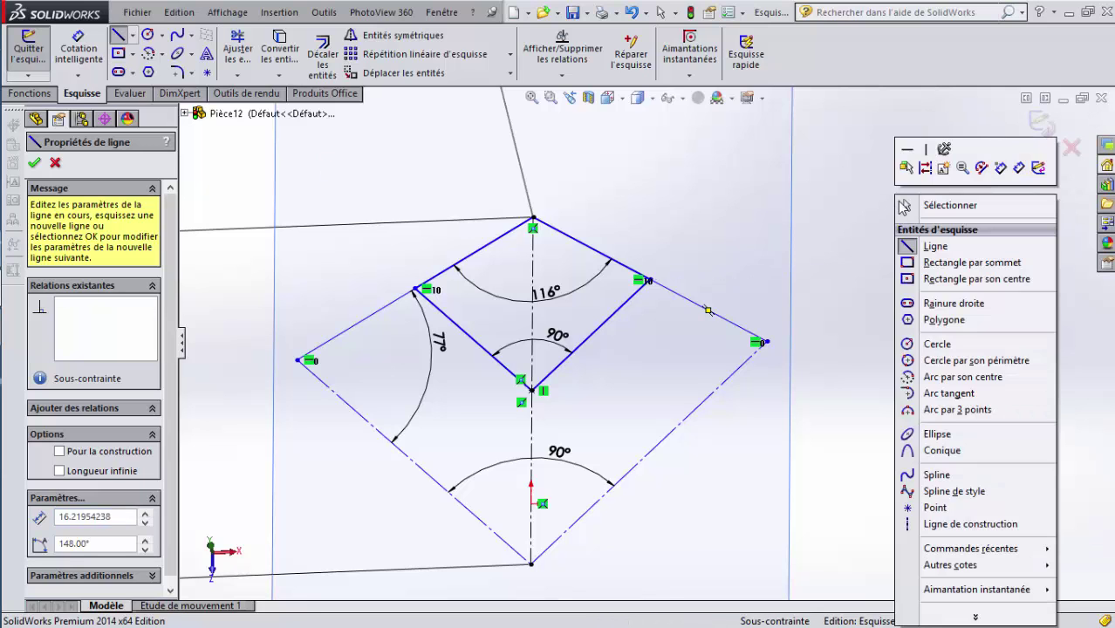
{"action": "left_click", "coordinate": [939, 209]}
{"action": "right_click", "coordinate": [892, 209]}
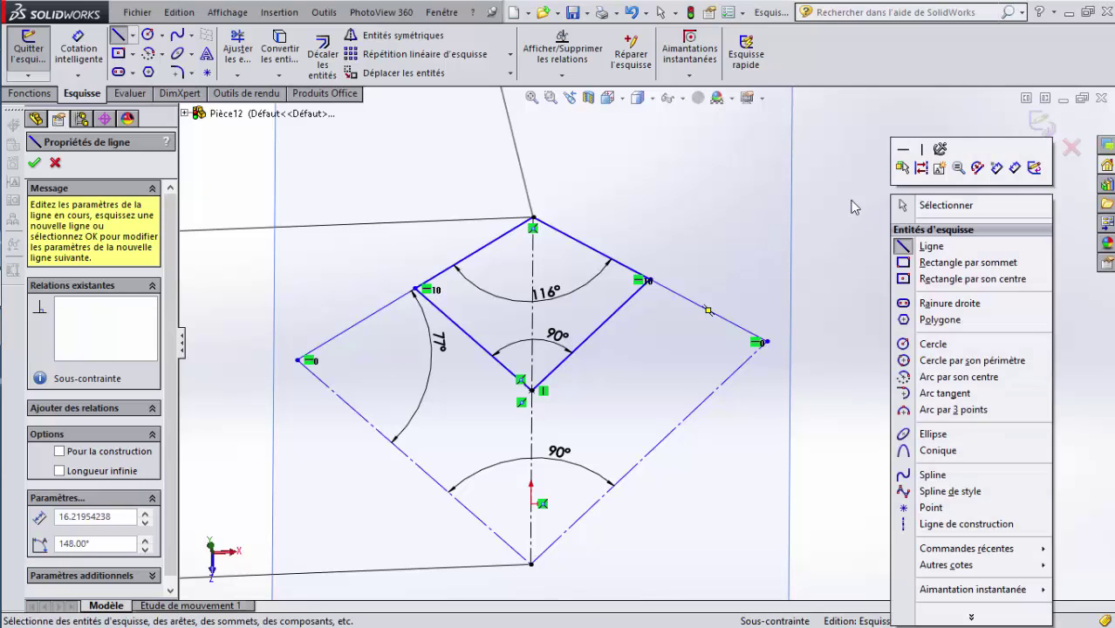
{"action": "left_click", "coordinate": [925, 206]}
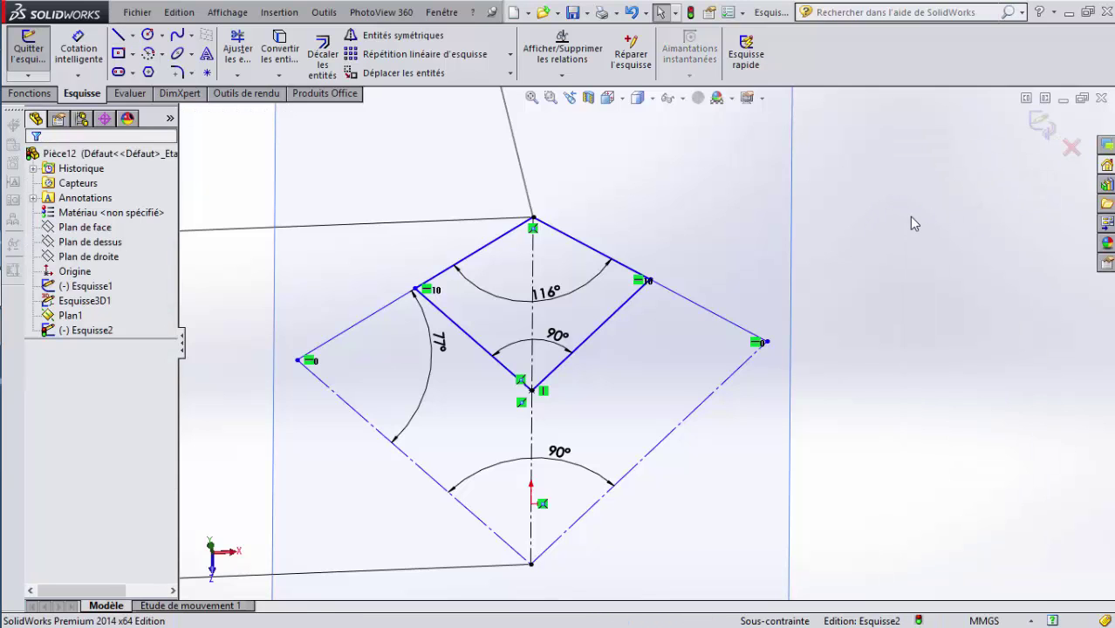
Convert the two outer lines linking the small quadrilateral to the side vertices to construction geometry
{"action": "right_click", "coordinate": [870, 225]}
{"action": "left_click", "coordinate": [850, 254]}
{"action": "scroll", "coordinate": [929, 145], "scroll_direction": "up", "scroll_amount": 1}
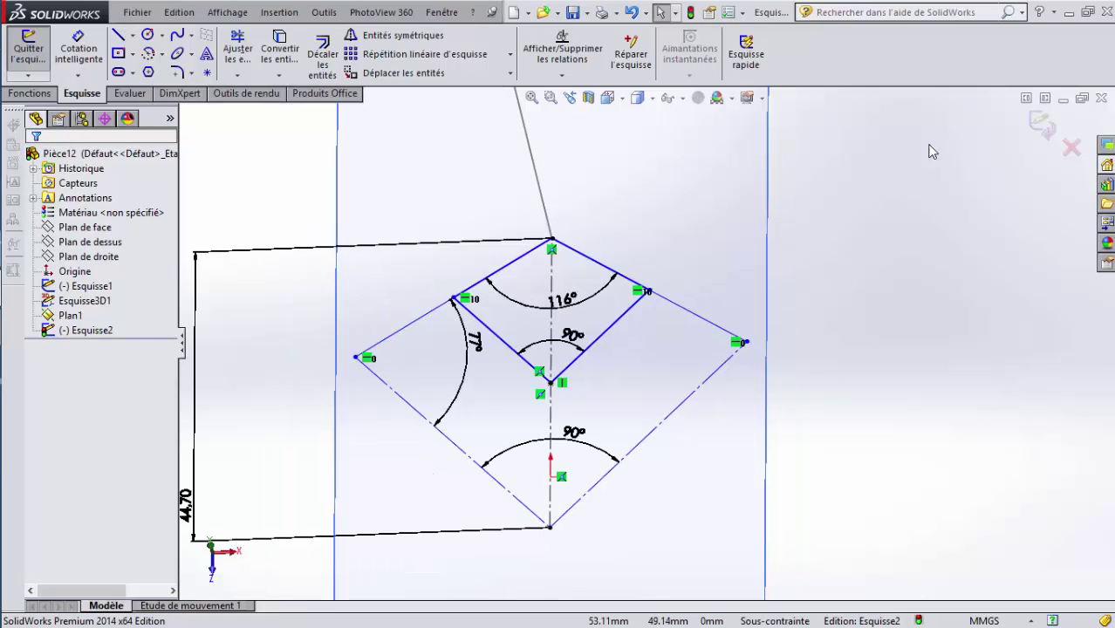
{"action": "right_click", "coordinate": [826, 254]}
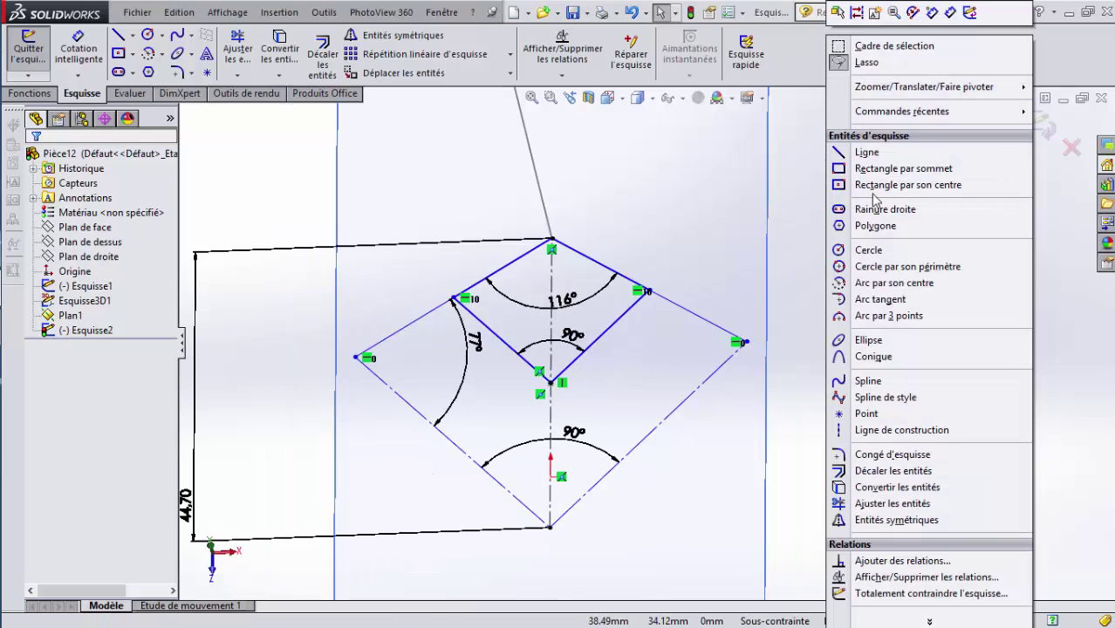
{"action": "left_click", "coordinate": [813, 232]}
{"action": "left_click", "coordinate": [710, 324]}
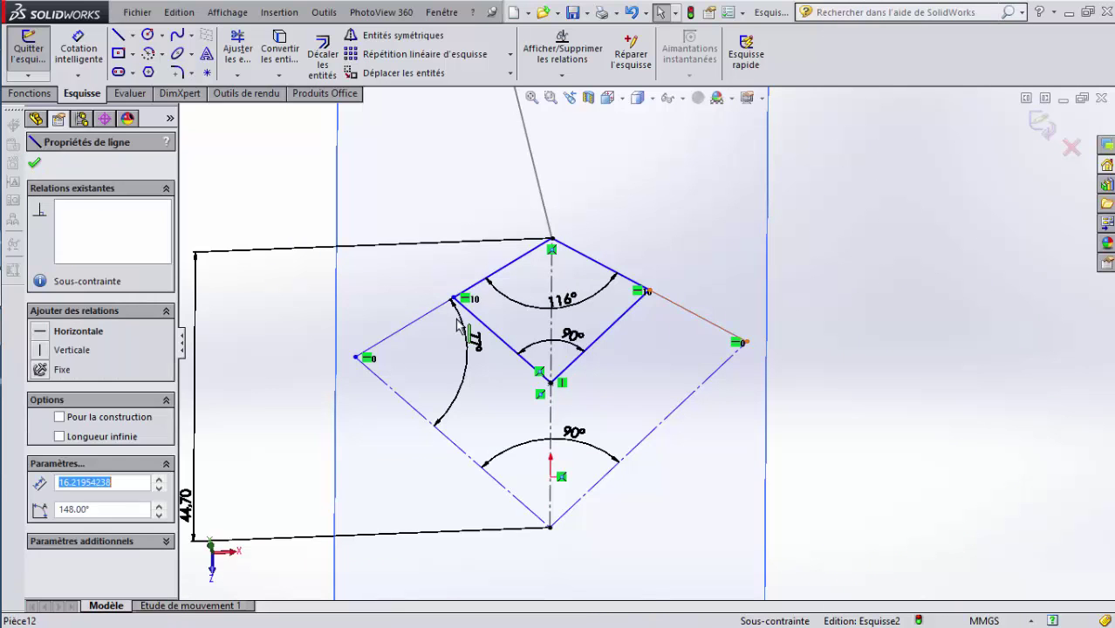
{"action": "left_click", "coordinate": [441, 307], "text": "ctrl"}
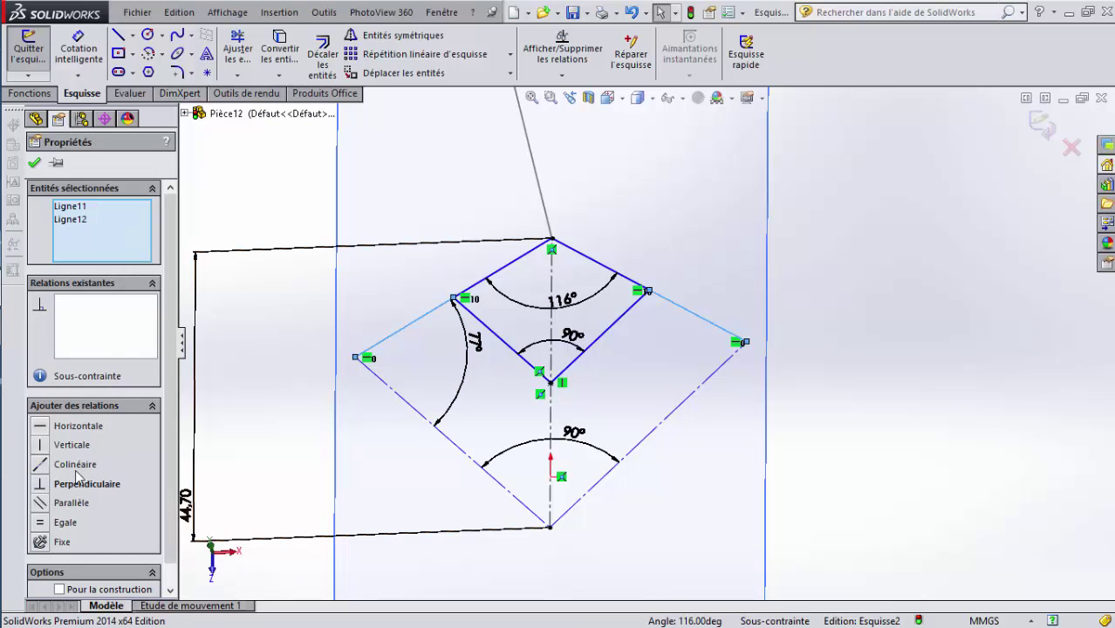
{"action": "left_click", "coordinate": [59, 590]}
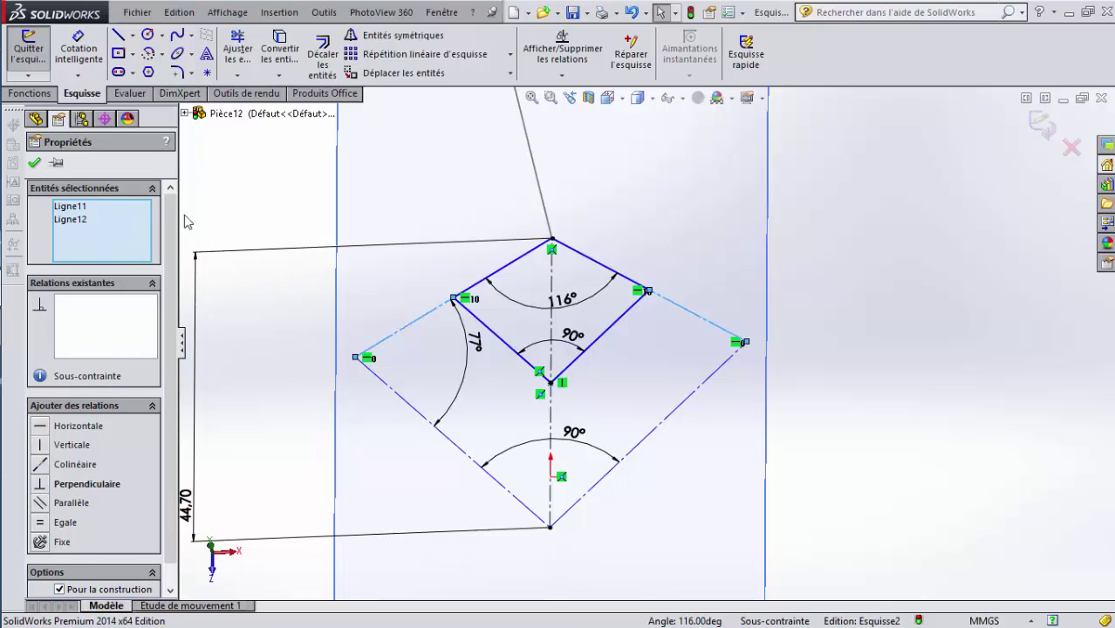
Close the construction line properties and exit the small quadrilateral's sketch on the lower plane
{"action": "left_click", "coordinate": [35, 164]}
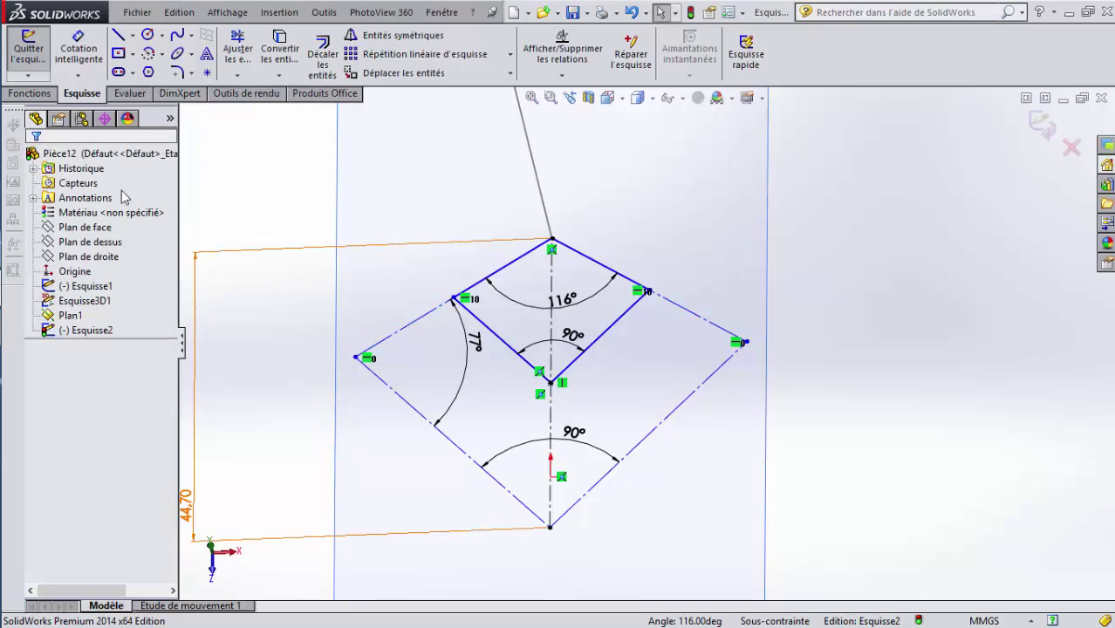
{"action": "scroll", "coordinate": [619, 353], "scroll_direction": "up", "scroll_amount": 3}
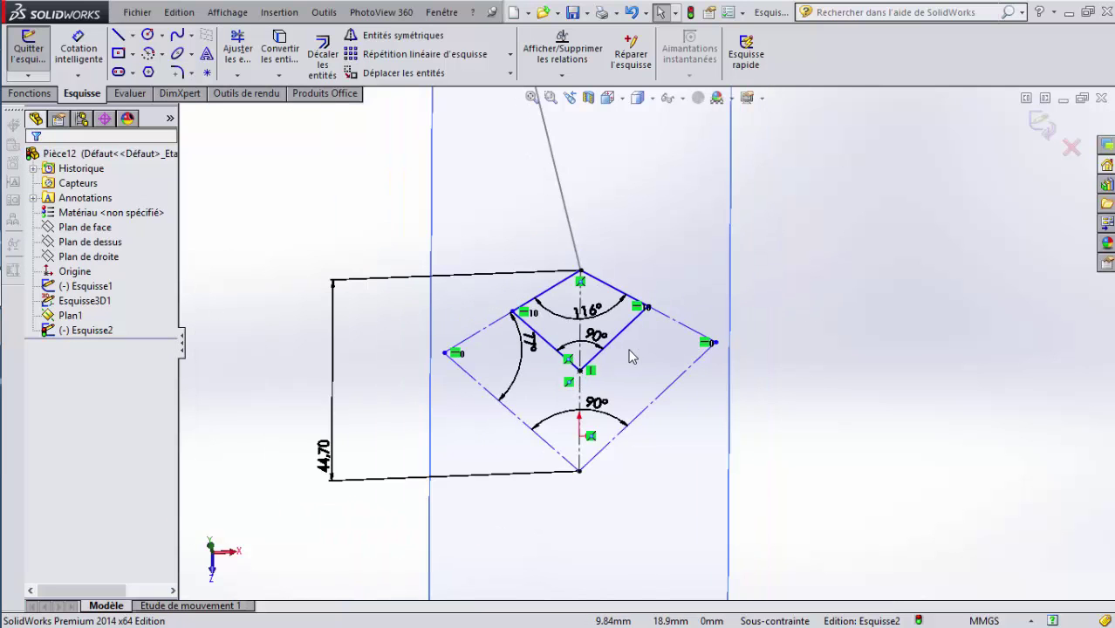
{"action": "scroll", "coordinate": [623, 357], "scroll_direction": "down", "scroll_amount": 2}
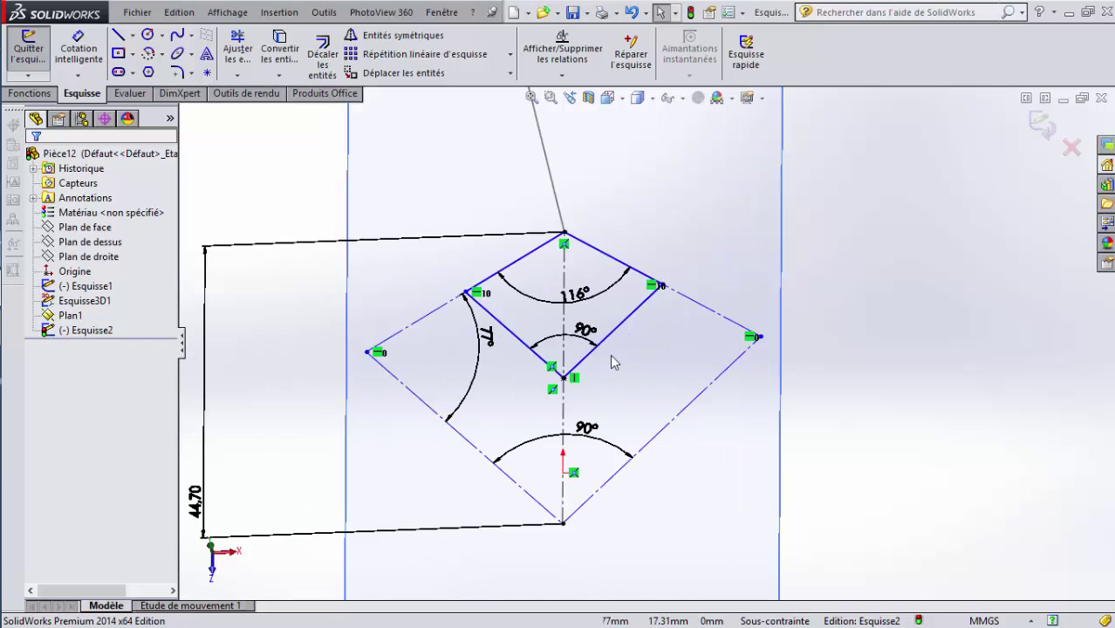
{"action": "left_click", "coordinate": [1040, 121]}
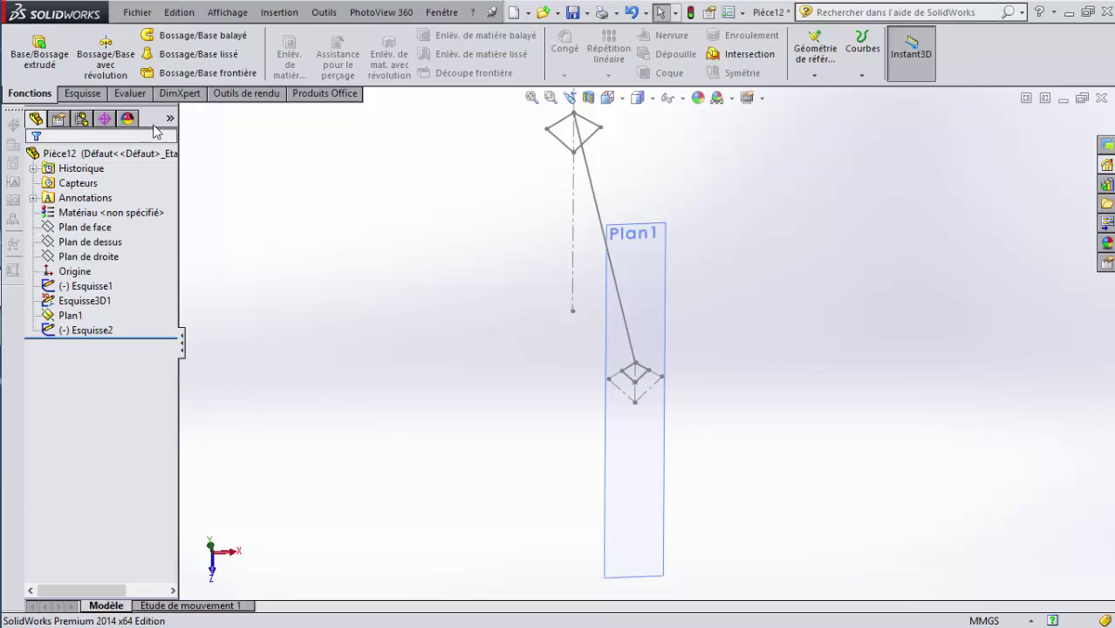
Start a lofted boss with the large quadrilateral Esquisse1 and the small quadrilateral Esquisse2 as profiles
{"action": "left_click", "coordinate": [87, 94]}
{"action": "left_click", "coordinate": [39, 94]}
{"action": "left_click", "coordinate": [198, 58]}
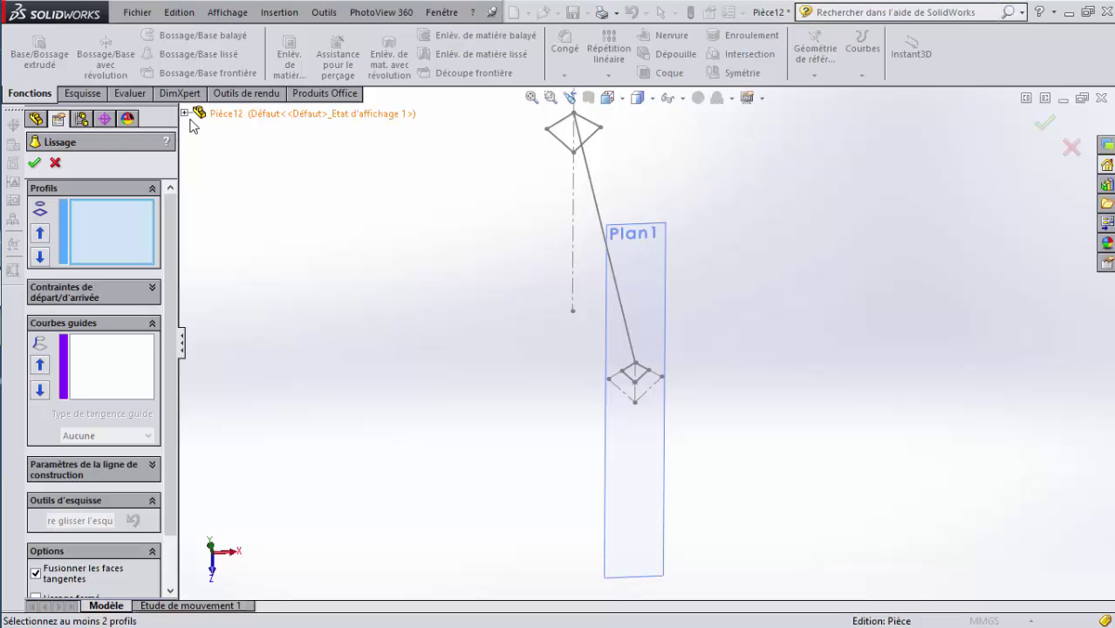
{"action": "left_click", "coordinate": [555, 138]}
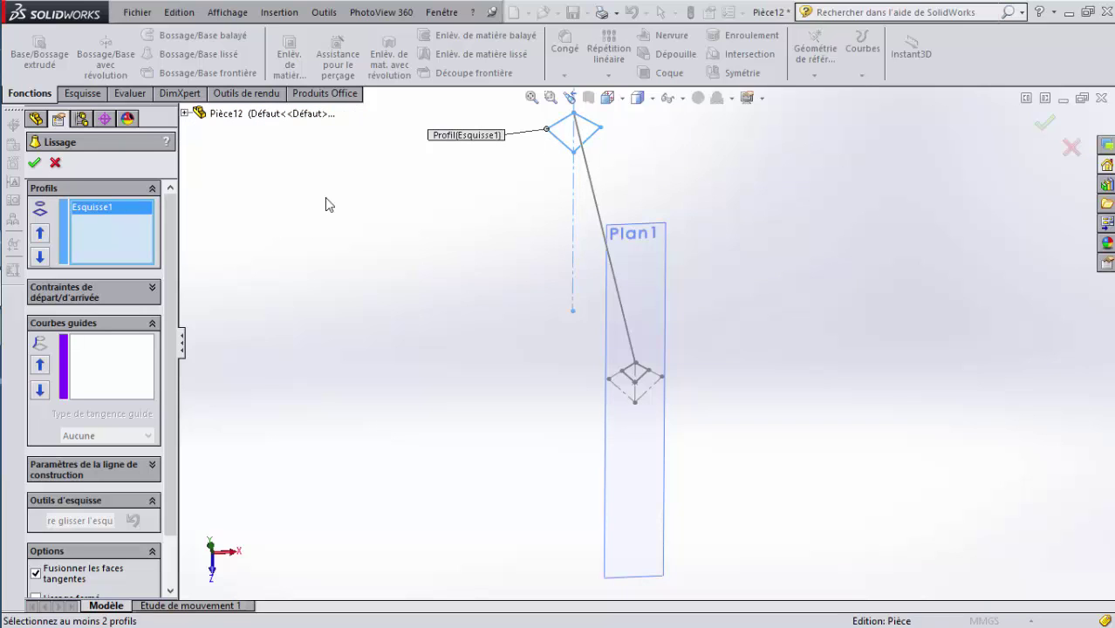
{"action": "left_click", "coordinate": [628, 379]}
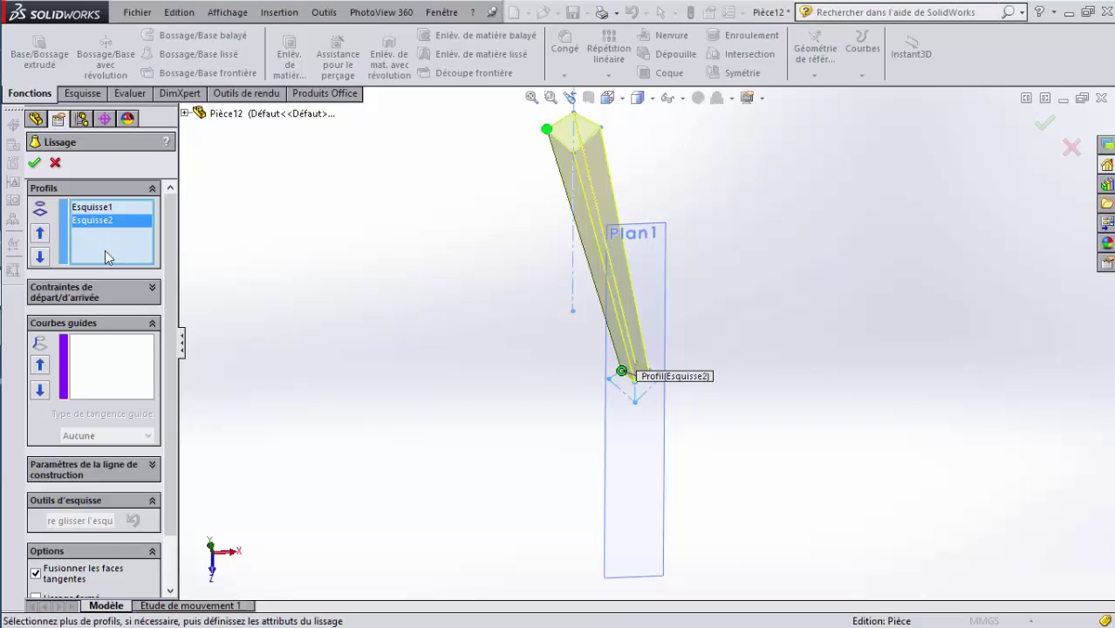
Add the 3D sketch line Esquisse3D1 as the loft's guide curve and create the loft
{"action": "scroll", "coordinate": [617, 307], "scroll_direction": "up", "scroll_amount": 1}
{"action": "middle_click_drag", "start_coordinate": [613, 321], "coordinate": [629, 261]}
{"action": "middle_click_drag", "start_coordinate": [617, 300], "coordinate": [677, 234]}
{"action": "scroll", "coordinate": [687, 269], "scroll_direction": "down", "scroll_amount": 3}
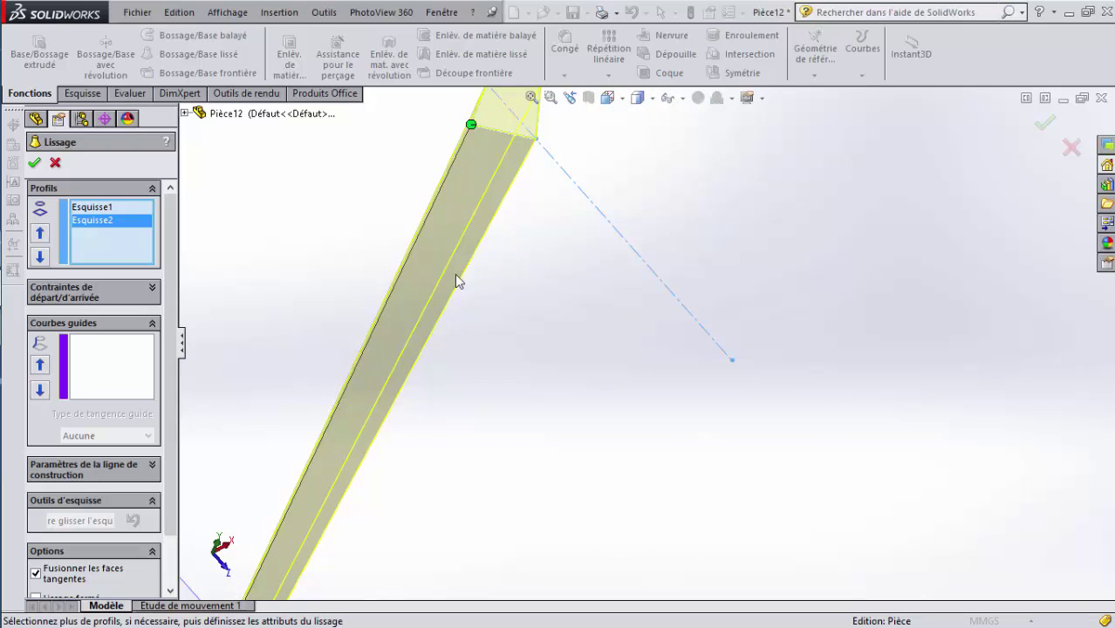
{"action": "middle_click_drag", "start_coordinate": [459, 155], "coordinate": [689, 475]}
{"action": "scroll", "coordinate": [428, 231], "scroll_direction": "up", "scroll_amount": 3}
{"action": "scroll", "coordinate": [700, 312], "scroll_direction": "down", "scroll_amount": 5}
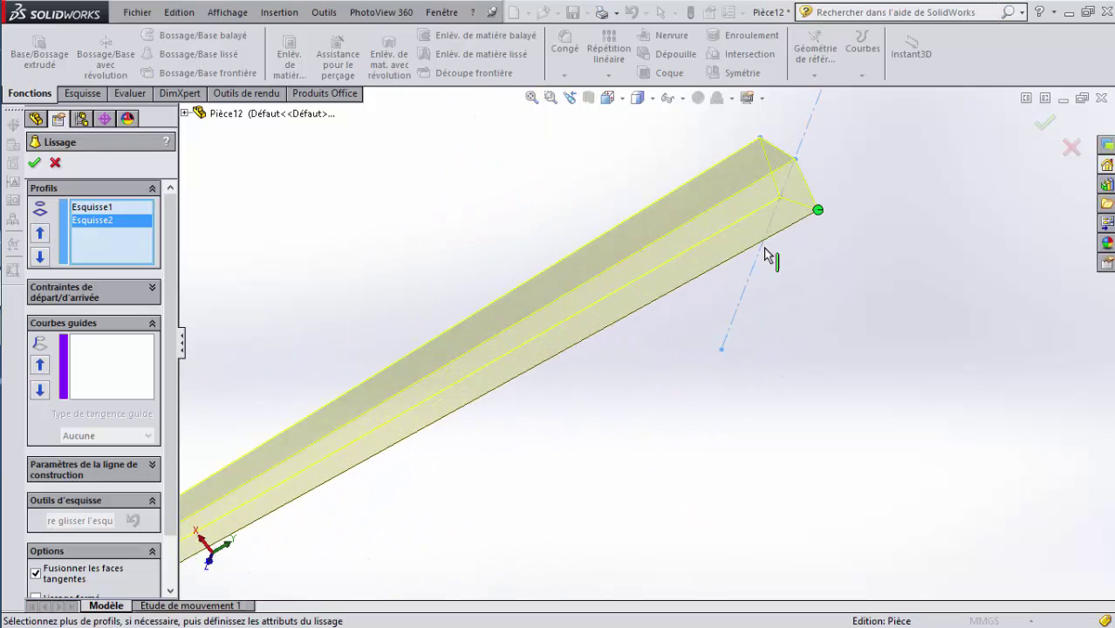
{"action": "left_click", "coordinate": [142, 357]}
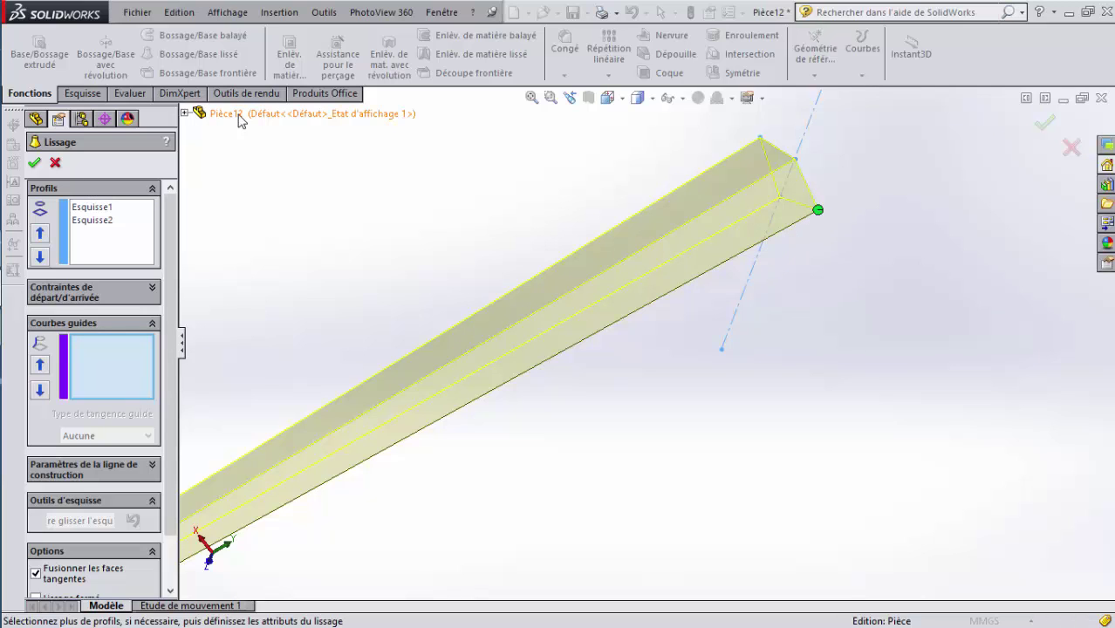
{"action": "left_click", "coordinate": [185, 114]}
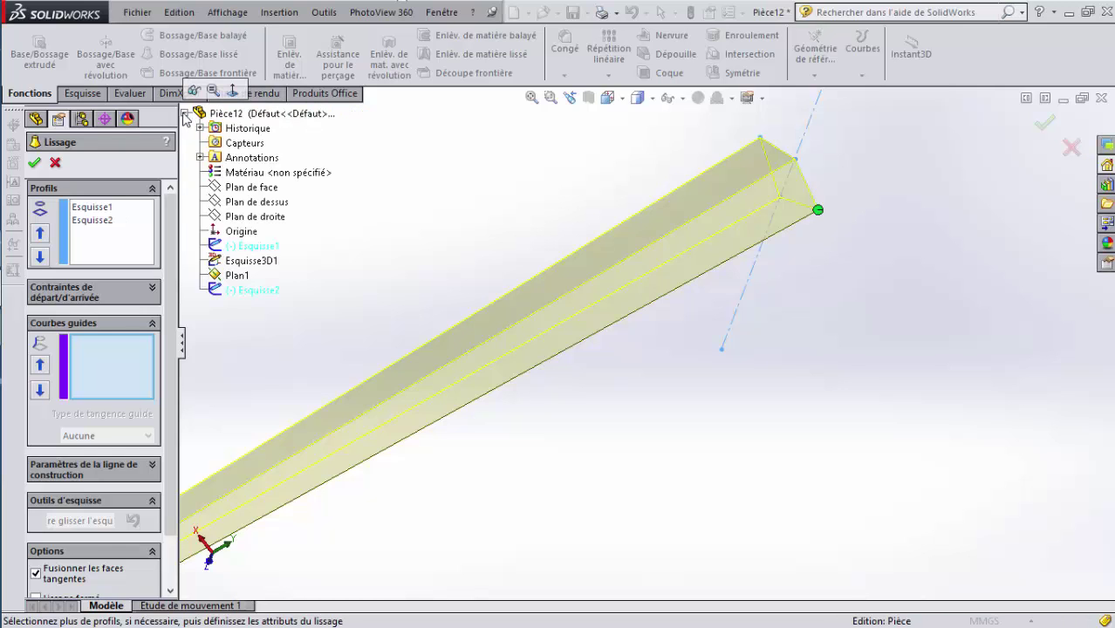
{"action": "left_click", "coordinate": [262, 260]}
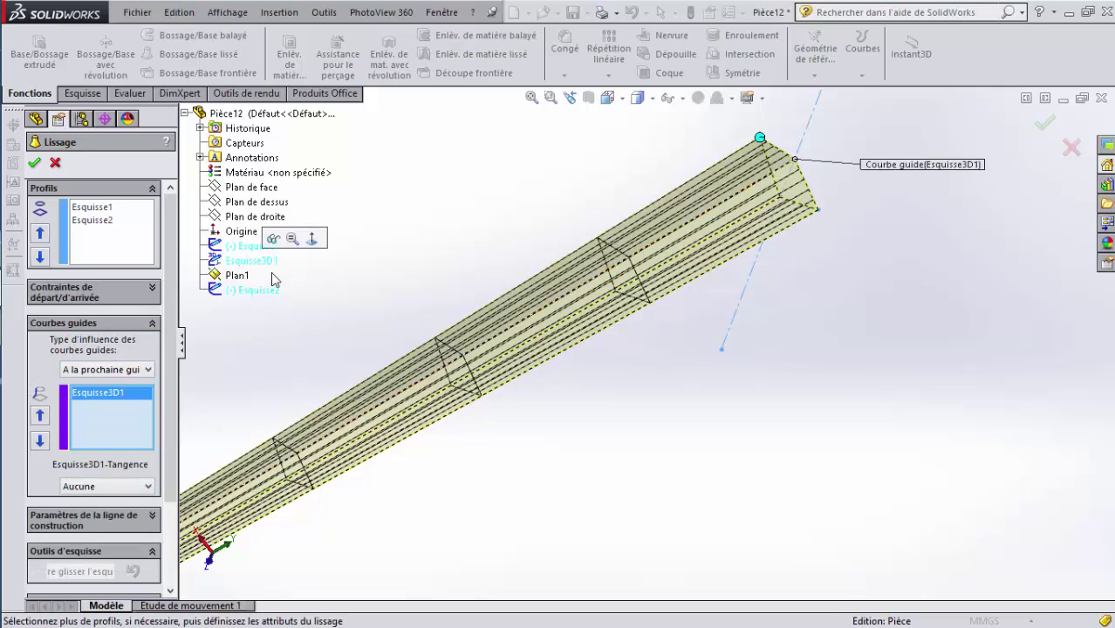
{"action": "scroll", "coordinate": [405, 450], "scroll_direction": "up", "scroll_amount": 3}
{"action": "middle_click_drag", "start_coordinate": [450, 362], "coordinate": [464, 359]}
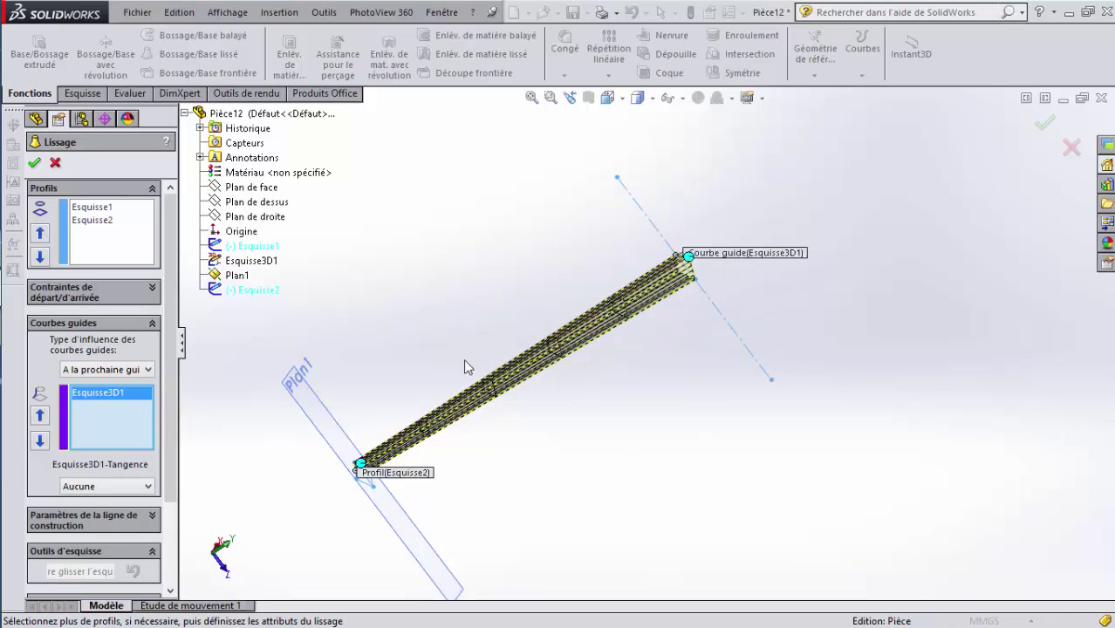
{"action": "scroll", "coordinate": [590, 370], "scroll_direction": "down", "scroll_amount": 3}
{"action": "scroll", "coordinate": [724, 292], "scroll_direction": "up", "scroll_amount": 2}
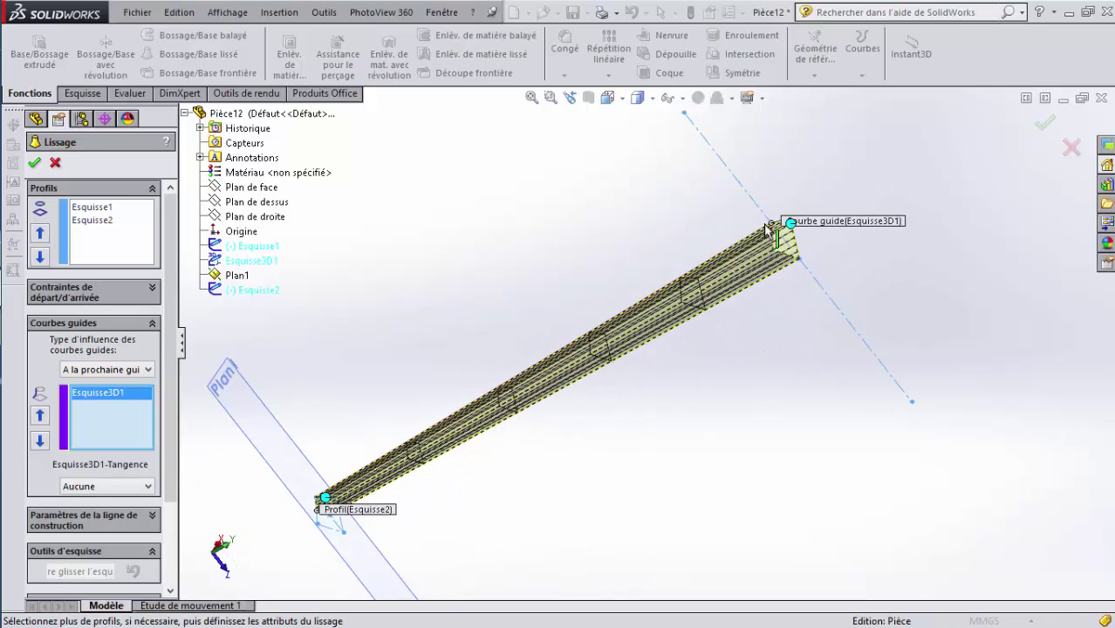
{"action": "middle_click_drag", "start_coordinate": [523, 493], "coordinate": [598, 378]}
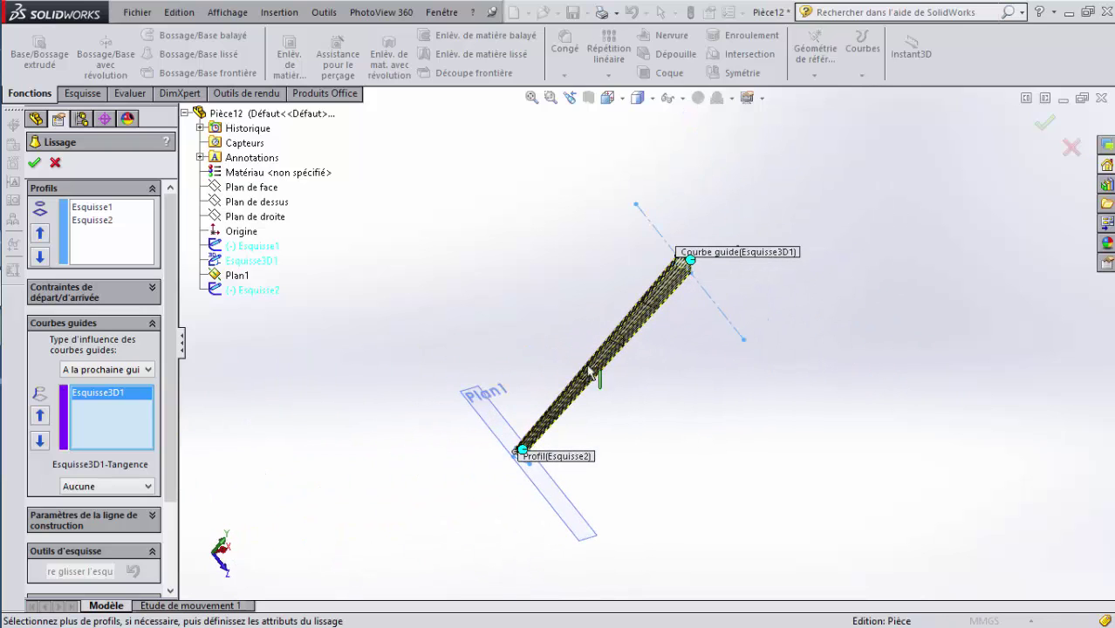
{"action": "middle_click_drag", "start_coordinate": [660, 312], "coordinate": [677, 307]}
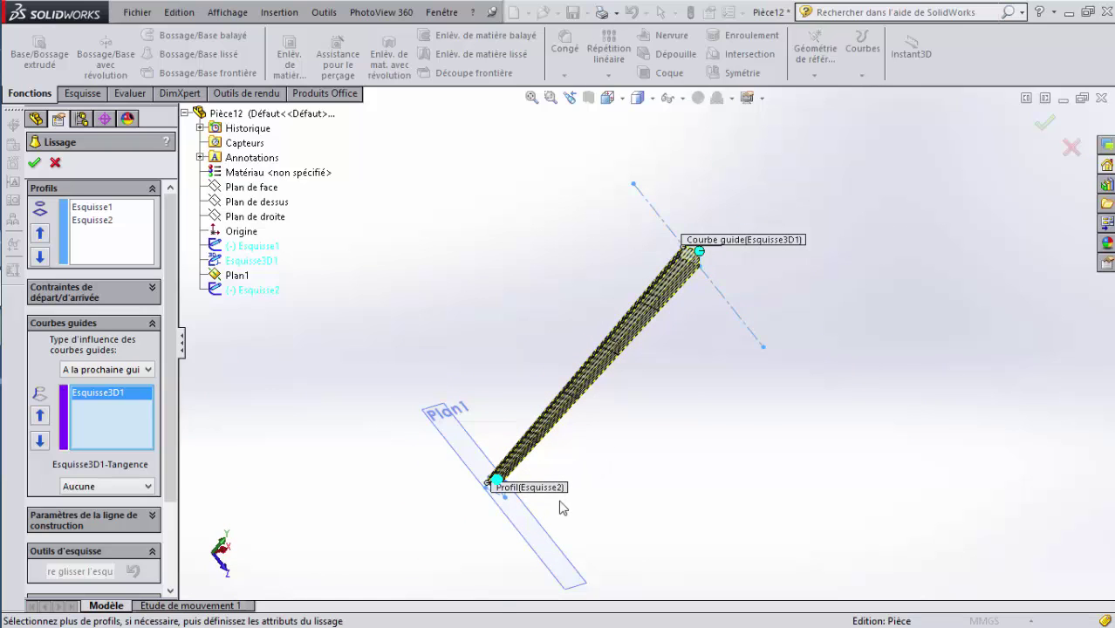
{"action": "left_click", "coordinate": [34, 162]}
Open a new sketch on the large upper end face of the lofted body
{"action": "left_click", "coordinate": [422, 407]}
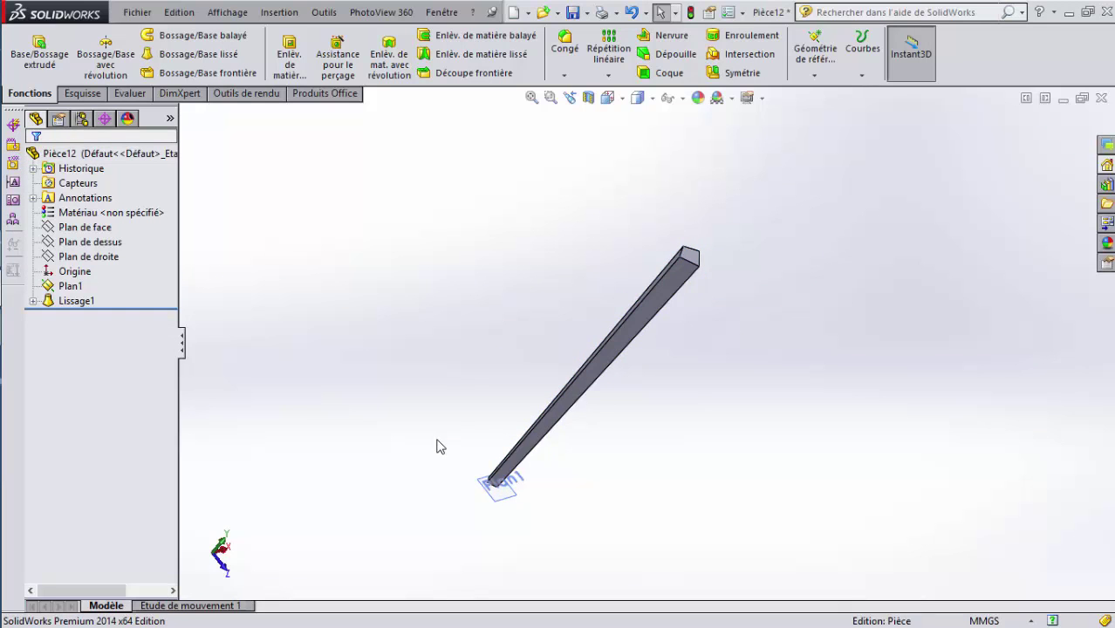
{"action": "middle_click_drag", "start_coordinate": [438, 445], "coordinate": [709, 219]}
{"action": "scroll", "coordinate": [625, 416], "scroll_direction": "down", "scroll_amount": 3}
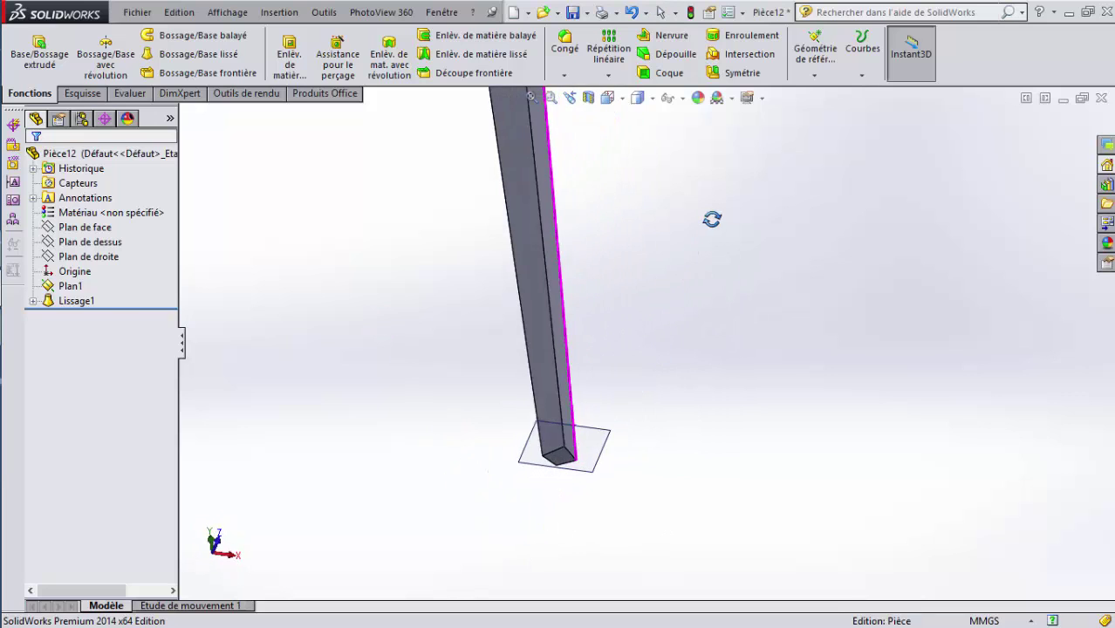
{"action": "scroll", "coordinate": [685, 398], "scroll_direction": "up", "scroll_amount": 5}
{"action": "middle_click_drag", "start_coordinate": [674, 273], "coordinate": [659, 298]}
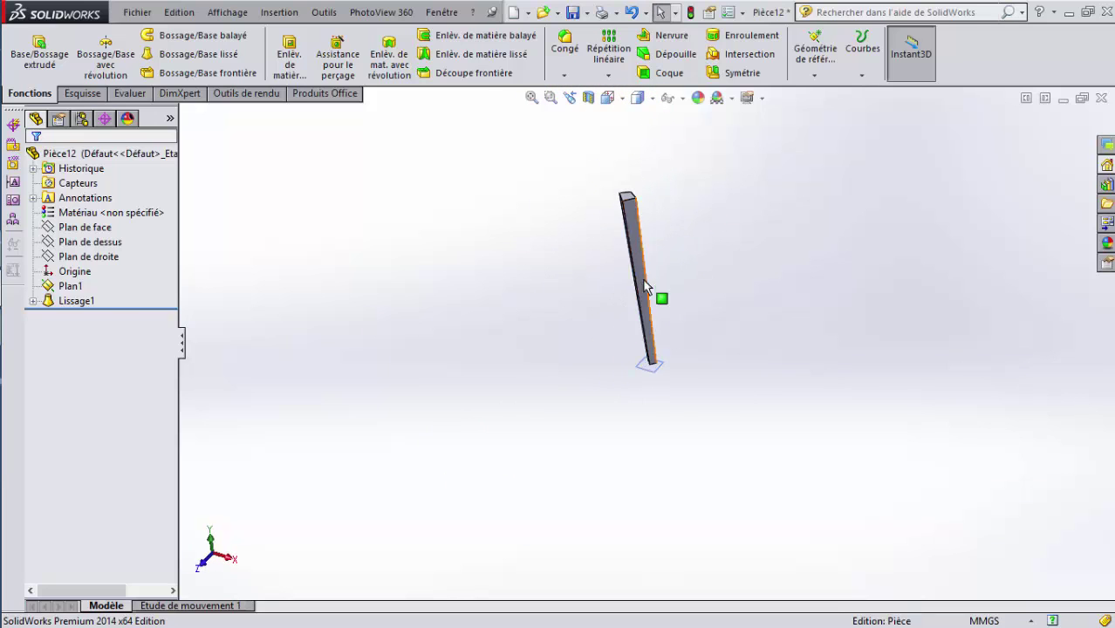
{"action": "scroll", "coordinate": [677, 286], "scroll_direction": "down", "scroll_amount": 5}
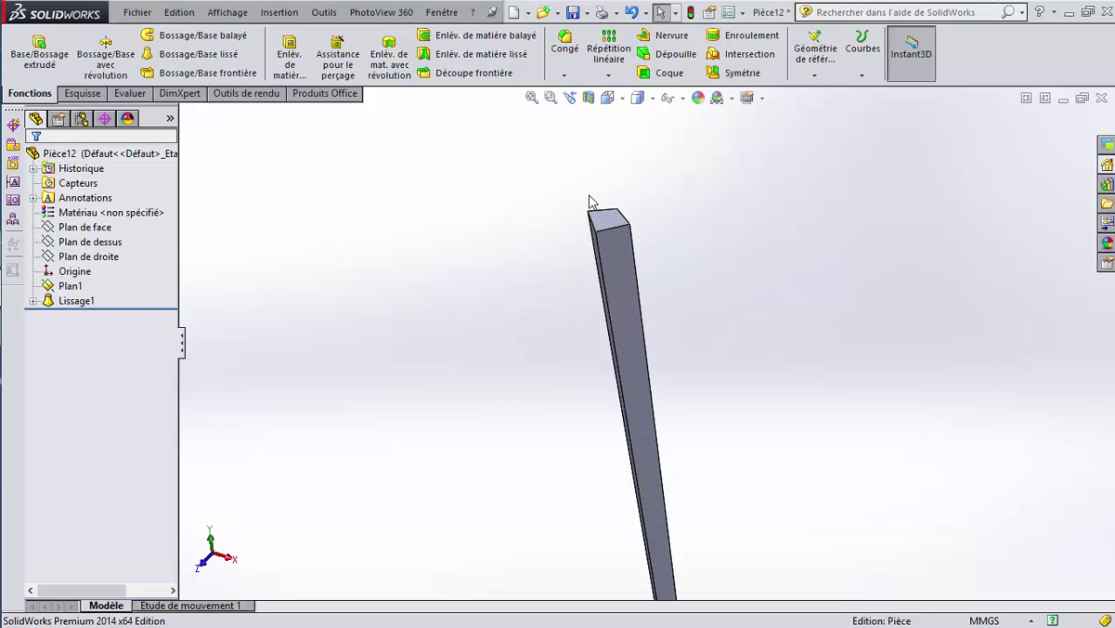
{"action": "scroll", "coordinate": [624, 256], "scroll_direction": "down", "scroll_amount": 2}
{"action": "left_click", "coordinate": [625, 255]}
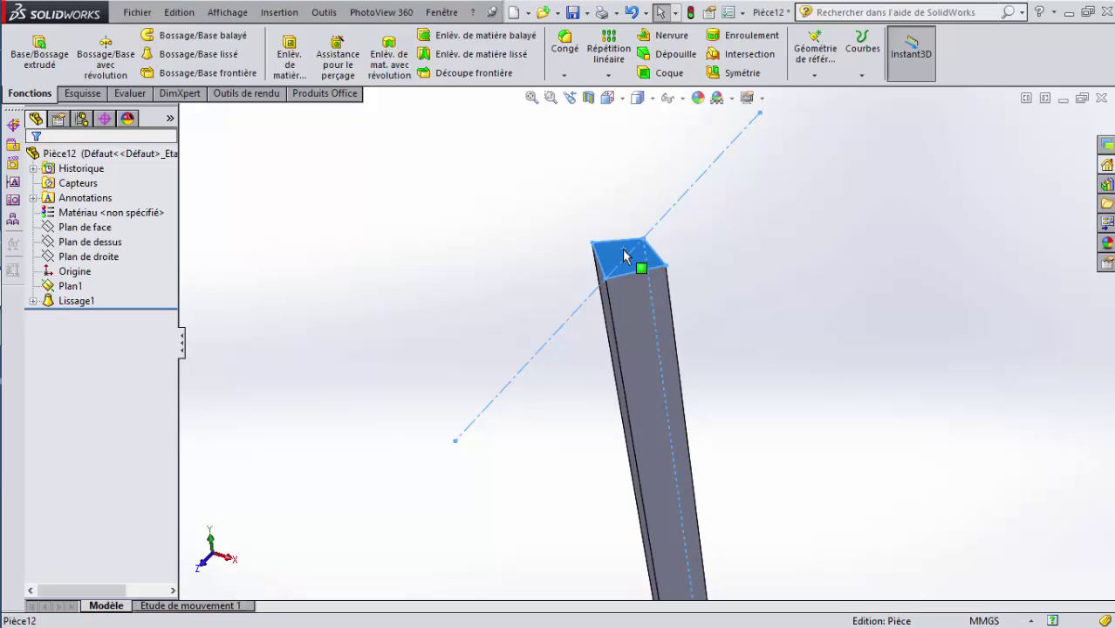
{"action": "right_click", "coordinate": [625, 256]}
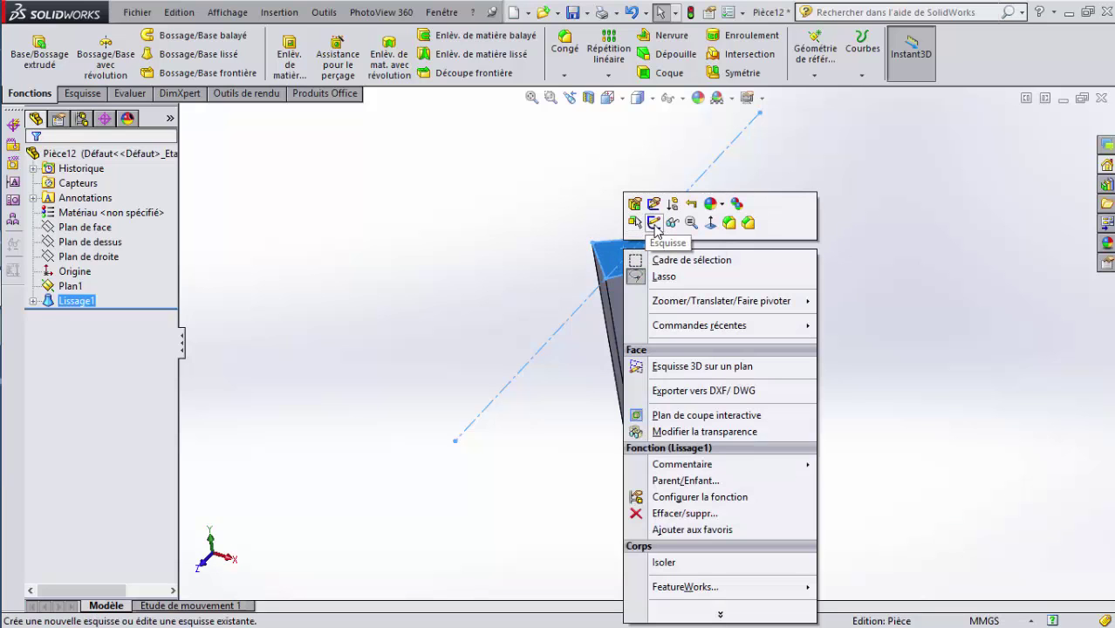
{"action": "left_click", "coordinate": [653, 223]}
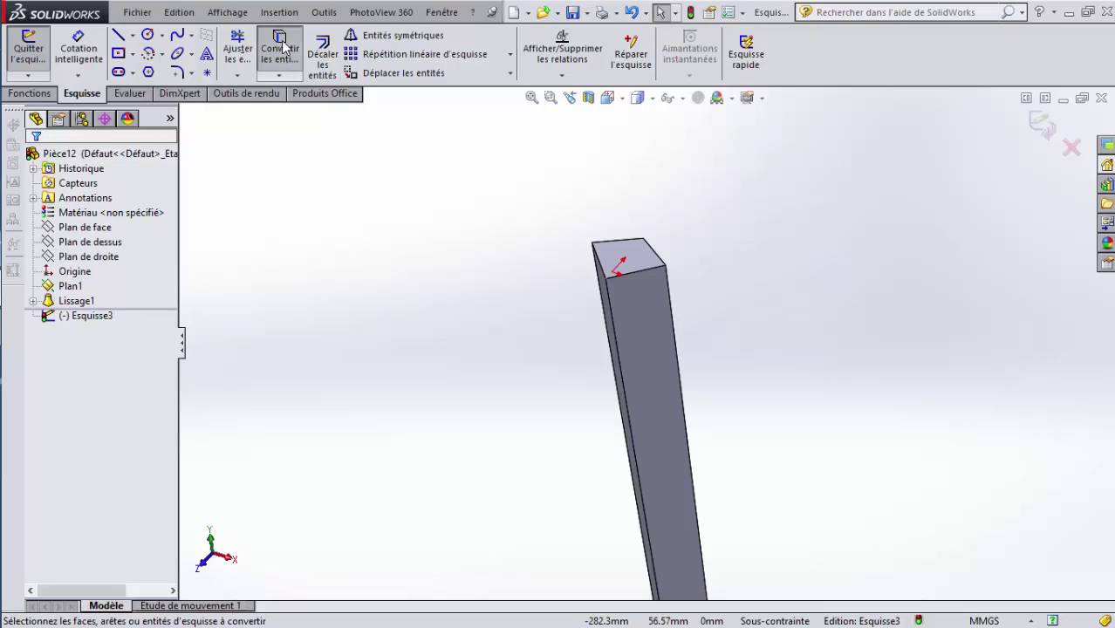
Convert the upper end face's edges into sketch entities
{"action": "left_click", "coordinate": [280, 46]}
{"action": "middle_click_drag", "start_coordinate": [410, 384], "coordinate": [584, 309]}
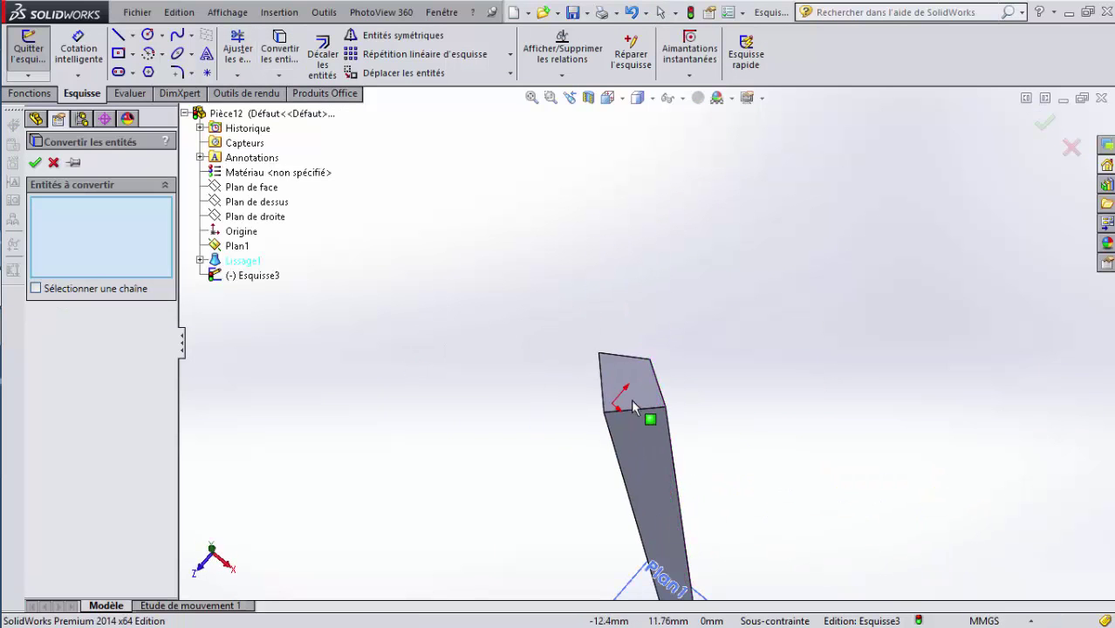
{"action": "left_click", "coordinate": [638, 400]}
{"action": "scroll", "coordinate": [644, 414], "scroll_direction": "down", "scroll_amount": 4}
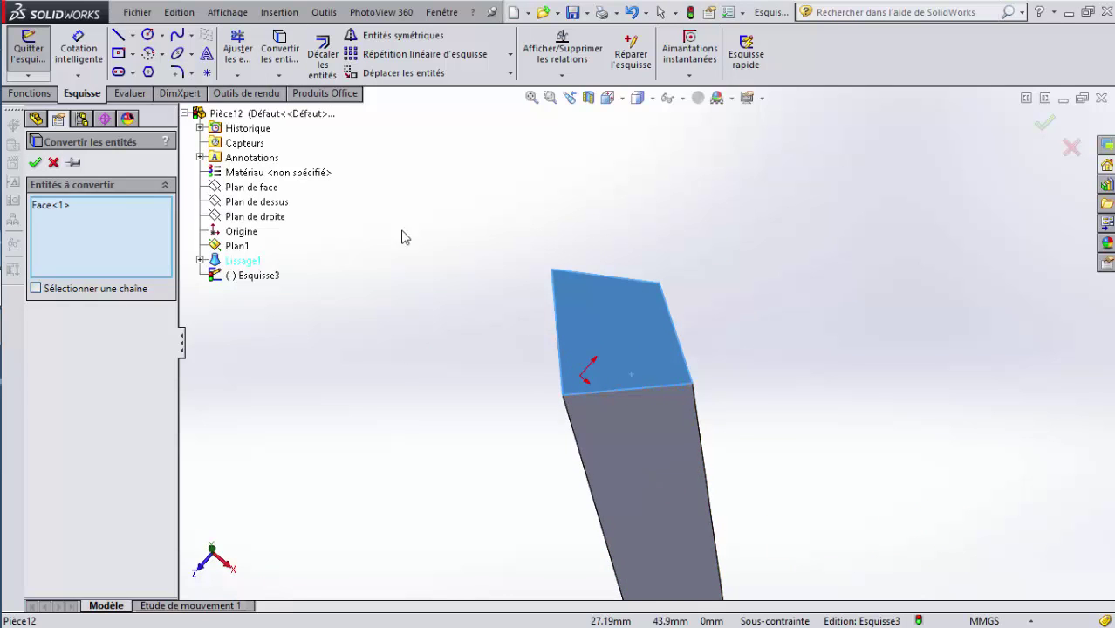
{"action": "left_click", "coordinate": [39, 164]}
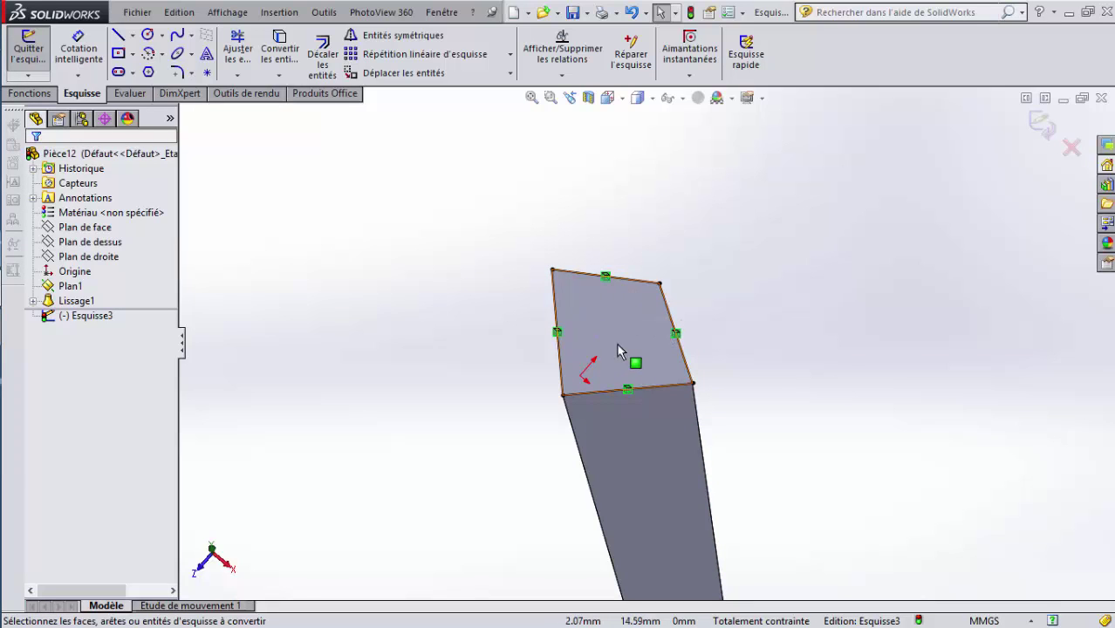
Extrude the converted profile upward 105 mm, blind, as a separate body with result merging turned off
{"action": "left_click", "coordinate": [32, 93]}
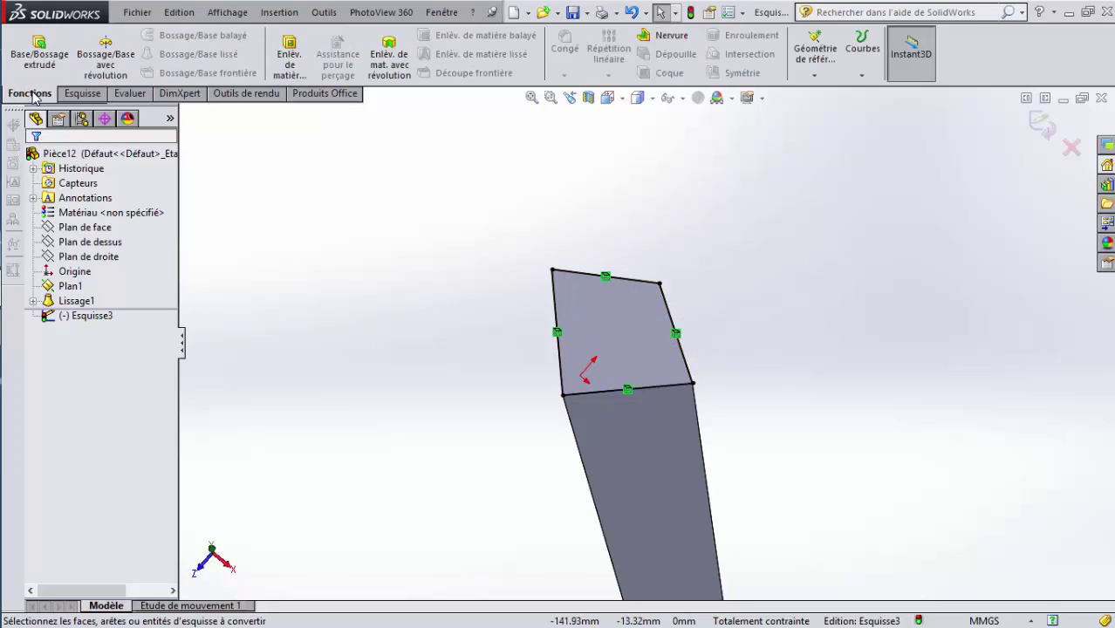
{"action": "left_click", "coordinate": [39, 51]}
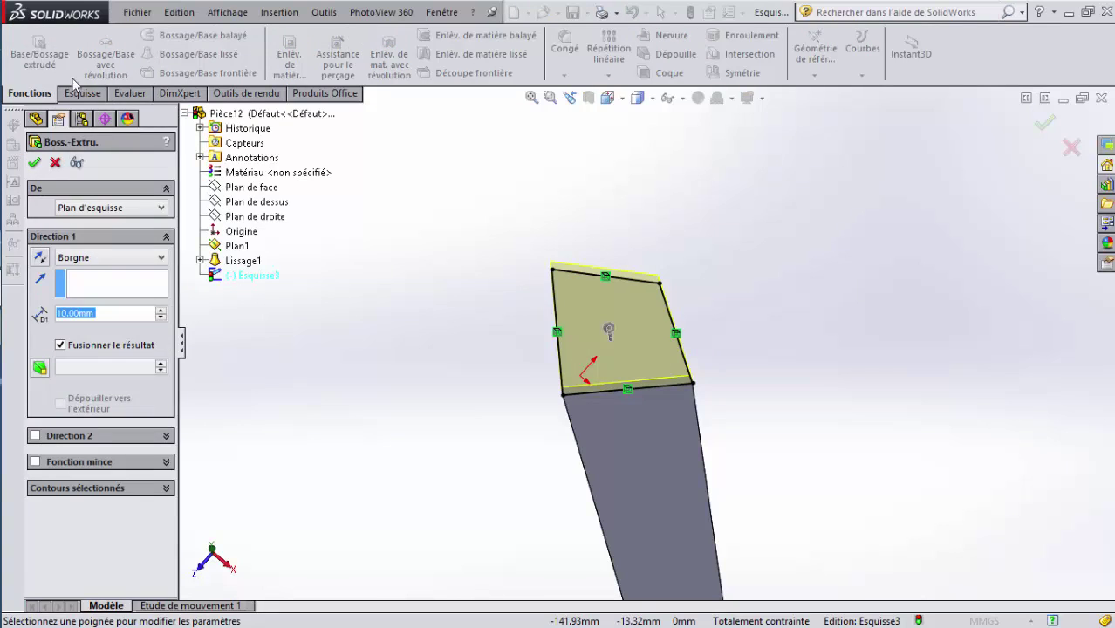
{"action": "middle_click_drag", "start_coordinate": [606, 351], "coordinate": [608, 299]}
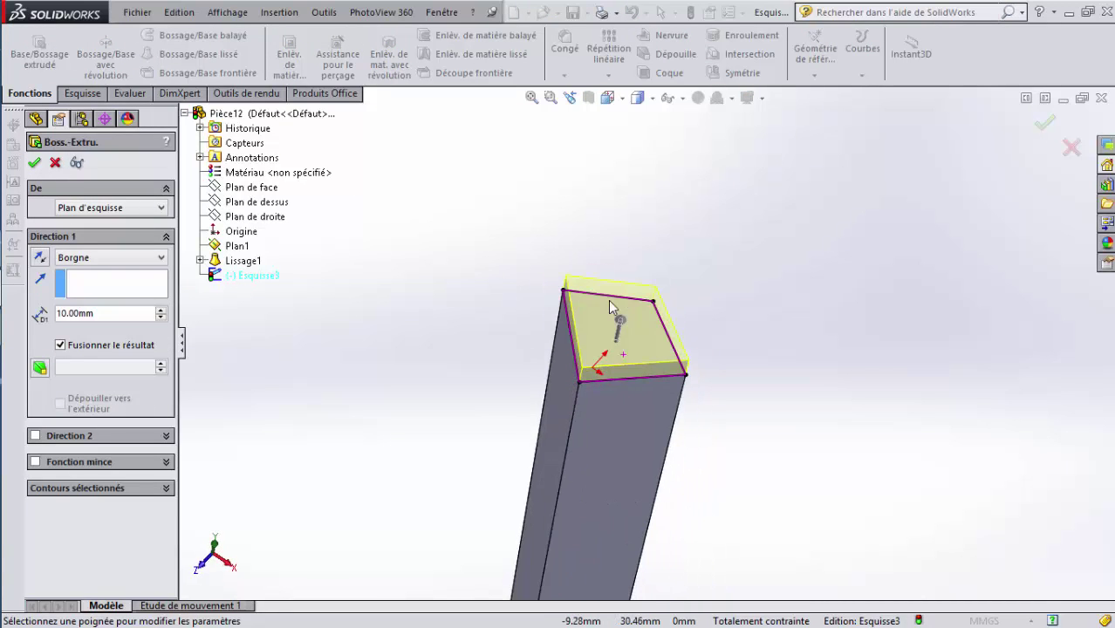
{"action": "middle_click_drag", "start_coordinate": [646, 375], "coordinate": [629, 401]}
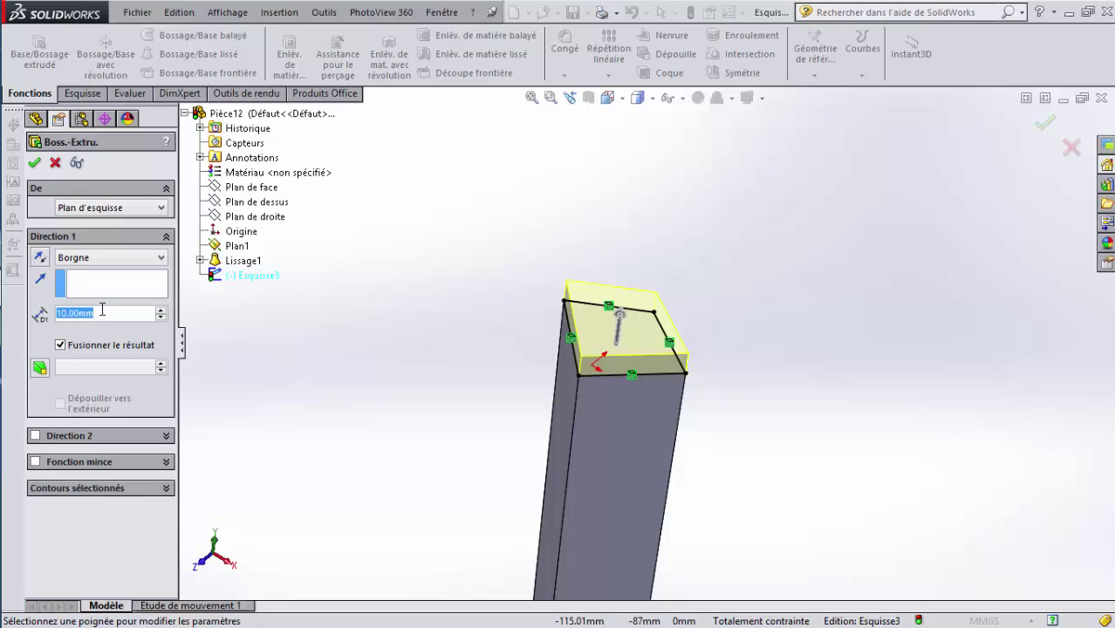
{"action": "type", "text": "105"}
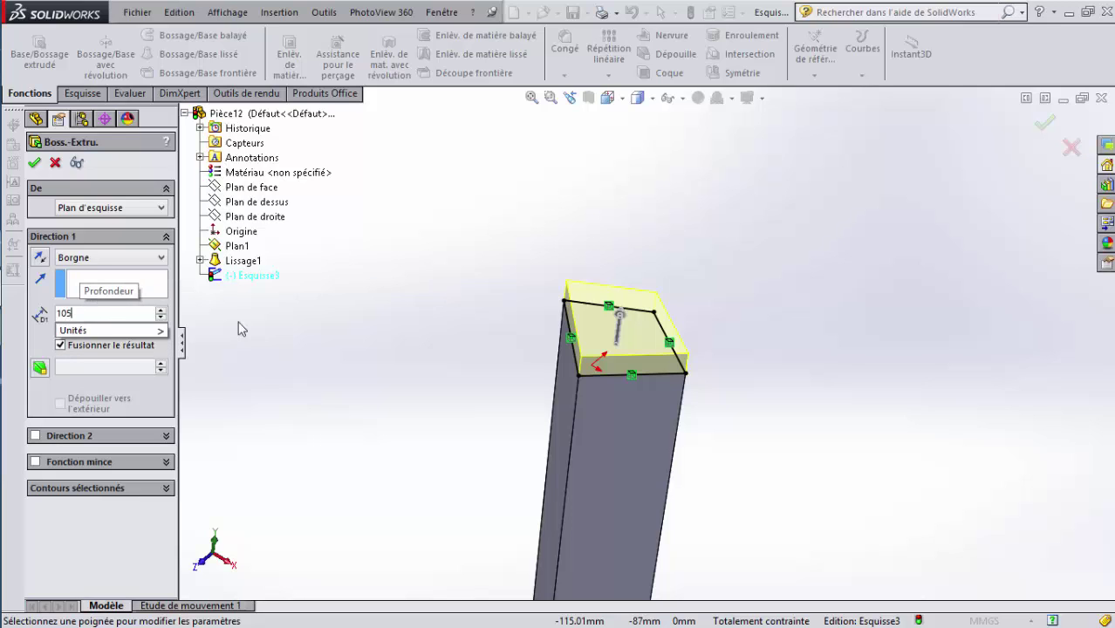
{"action": "key", "text": "Return"}
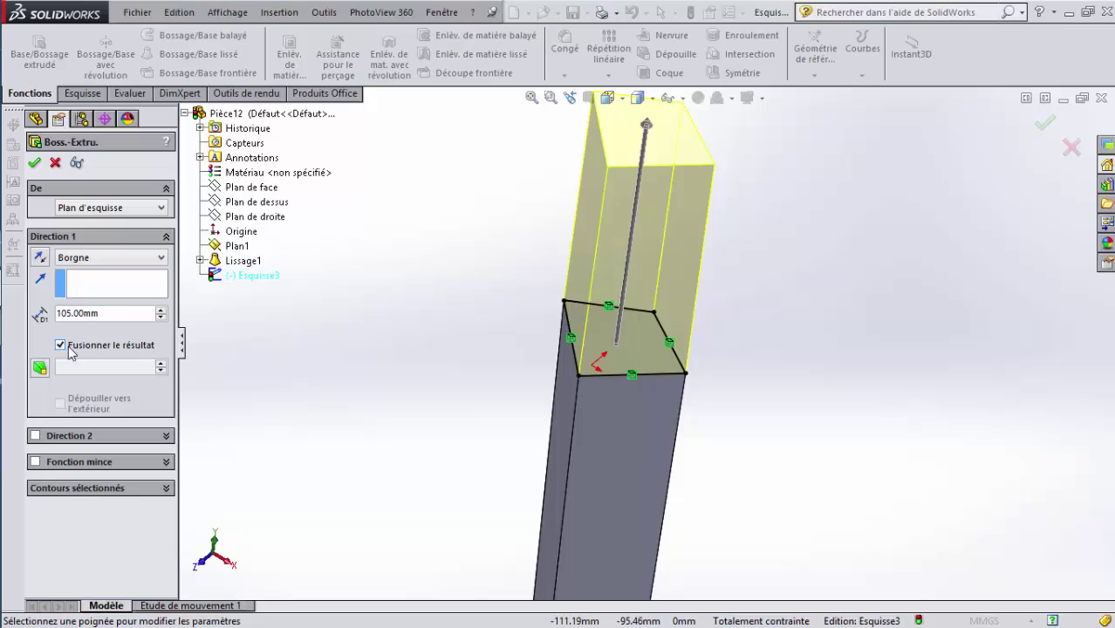
{"action": "left_click", "coordinate": [35, 164]}
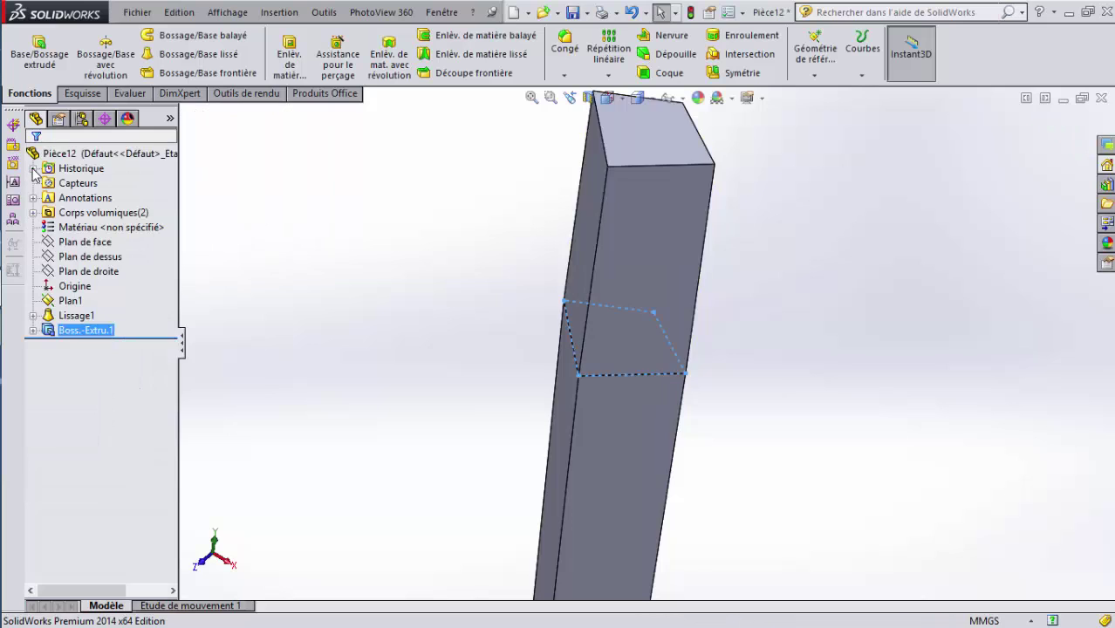
Examine the junction between the extruded block and the lofted body from several sides
{"action": "left_click", "coordinate": [396, 368]}
{"action": "mouse_move", "coordinate": [515, 362]}
{"action": "middle_mouse_down"}
{"action": "mouse_move", "coordinate": [613, 346]}
{"action": "mouse_move", "coordinate": [657, 363]}
{"action": "middle_mouse_up"}
{"action": "middle_click_drag", "start_coordinate": [624, 323], "coordinate": [565, 325]}
{"action": "scroll", "coordinate": [565, 326], "scroll_direction": "up", "scroll_amount": 4}
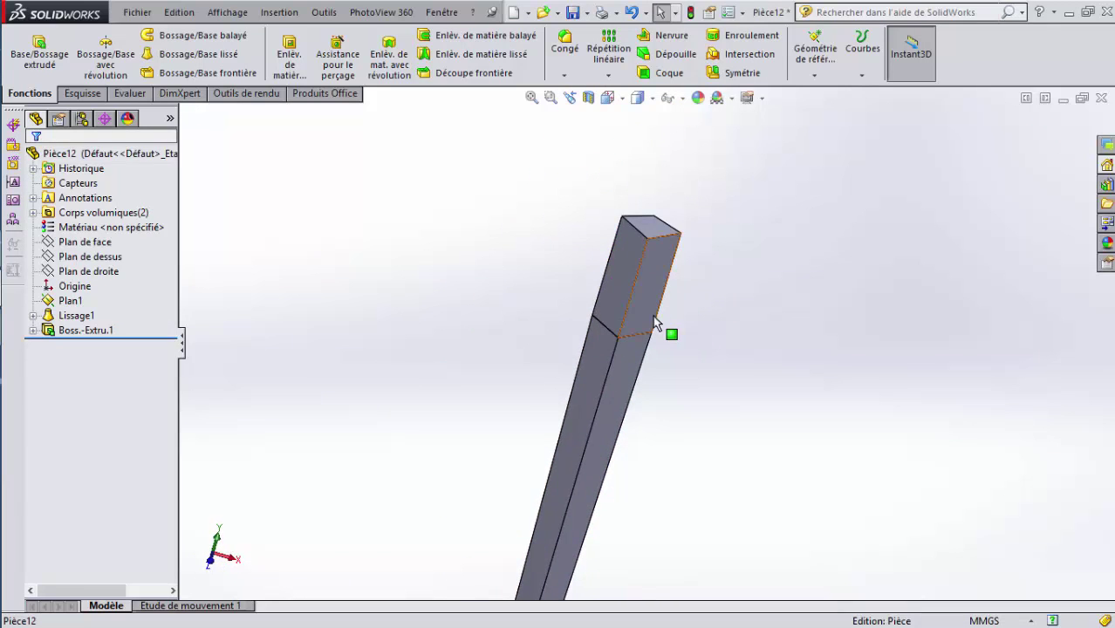
{"action": "middle_click_drag", "start_coordinate": [716, 323], "coordinate": [690, 307]}
{"action": "scroll", "coordinate": [677, 331], "scroll_direction": "down", "scroll_amount": 3}
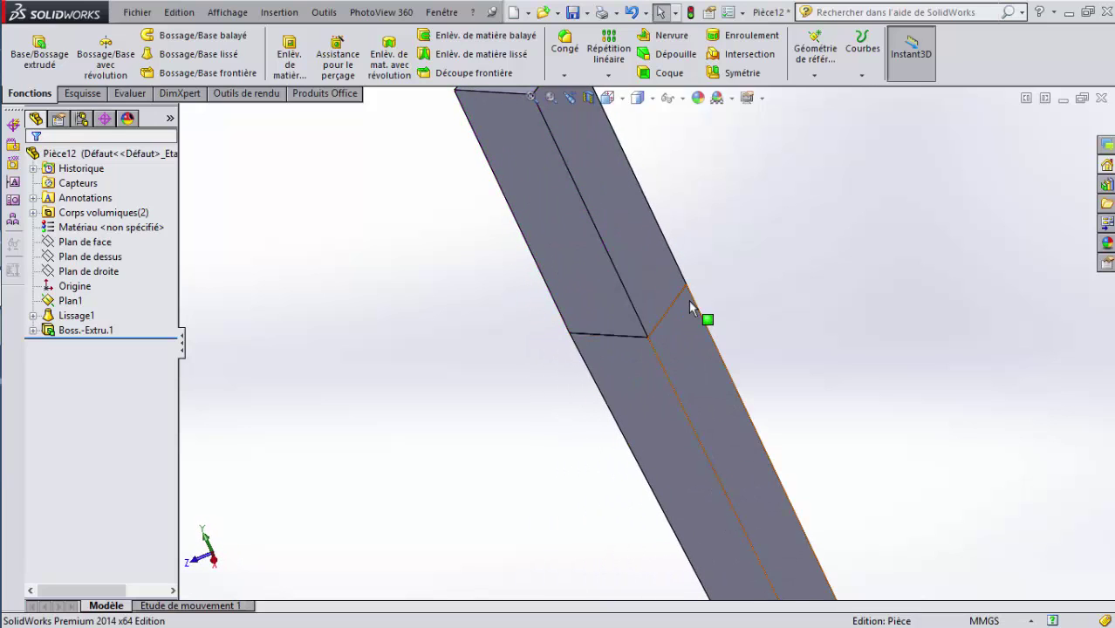
Edit the 105 mm block extrusion and turn on result merging with the lofted body
{"action": "middle_click_drag", "start_coordinate": [619, 328], "coordinate": [634, 386]}
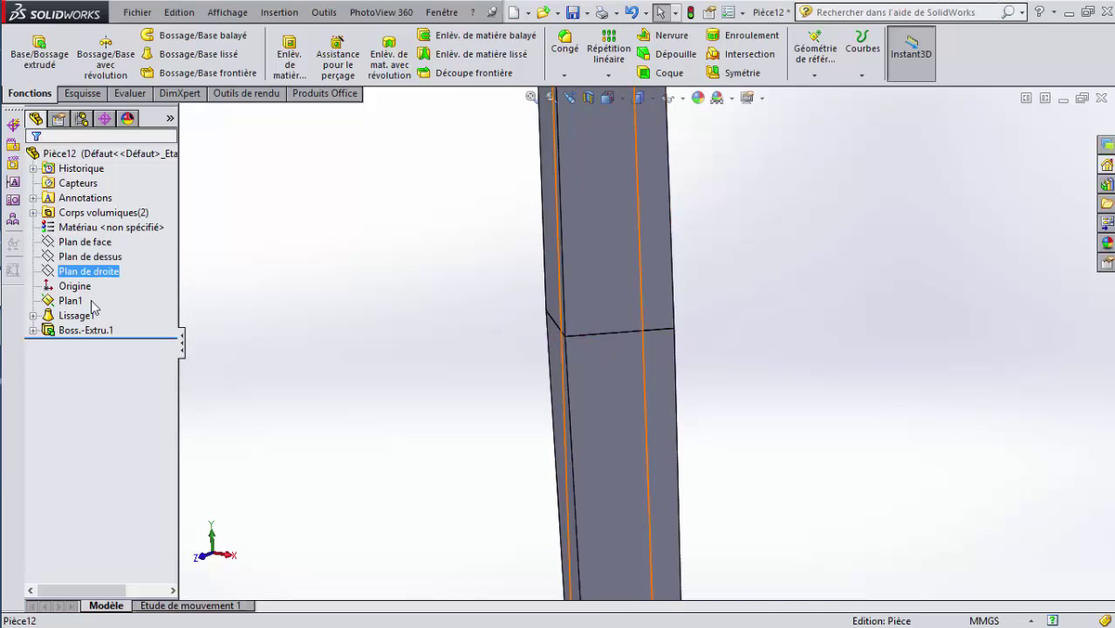
{"action": "left_click", "coordinate": [100, 332]}
{"action": "right_click", "coordinate": [100, 333]}
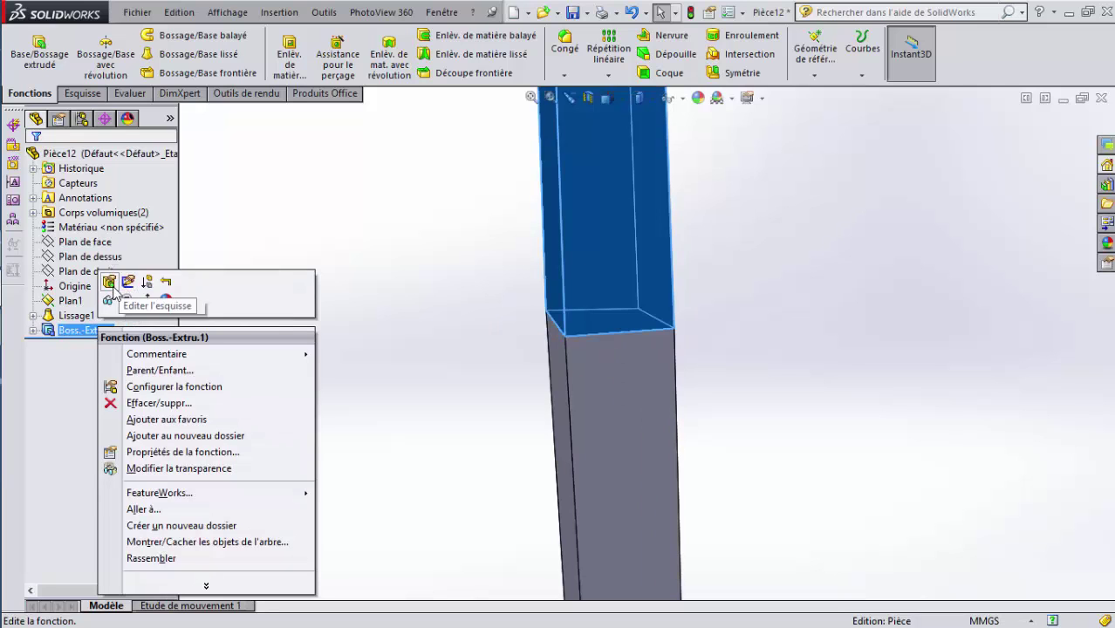
{"action": "left_click", "coordinate": [110, 284]}
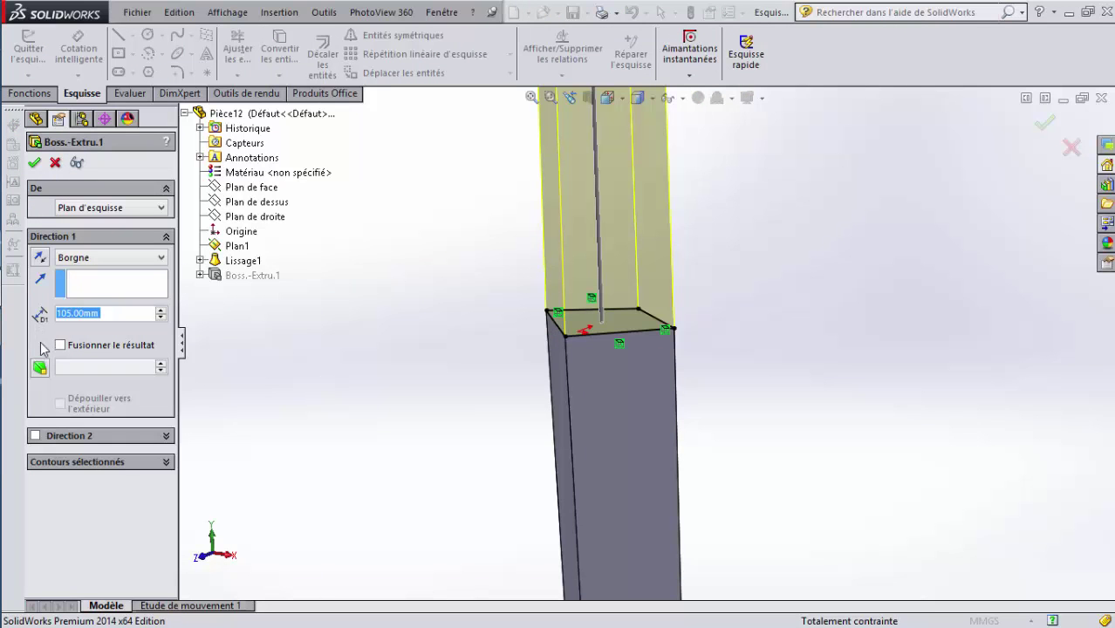
{"action": "left_click", "coordinate": [60, 345]}
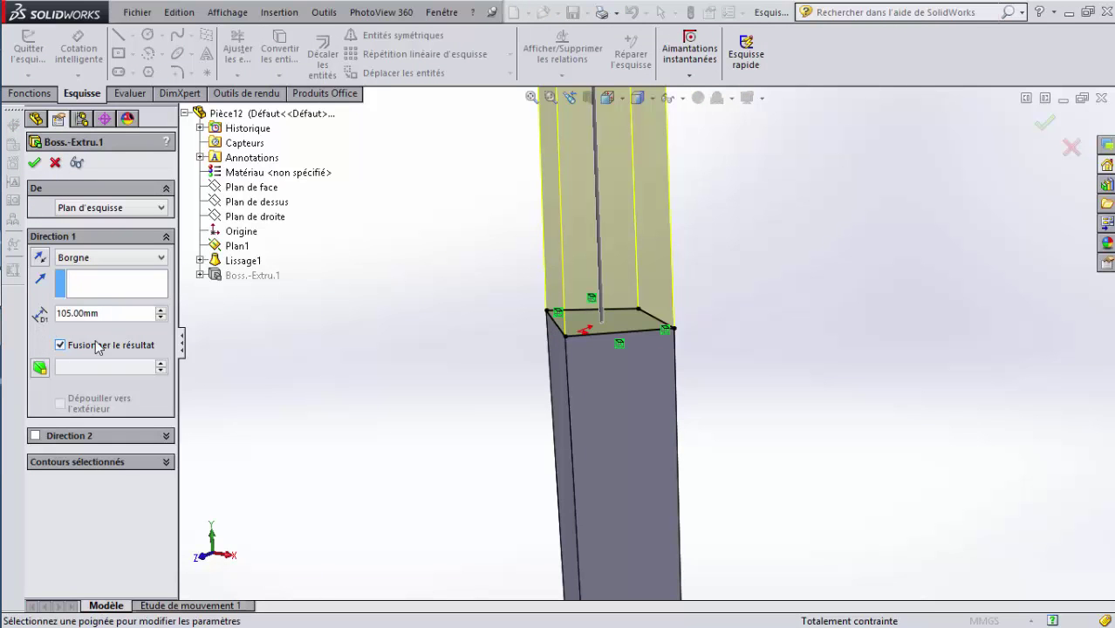
{"action": "left_click", "coordinate": [34, 162]}
Examine the junction between the merged block and the lofted leg from several sides
{"action": "scroll", "coordinate": [644, 344], "scroll_direction": "up", "scroll_amount": 4}
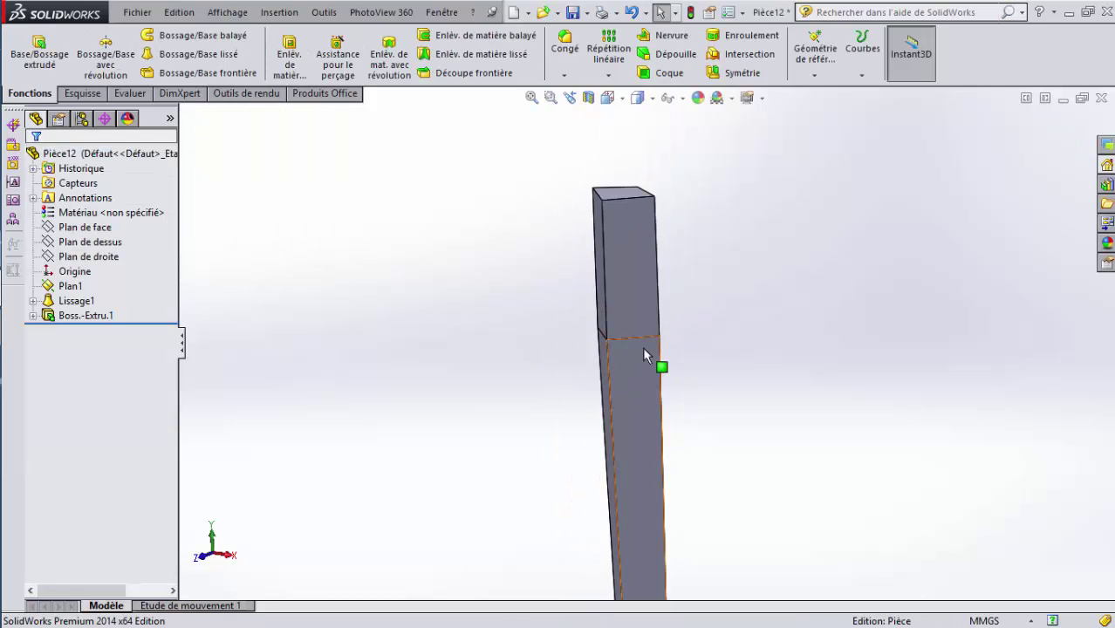
{"action": "middle_click_drag", "start_coordinate": [643, 347], "coordinate": [723, 325]}
{"action": "scroll", "coordinate": [594, 321], "scroll_direction": "down", "scroll_amount": 5}
{"action": "scroll", "coordinate": [615, 343], "scroll_direction": "up", "scroll_amount": 5}
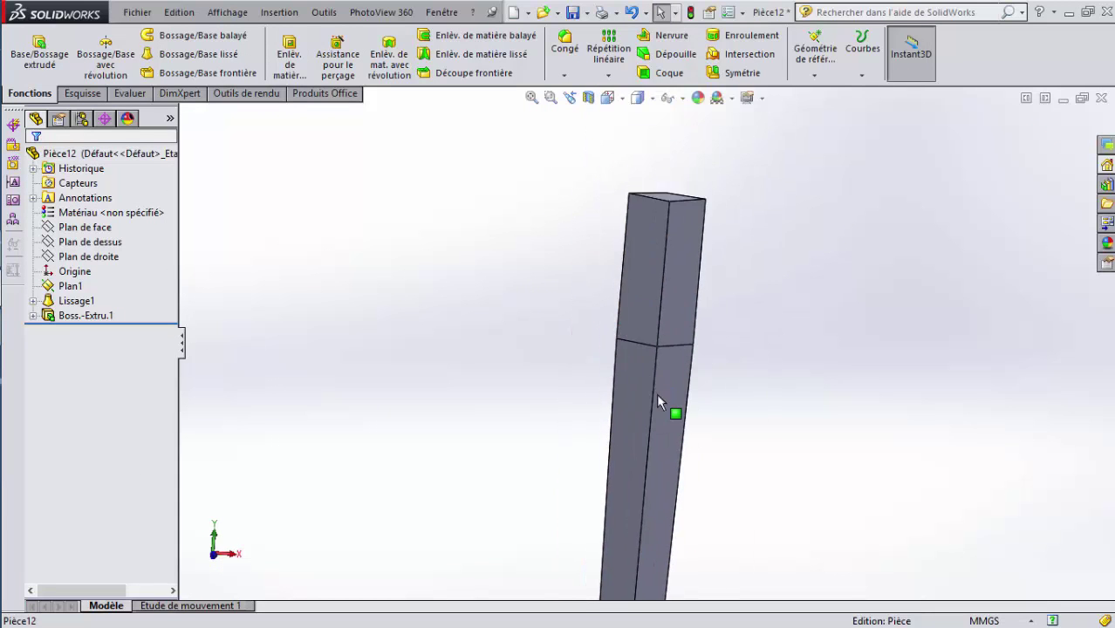
{"action": "middle_click_drag", "start_coordinate": [656, 392], "coordinate": [625, 366]}
{"action": "middle_click_drag", "start_coordinate": [610, 572], "coordinate": [711, 347]}
{"action": "middle_click_drag", "start_coordinate": [511, 345], "coordinate": [678, 311]}
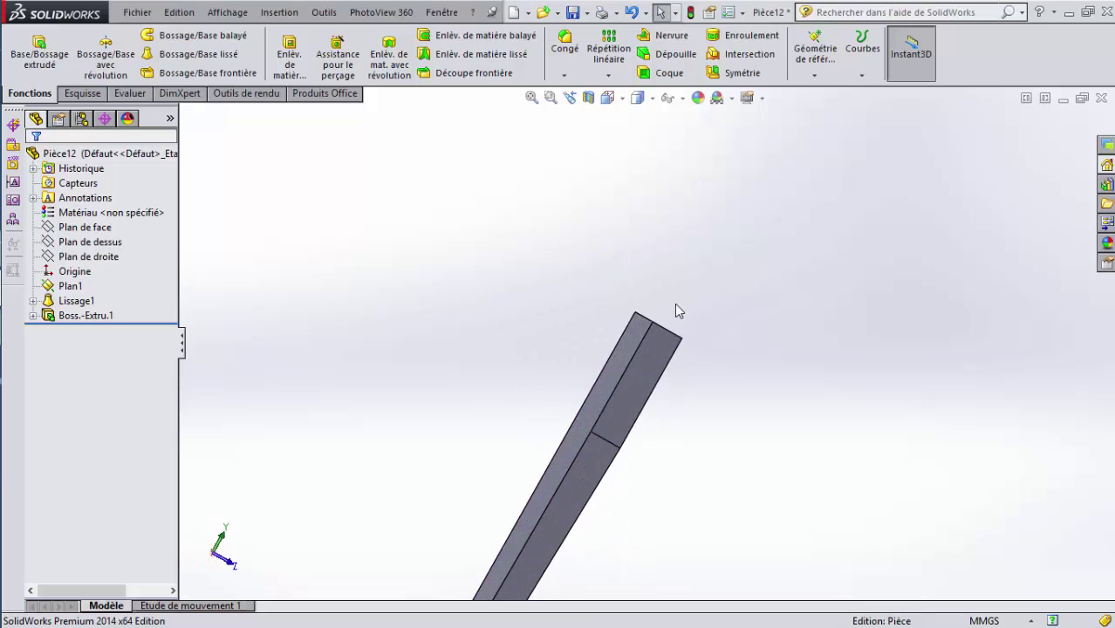
Turn off result merging in the upper block's extrusion to make it a separate body
{"action": "right_click", "coordinate": [104, 315]}
{"action": "left_click", "coordinate": [118, 271]}
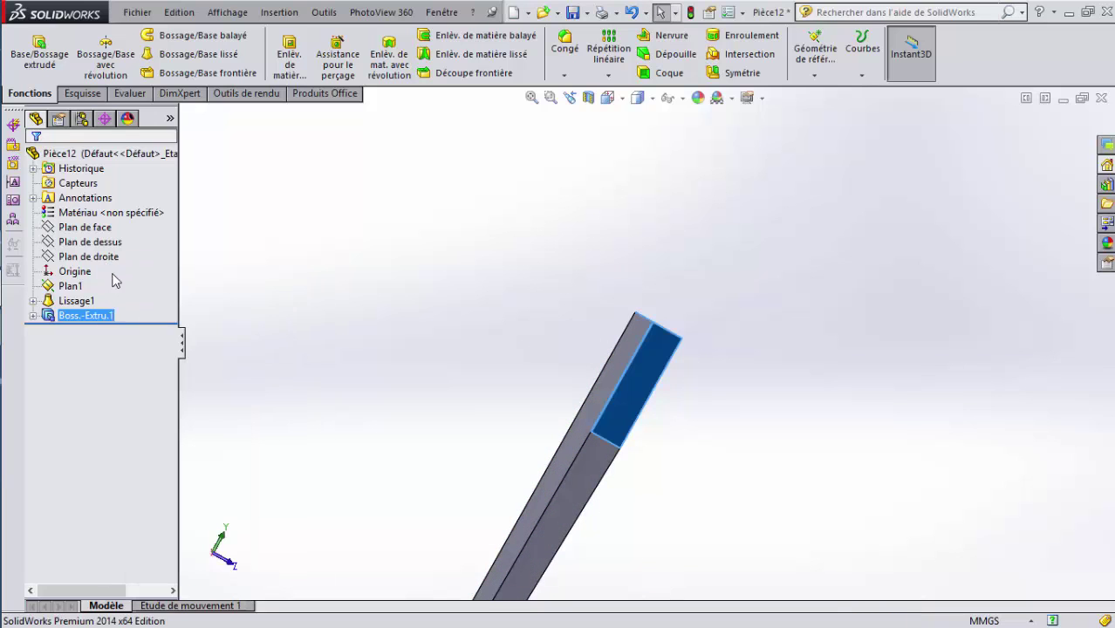
{"action": "left_click", "coordinate": [61, 346]}
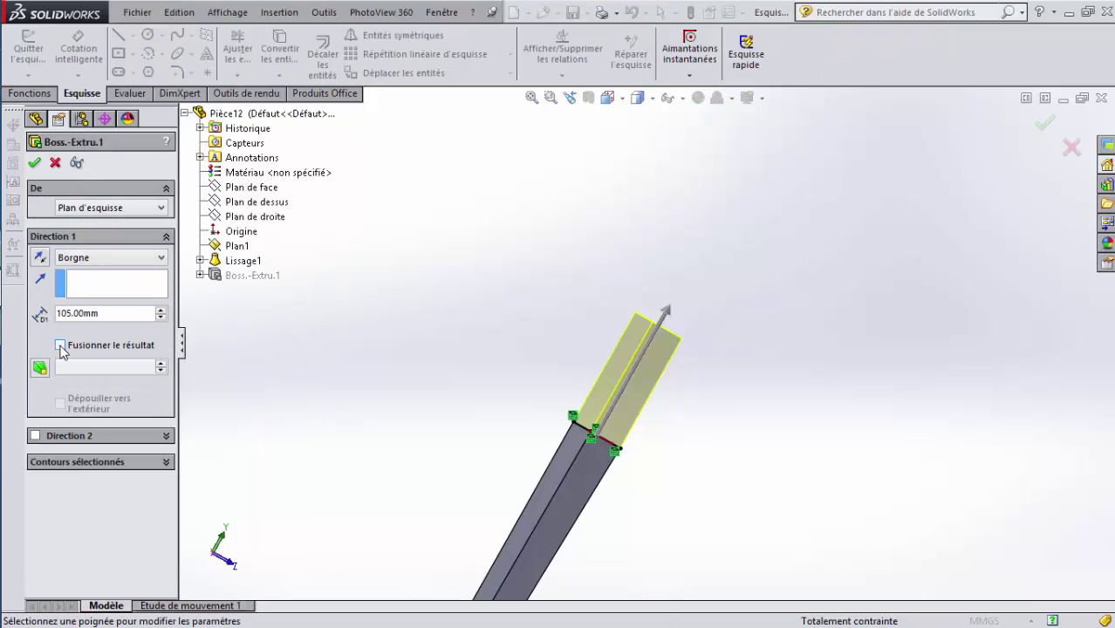
{"action": "left_click", "coordinate": [35, 164]}
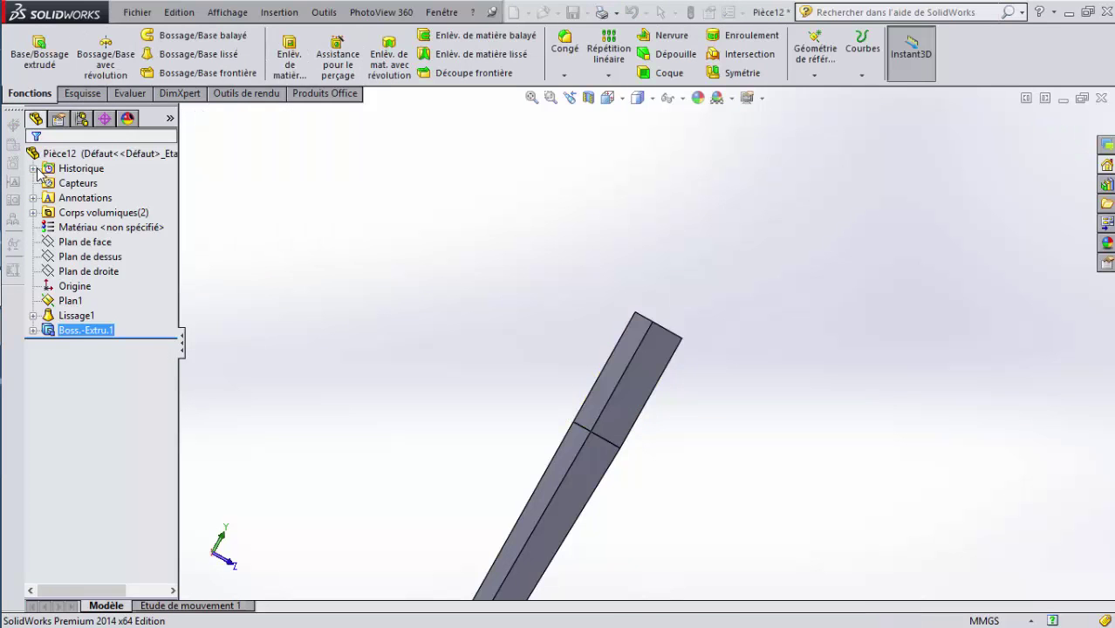
Turn result merging back on in the upper block's extrusion to join it with the lofted body
{"action": "middle_click_drag", "start_coordinate": [482, 392], "coordinate": [648, 470]}
{"action": "scroll", "coordinate": [620, 506], "scroll_direction": "up", "scroll_amount": 3}
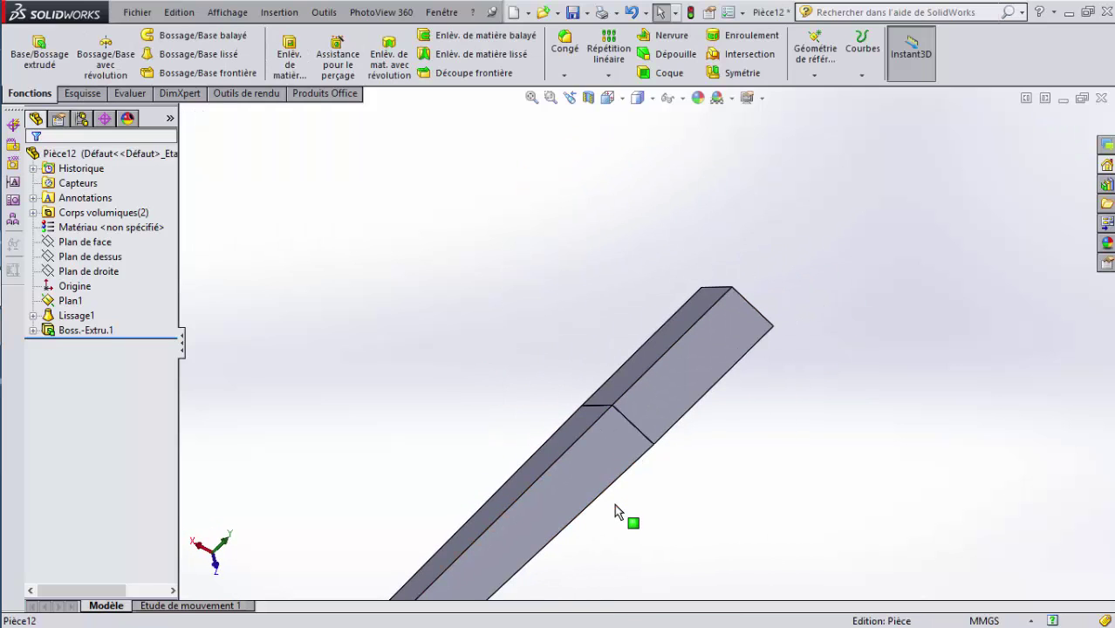
{"action": "scroll", "coordinate": [645, 401], "scroll_direction": "up", "scroll_amount": 3}
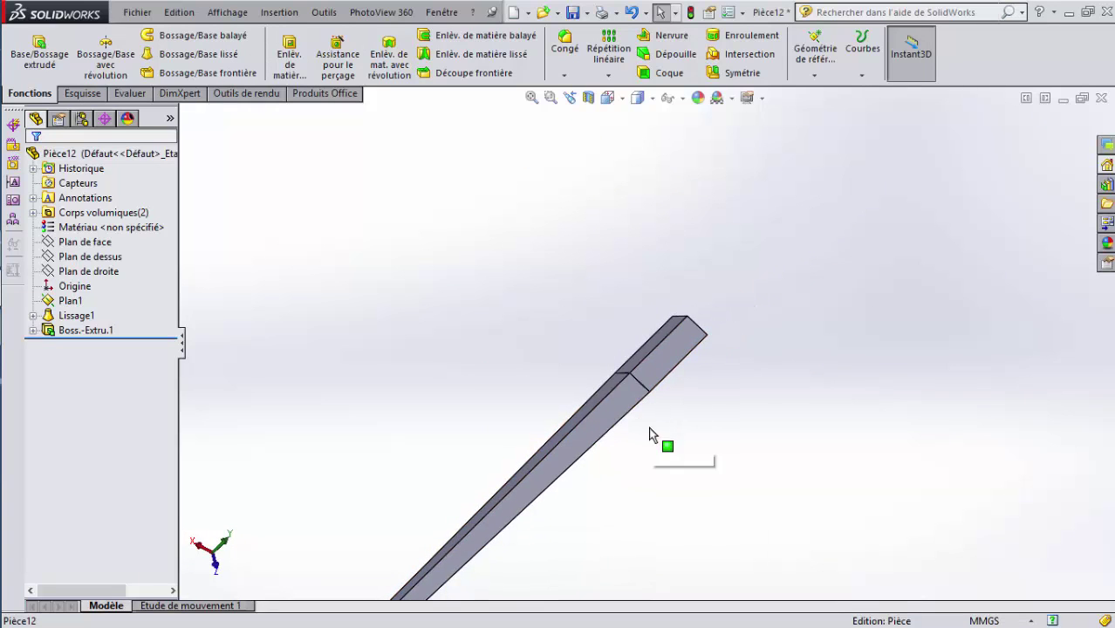
{"action": "scroll", "coordinate": [635, 395], "scroll_direction": "up", "scroll_amount": 2}
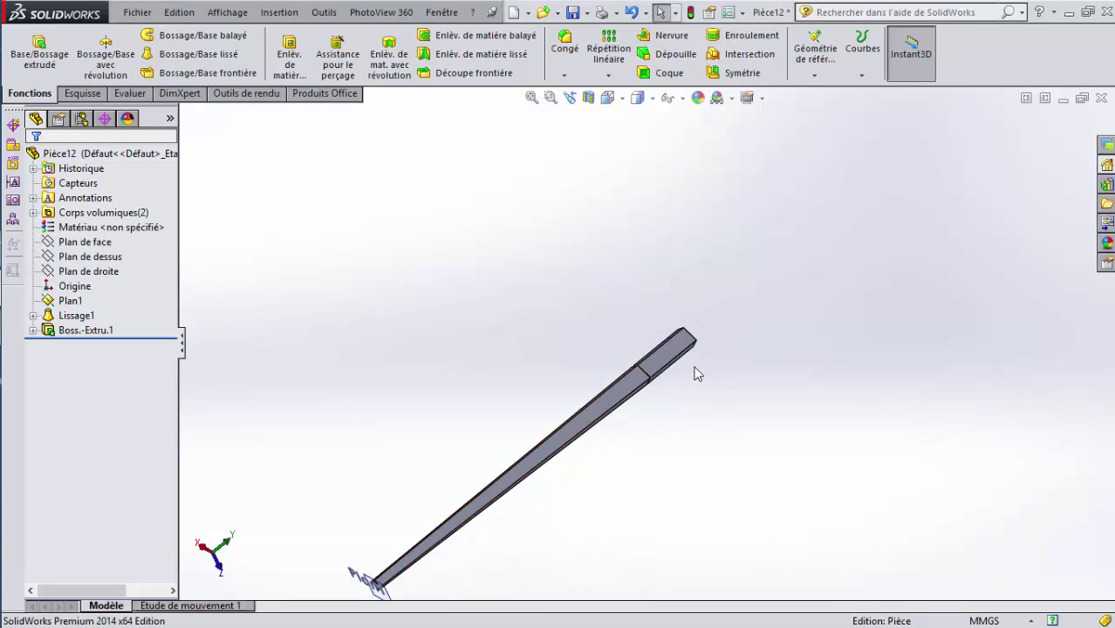
{"action": "scroll", "coordinate": [689, 375], "scroll_direction": "down", "scroll_amount": 4}
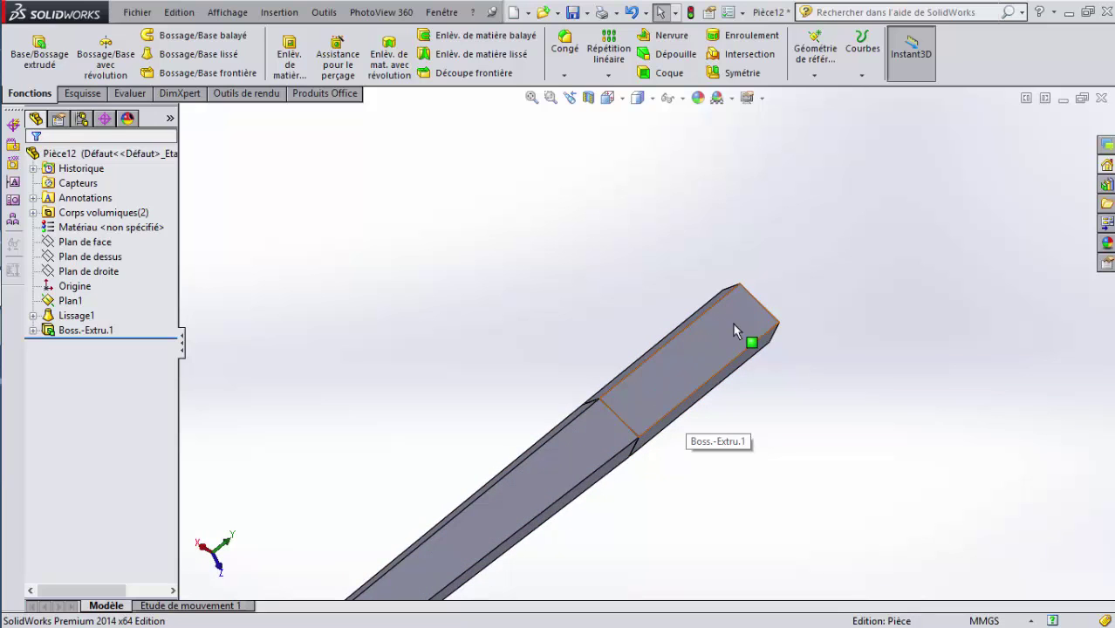
{"action": "left_click", "coordinate": [85, 335]}
{"action": "right_click", "coordinate": [86, 335]}
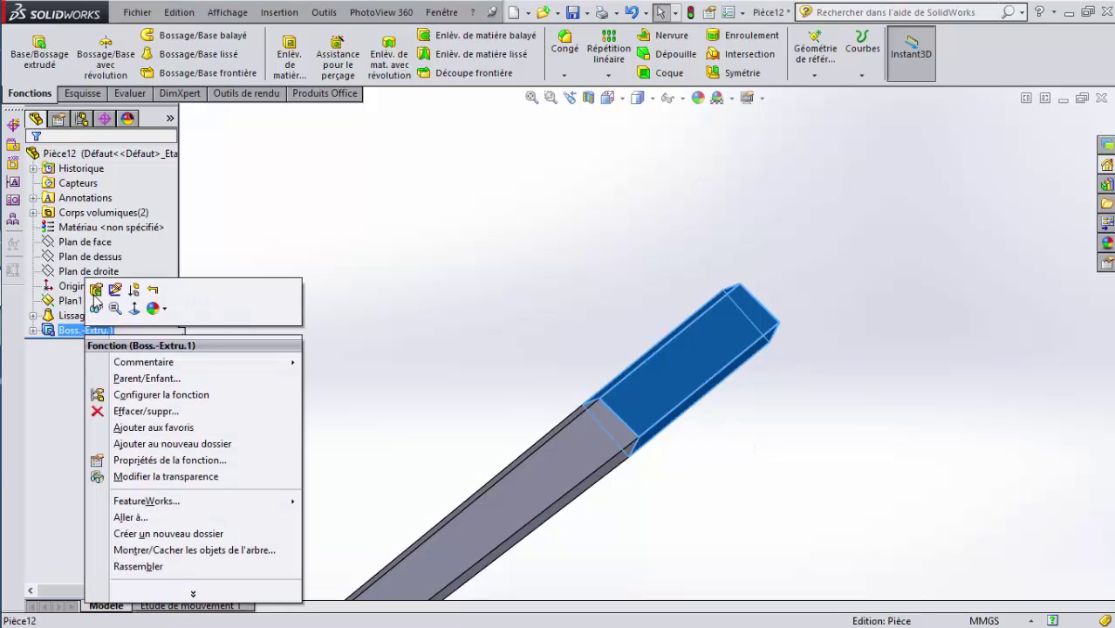
{"action": "left_click", "coordinate": [97, 294]}
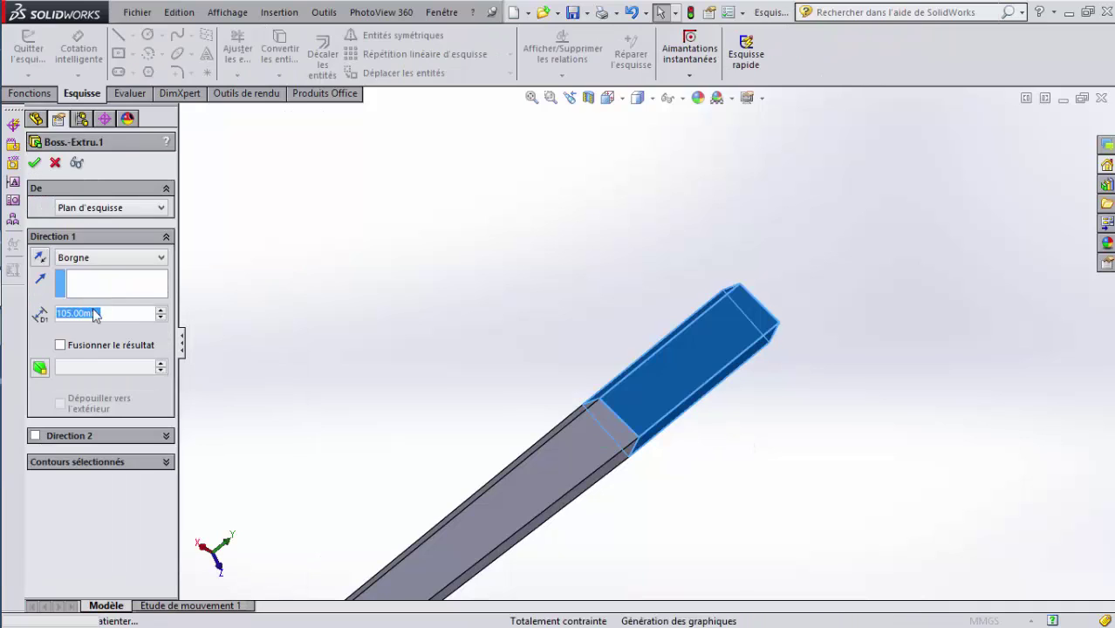
{"action": "left_click", "coordinate": [35, 163]}
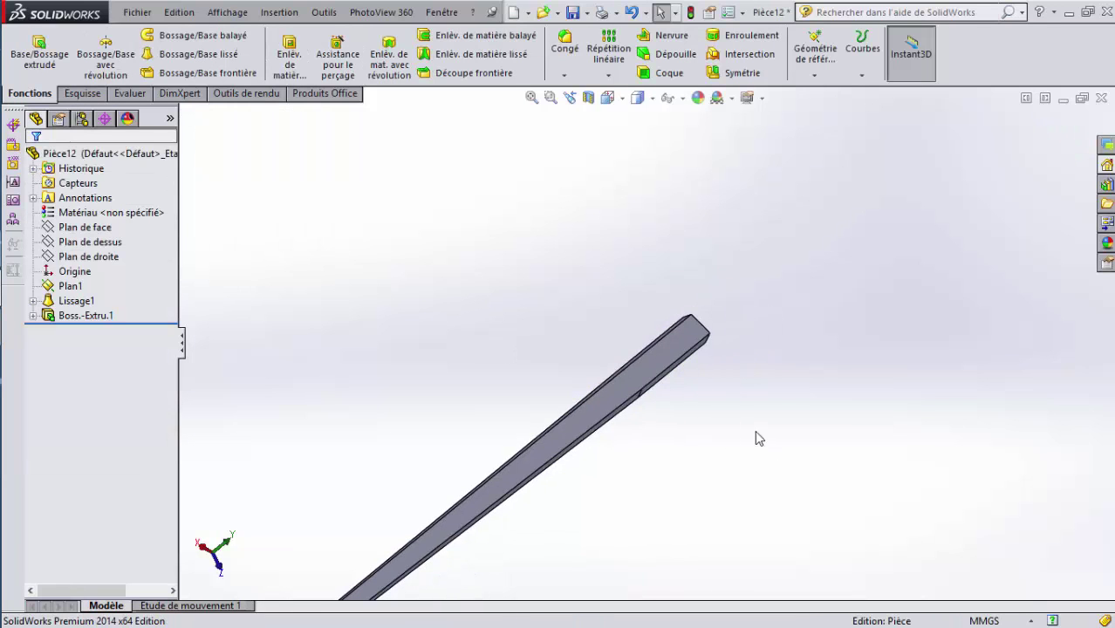
Examine the complete tapered leg from several sides, including the upper block and its junction
{"action": "middle_click_drag", "start_coordinate": [598, 418], "coordinate": [652, 366]}
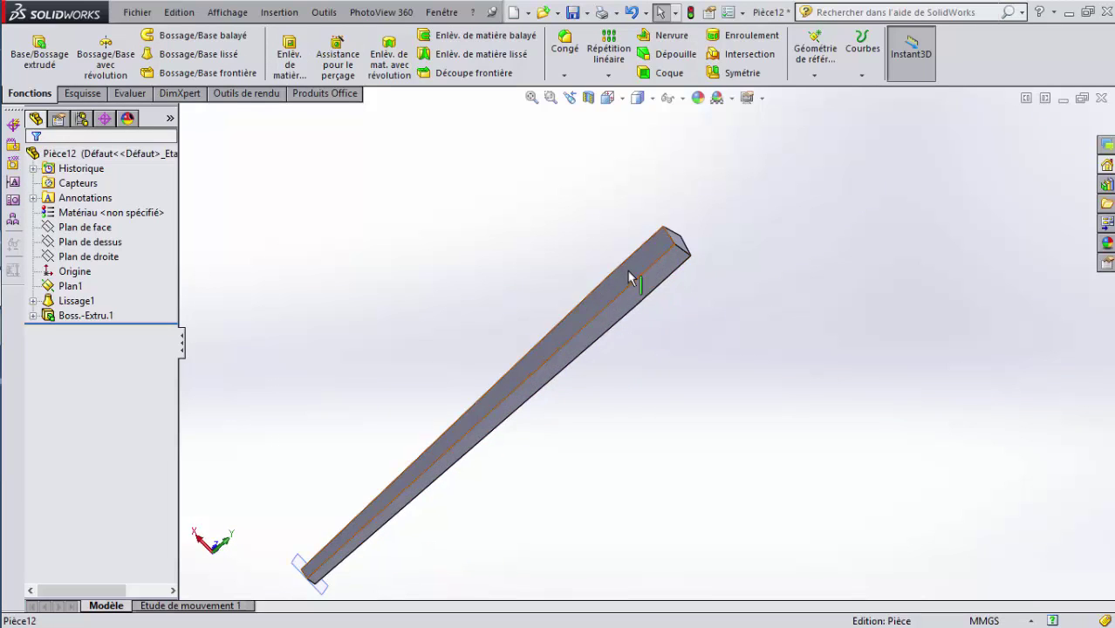
{"action": "middle_click_drag", "start_coordinate": [660, 296], "coordinate": [489, 301]}
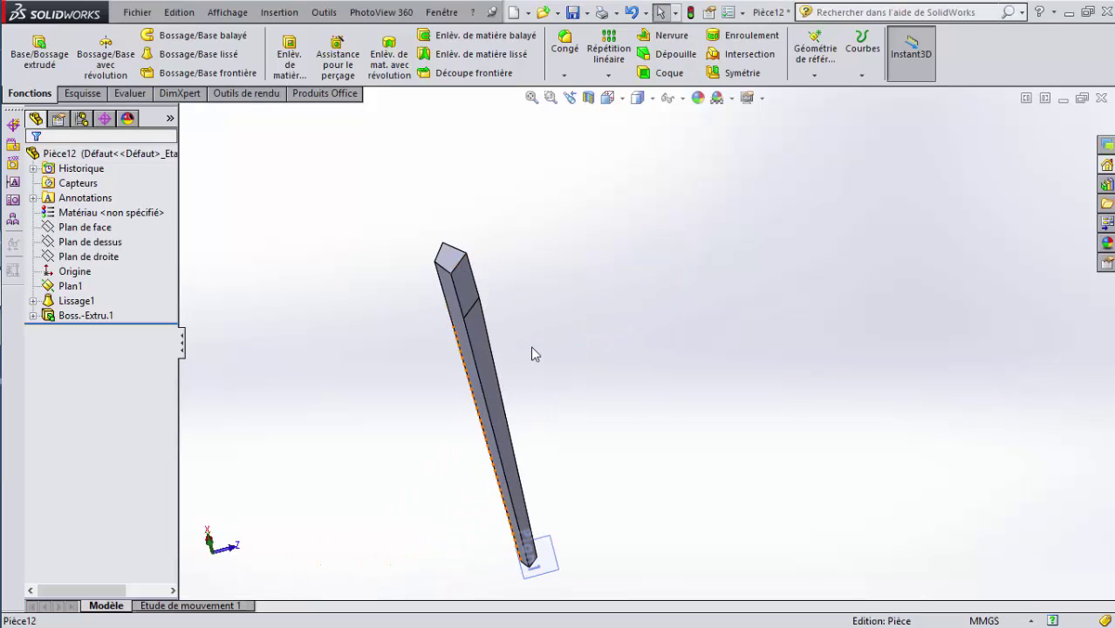
{"action": "middle_click_drag", "start_coordinate": [532, 348], "coordinate": [592, 369]}
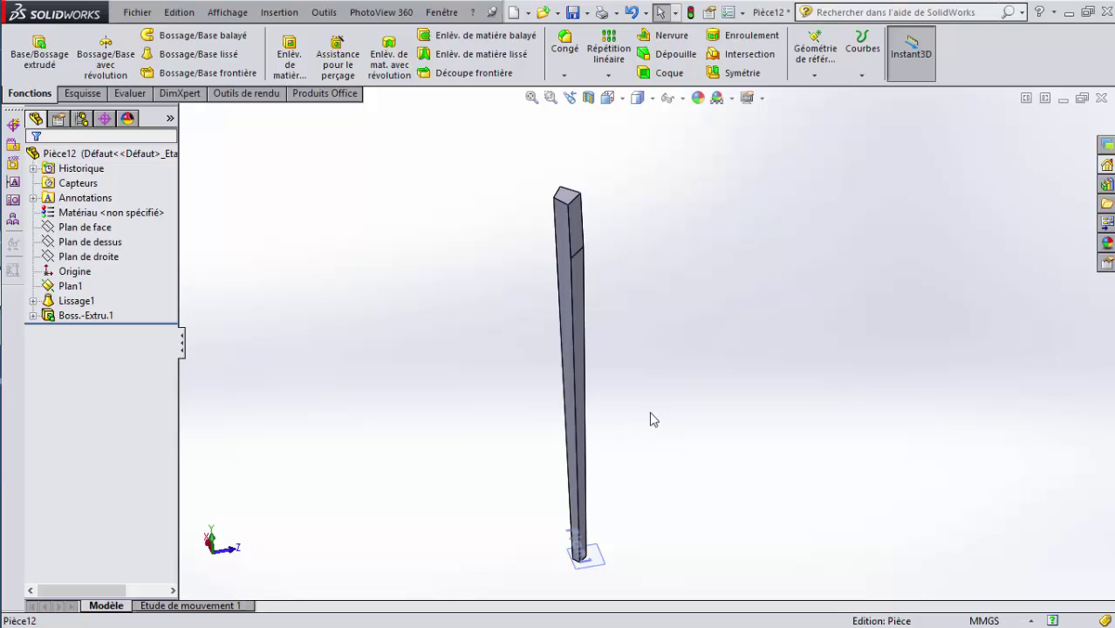
{"action": "left_click", "coordinate": [586, 13]}
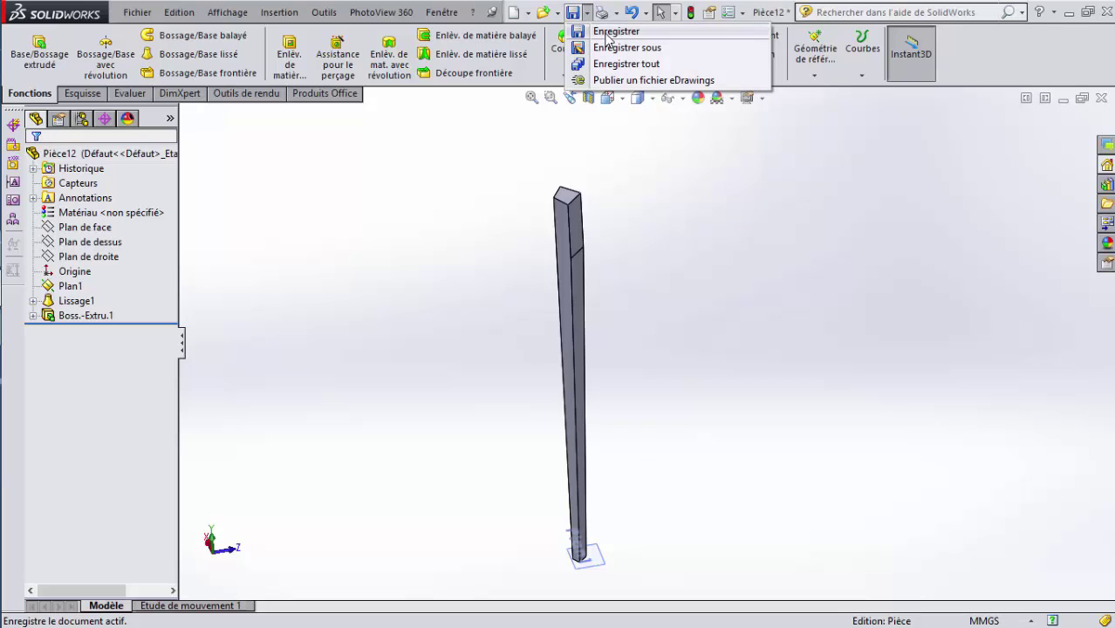
{"action": "left_click", "coordinate": [798, 338]}
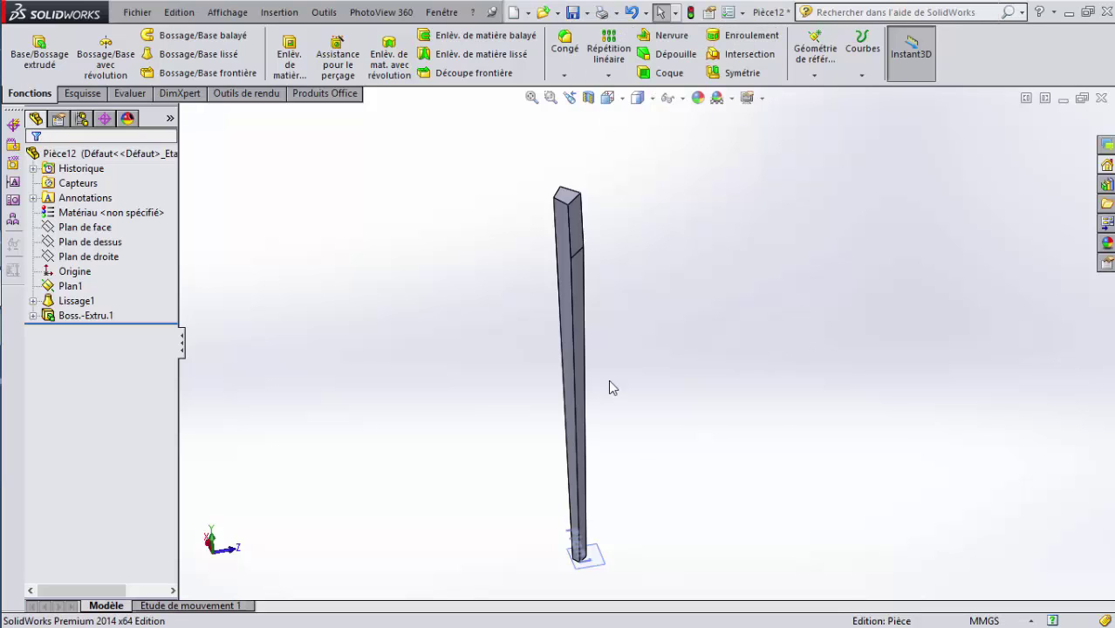
{"action": "middle_click_drag", "start_coordinate": [613, 389], "coordinate": [620, 354]}
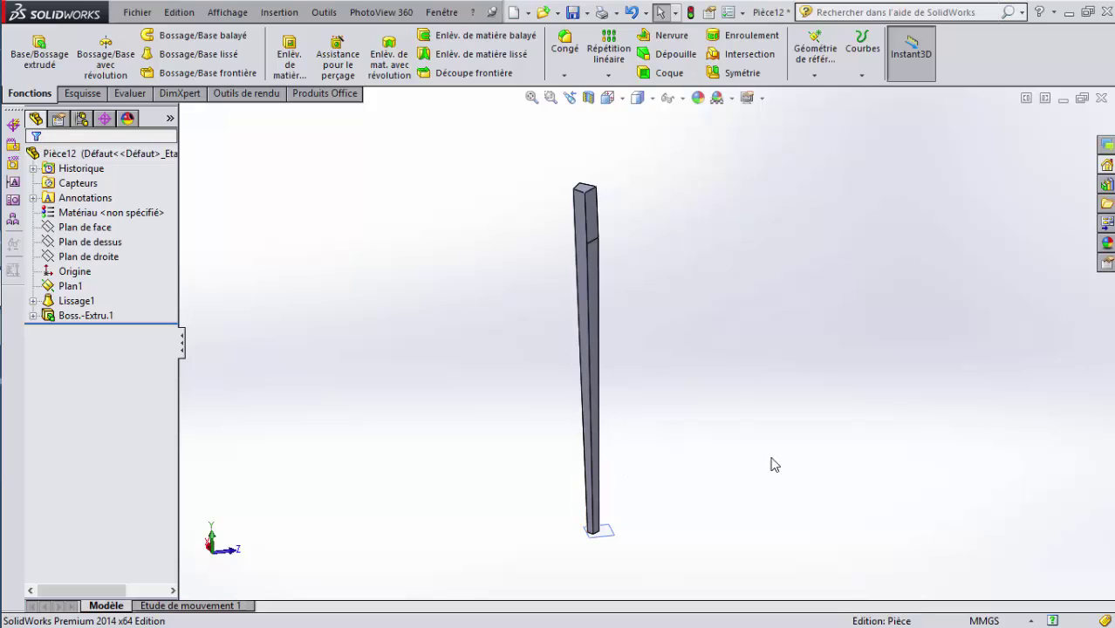
{"action": "mouse_move", "coordinate": [687, 373]}
{"action": "middle_mouse_down"}
{"action": "mouse_move", "coordinate": [510, 373]}
{"action": "mouse_move", "coordinate": [610, 431]}
{"action": "mouse_move", "coordinate": [637, 312]}
{"action": "mouse_move", "coordinate": [679, 368]}
{"action": "middle_mouse_up"}
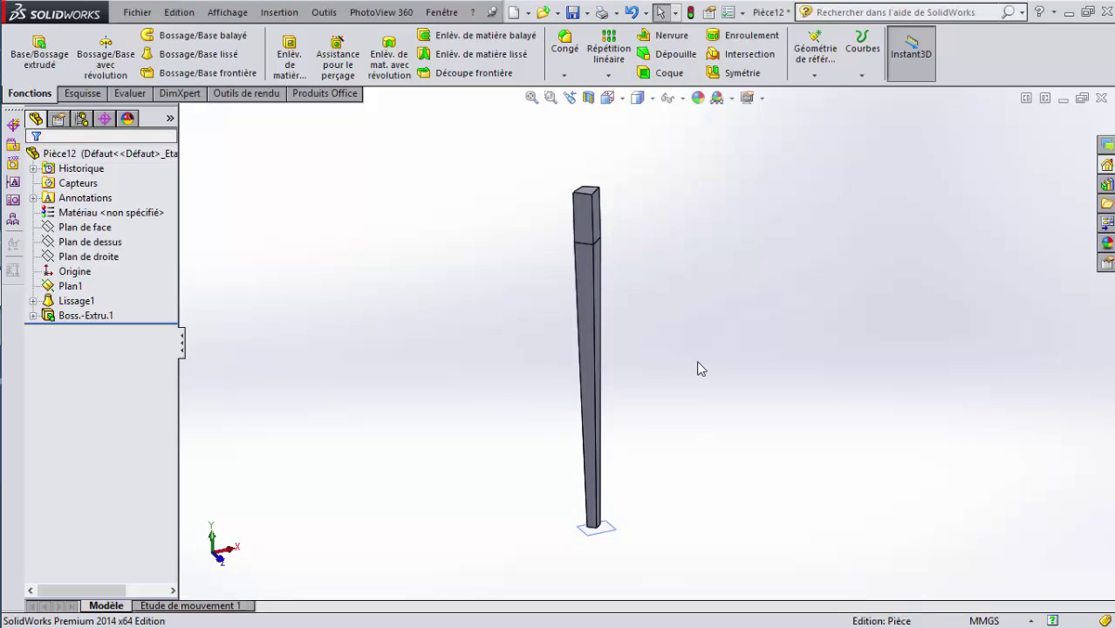